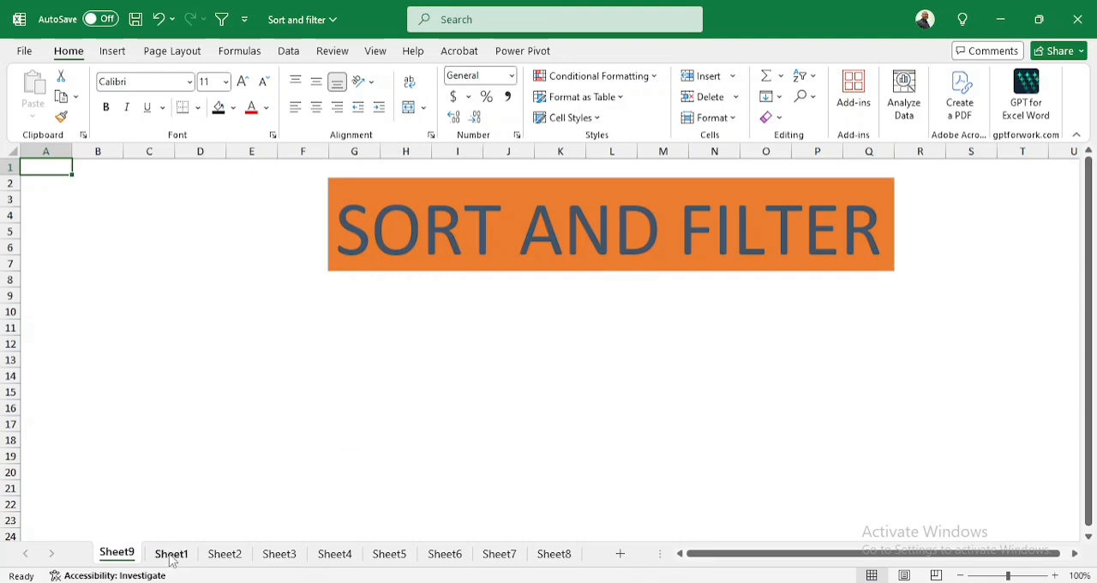
On Sheet1, copy the whole property listings table with its headers, A1:J126
left_click(171, 555)
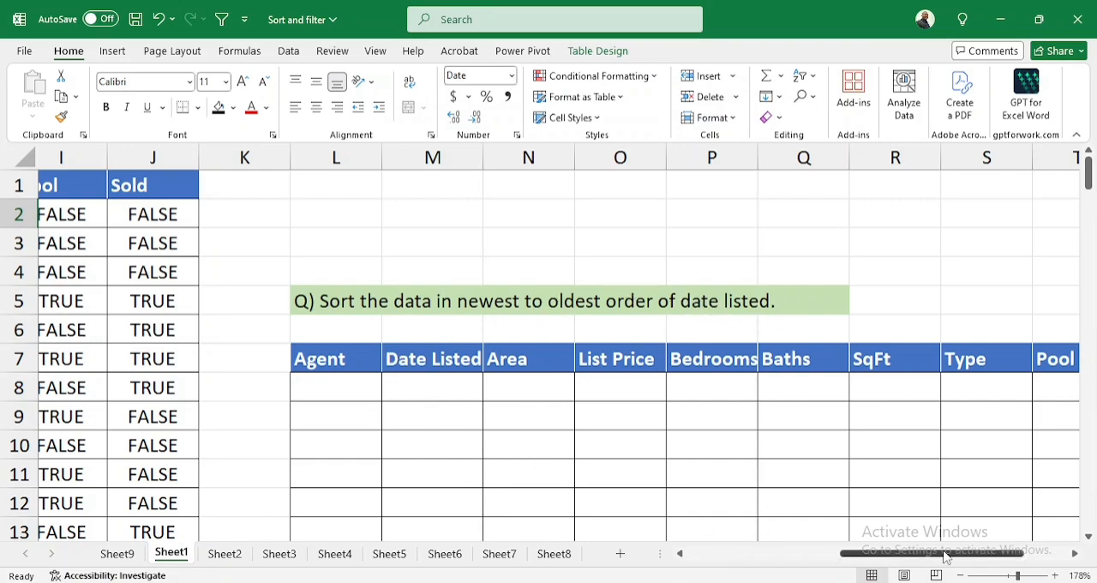
left_click_drag(943, 555, 767, 555)
left_click(65, 175)
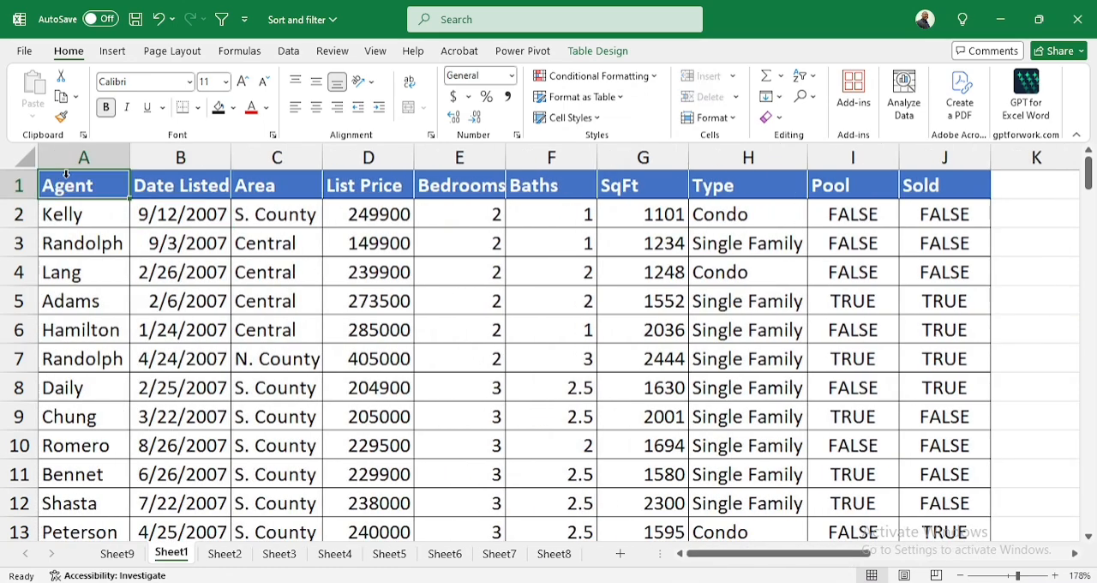
key("ctrl+shift+Right")
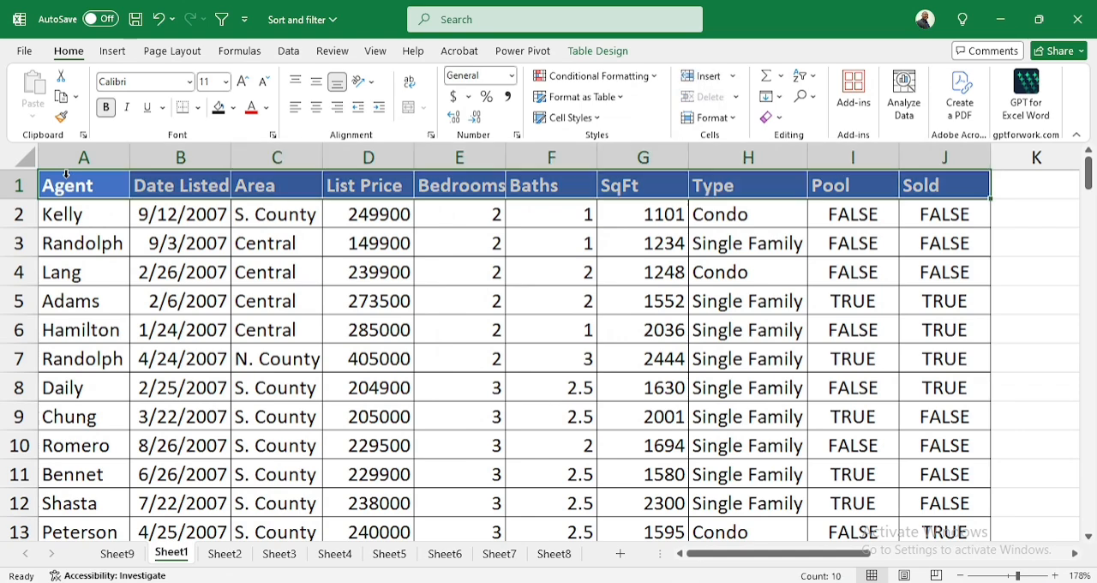
key("ctrl+shift+Left")
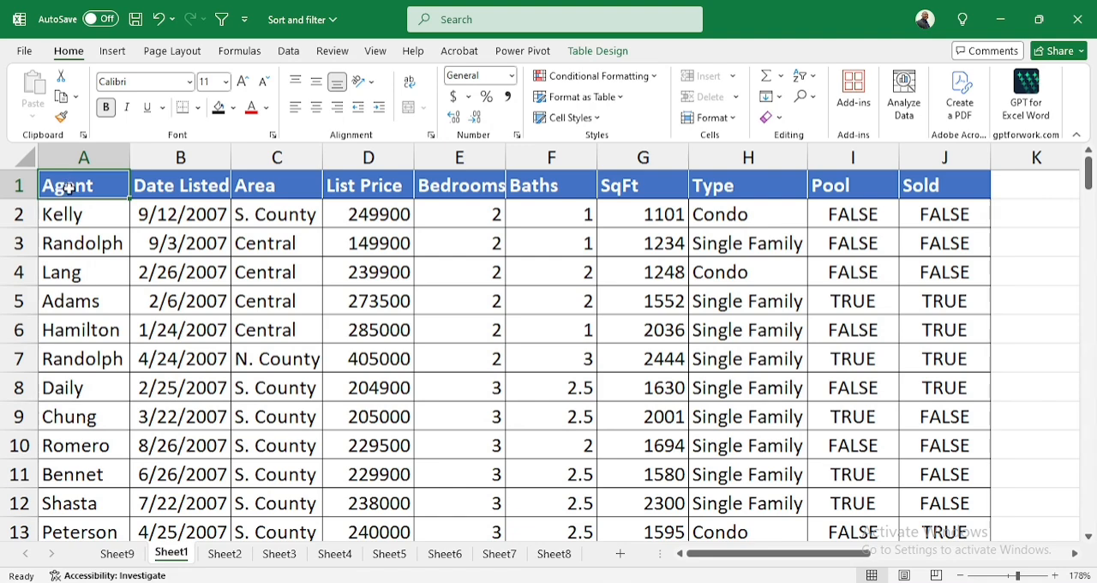
key("ctrl+shift+Right")
key("ctrl+shift+Down")
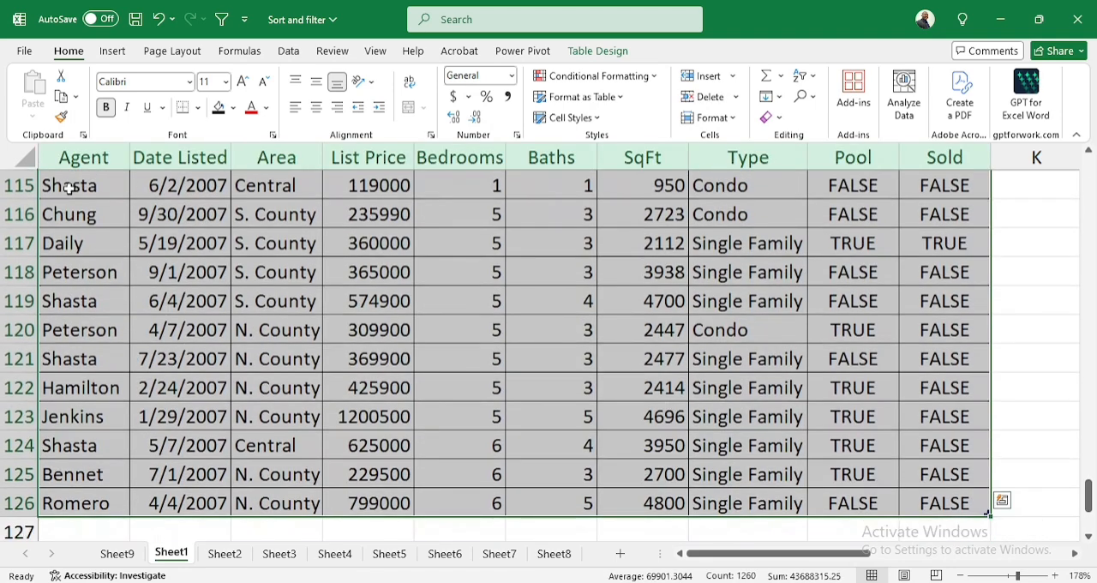
key("ctrl+c")
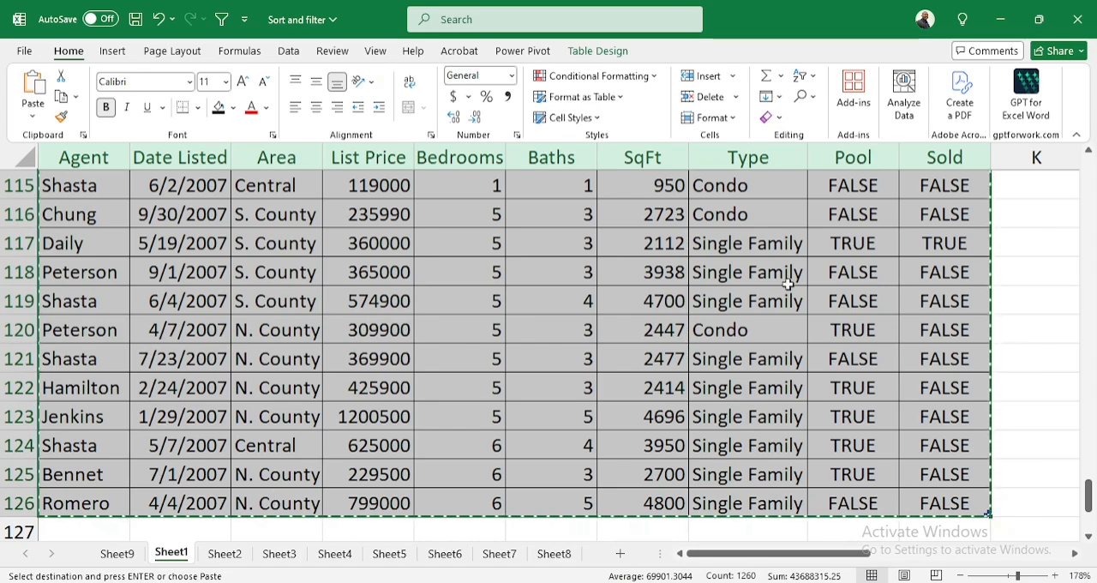
Paste the copied listings into the blank answer table on Sheet1, starting at its Agent header in L7
left_click_drag(854, 553, 952, 554)
scroll(971, 447, "up", 3)
scroll(972, 447, "up", 6)
left_click_drag(1088, 432, 1094, 118)
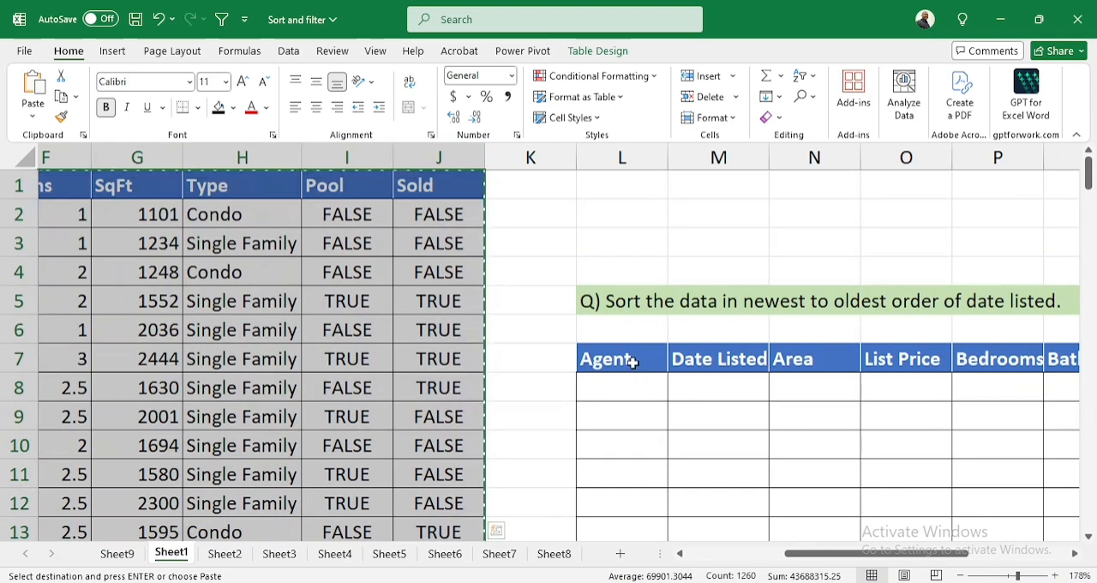
left_click(631, 360)
key("ctrl+v")
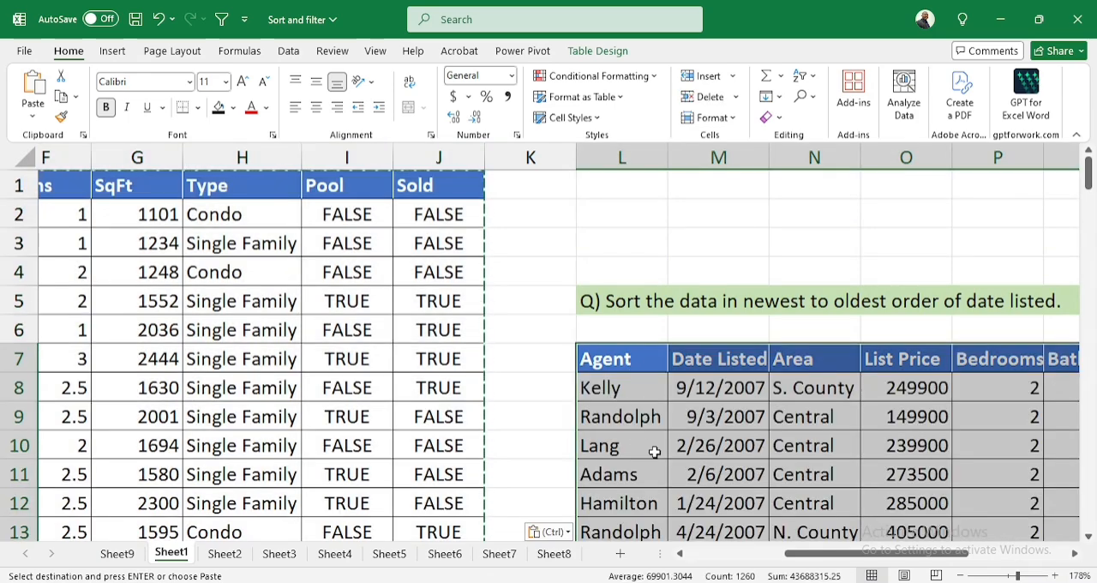
left_click_drag(848, 553, 939, 568)
scroll(688, 418, "down", 3)
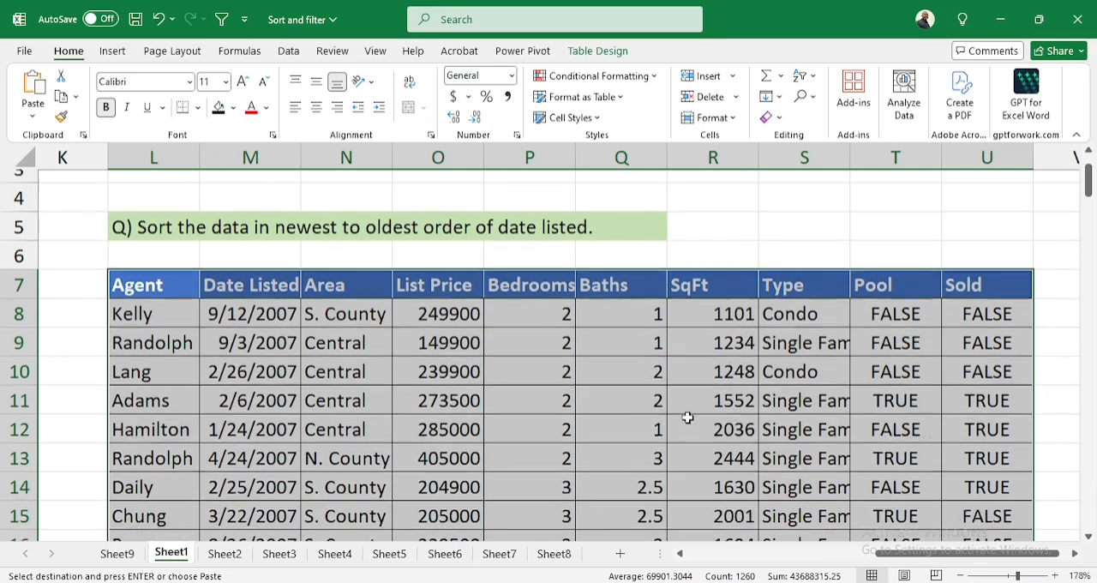
scroll(683, 410, "up", 2)
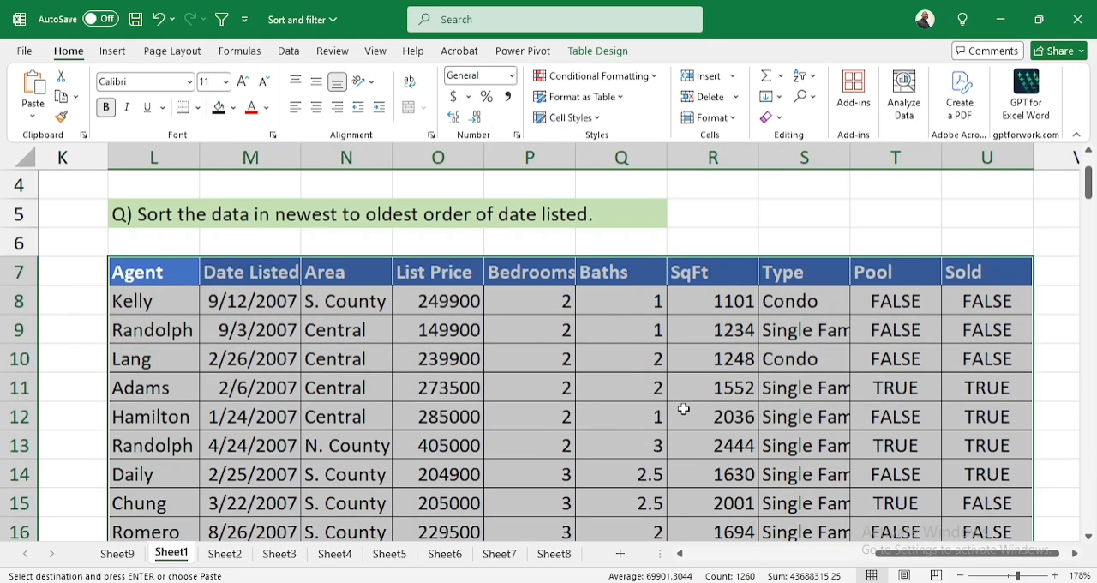
Sort the pasted table by Date Listed from newest to oldest and auto-fit the Date Listed column's width
left_click(244, 272)
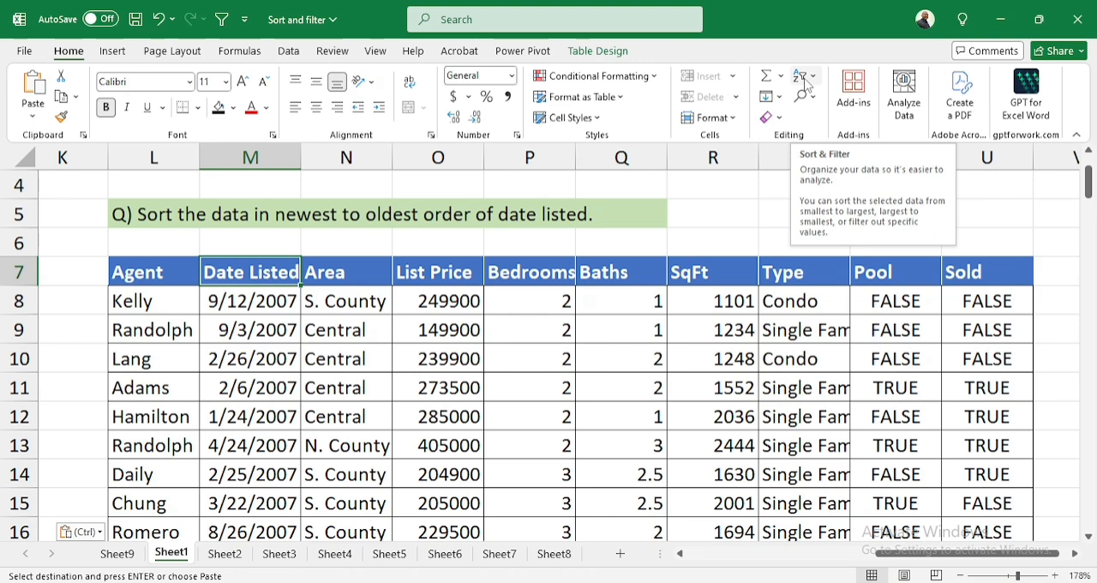
left_click(289, 52)
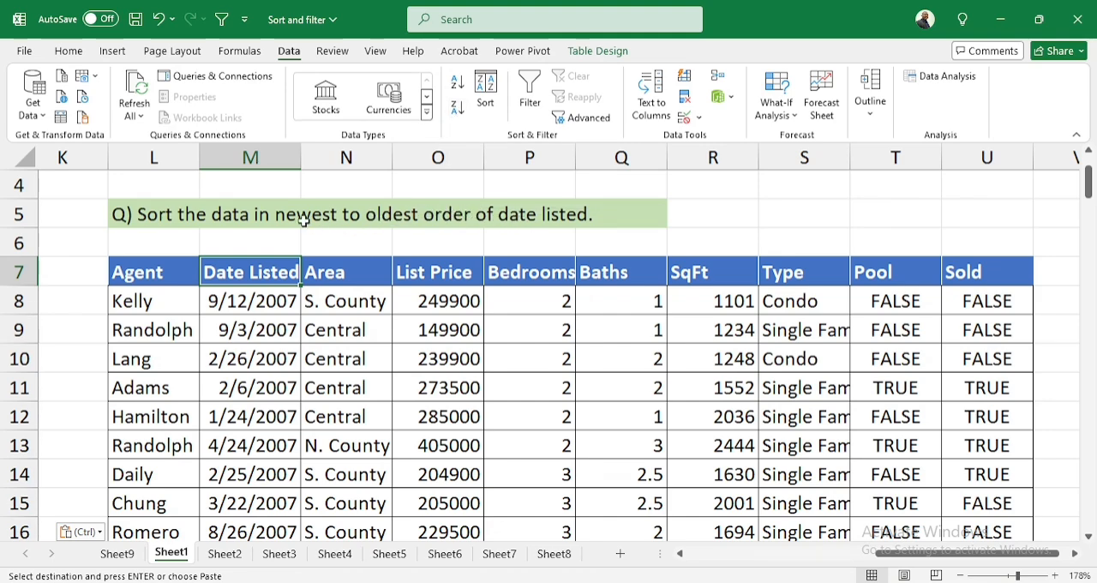
left_click(457, 108)
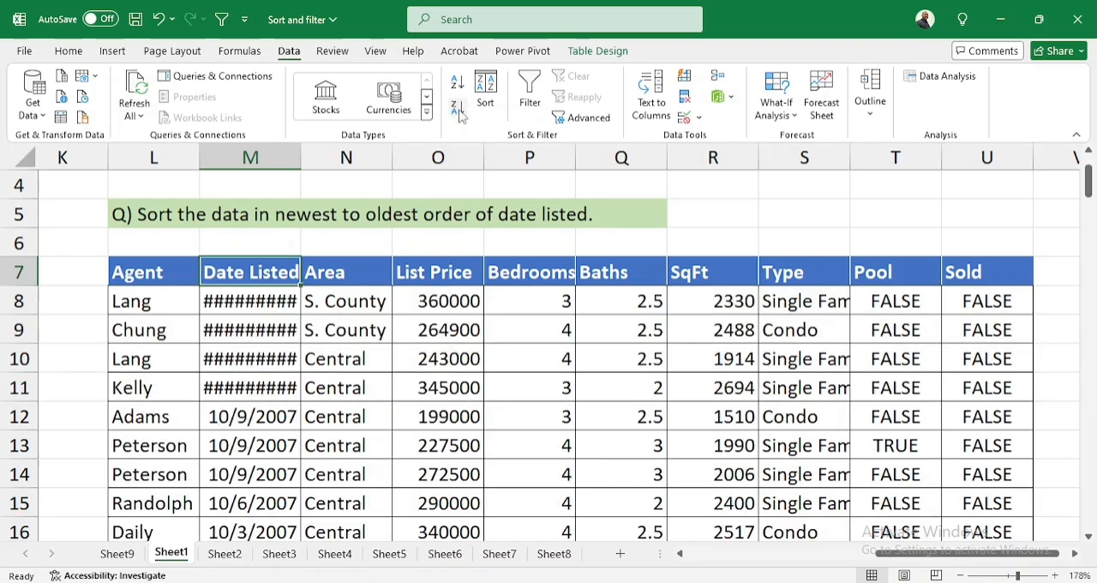
double_click(301, 154)
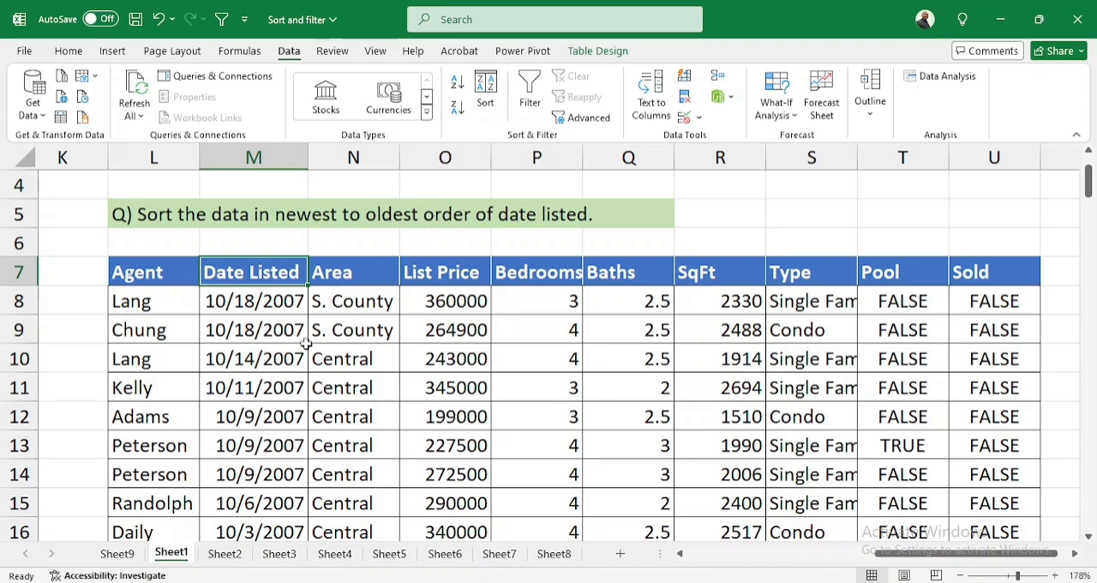
scroll(306, 343, "down", 8)
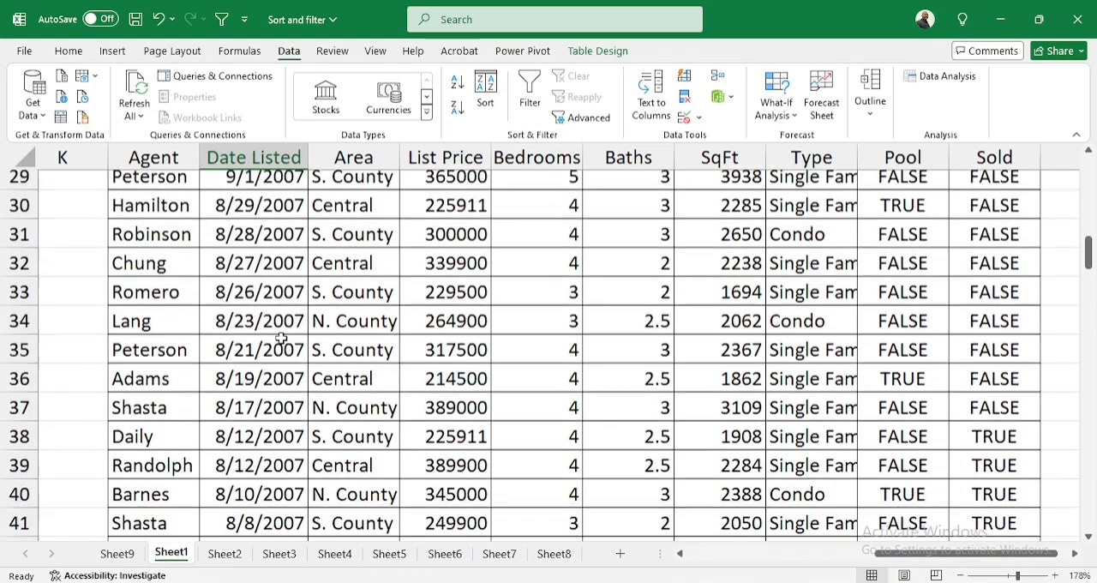
scroll(280, 338, "down", 8)
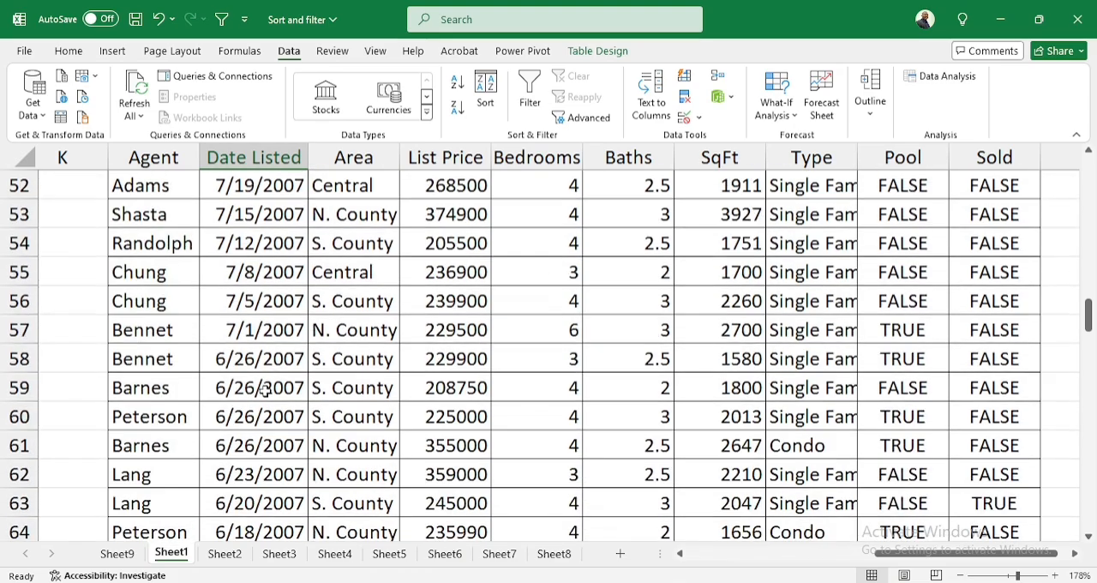
scroll(264, 390, "down", 6)
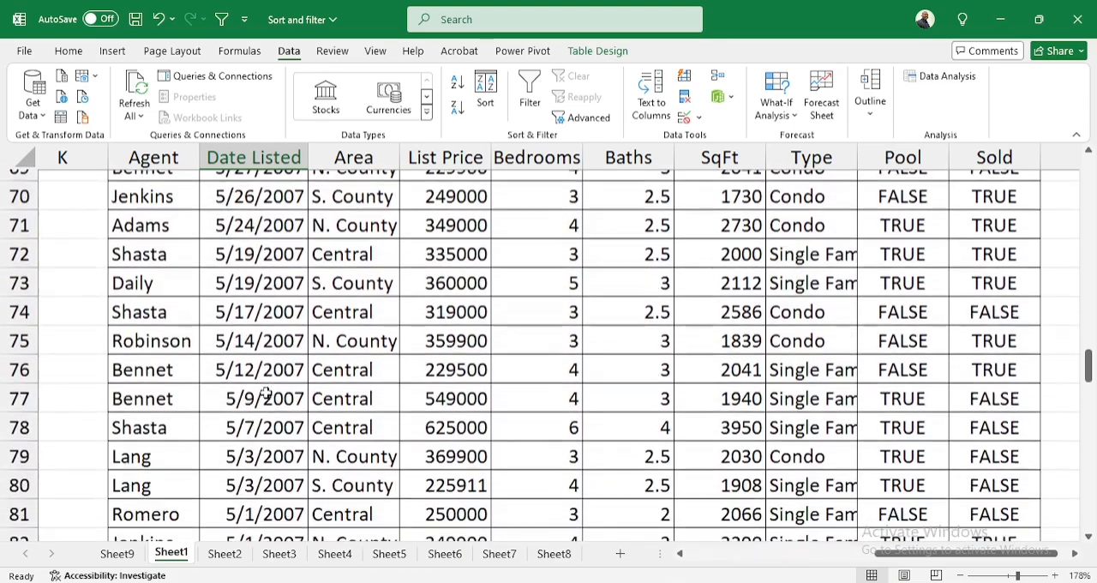
scroll(265, 392, "down", 2)
scroll(289, 377, "up", 8)
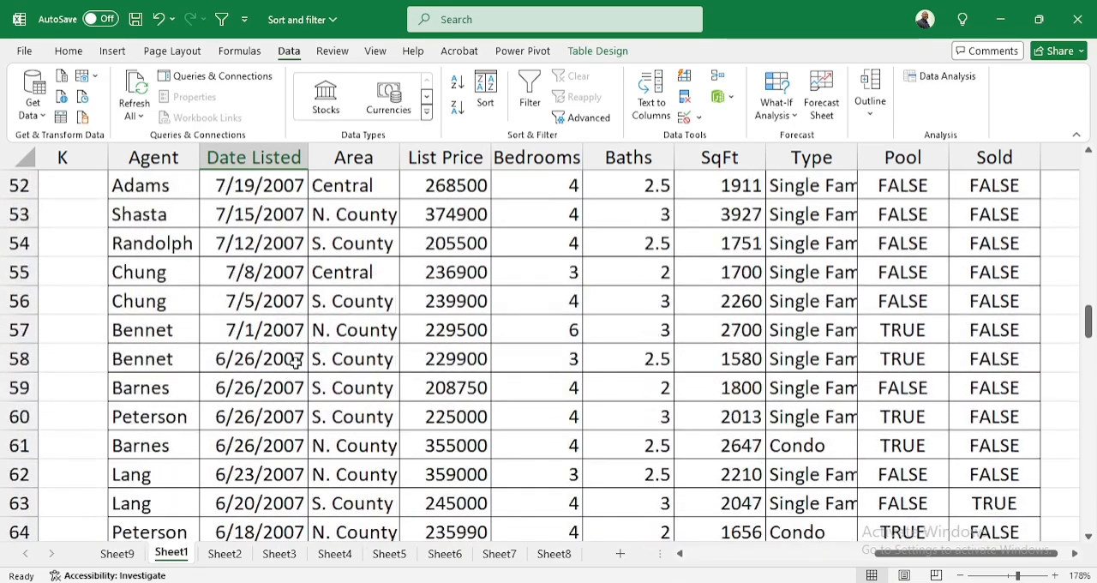
scroll(379, 257, "up", 17)
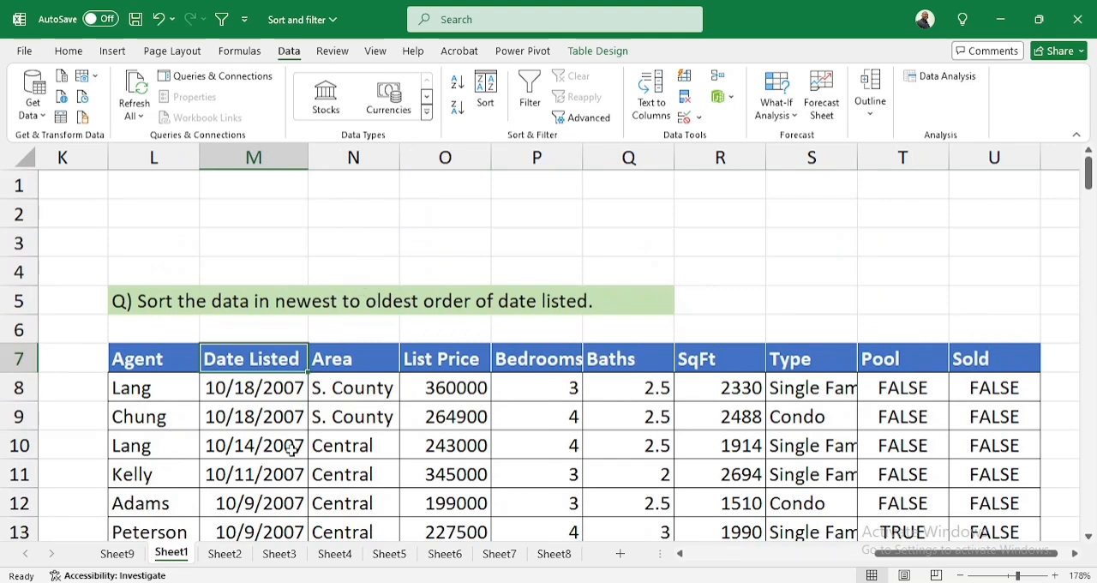
On Sheet2, copy the whole property listings table with its headers, A1:J126
left_click(225, 553)
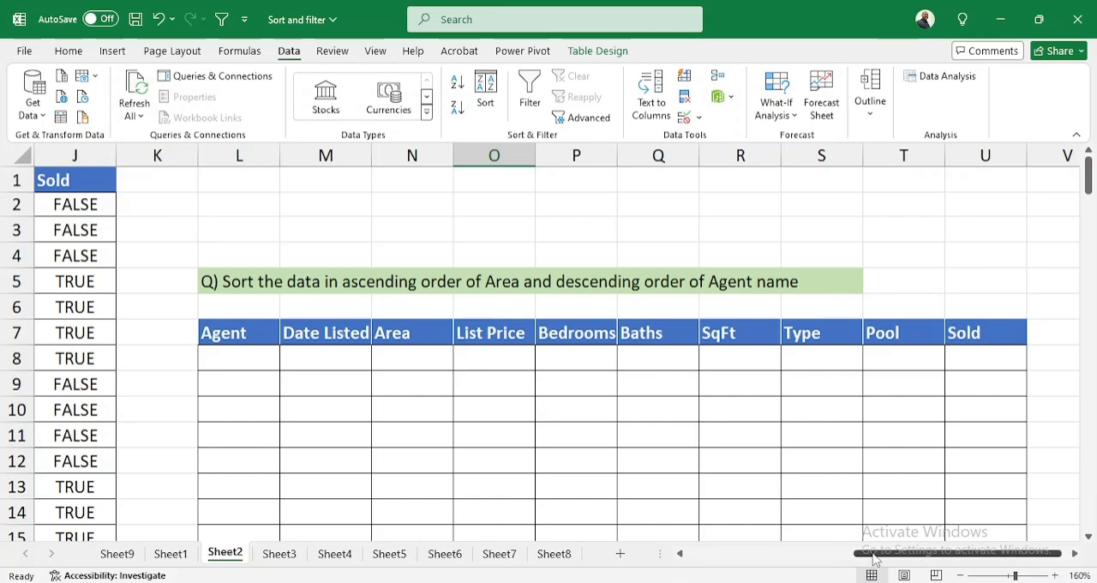
left_click_drag(876, 554, 706, 553)
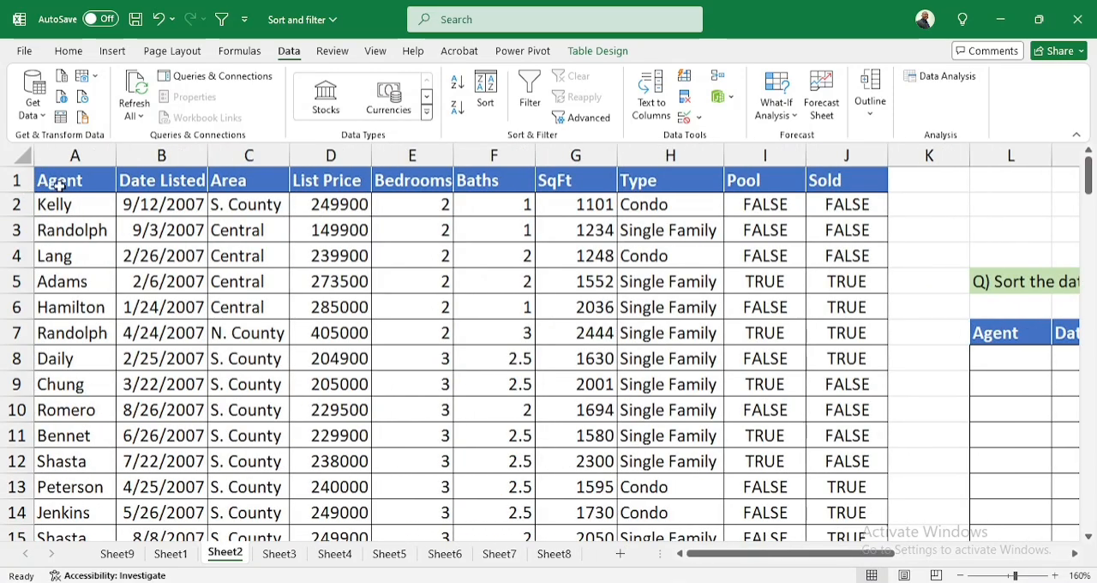
left_click(58, 186)
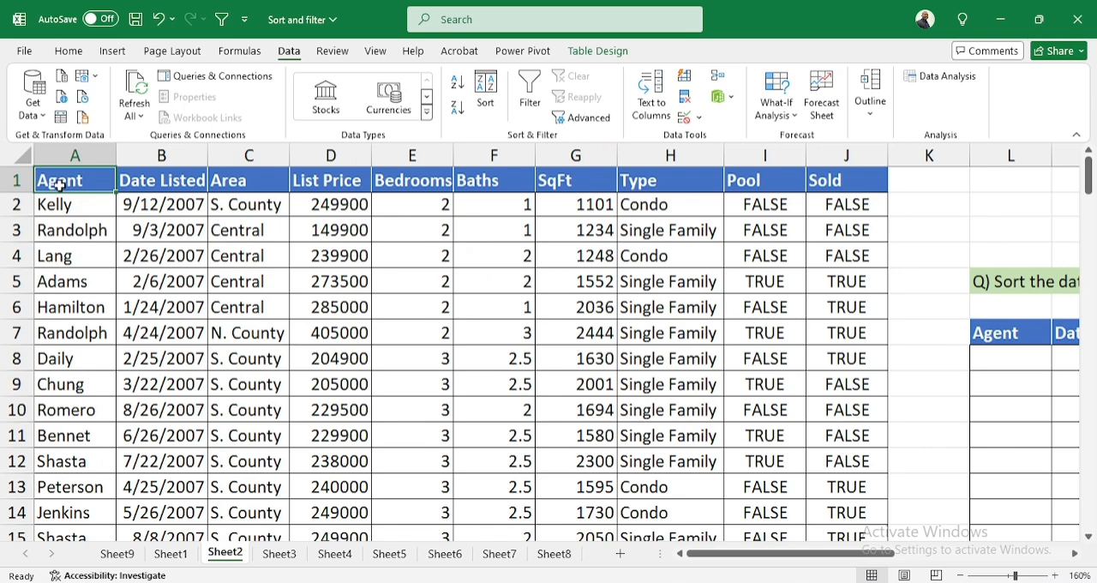
key("ctrl+shift+Right")
key("ctrl+shift+Down")
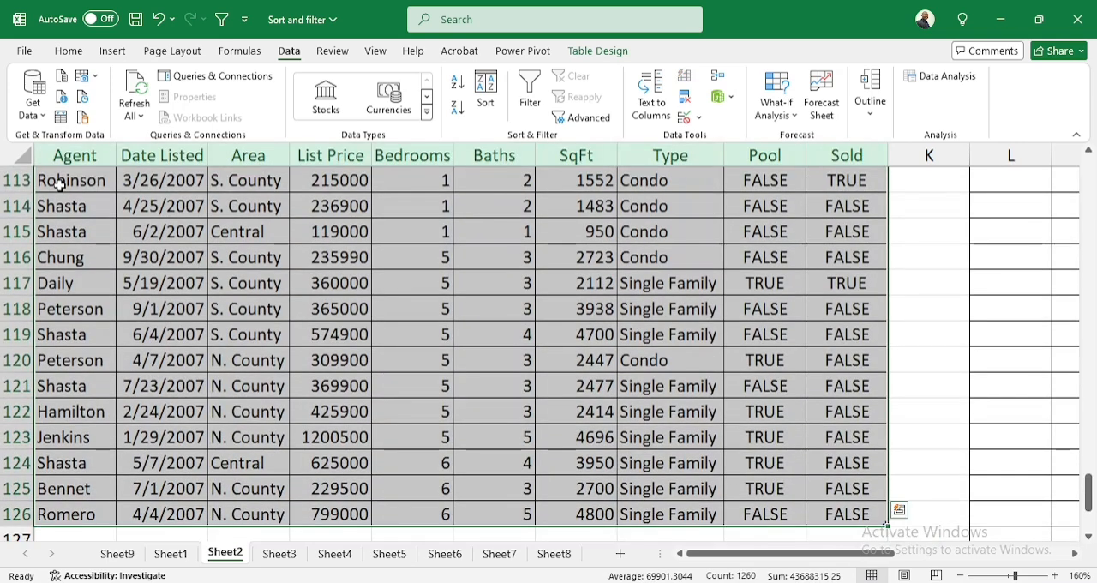
key("ctrl+c")
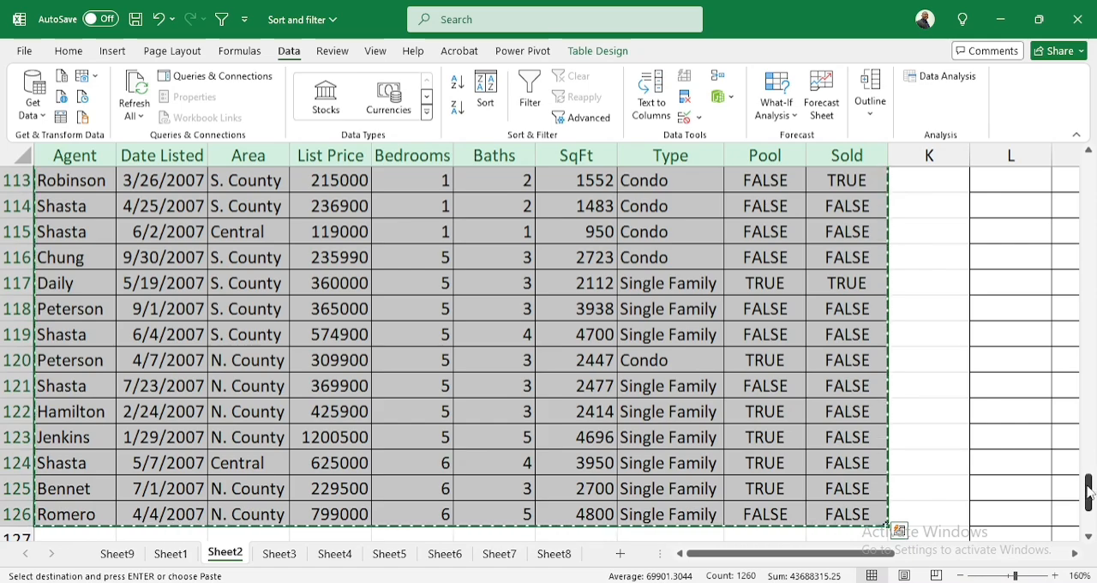
Paste the copied listings into Sheet2's blank answer table, starting at its Agent header in L7
left_click_drag(1088, 490, 1088, 171)
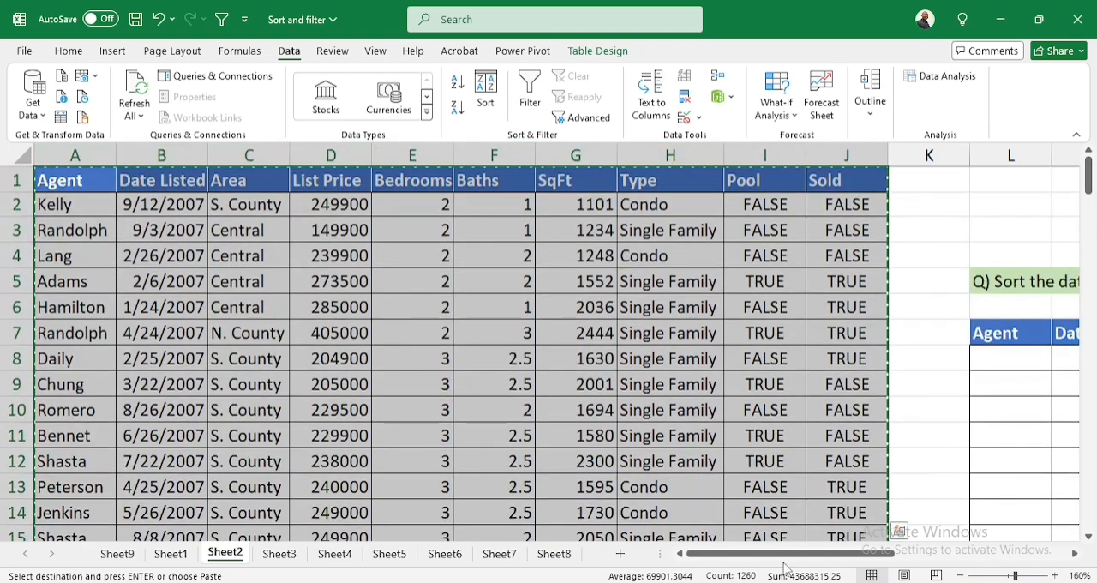
left_click_drag(786, 553, 928, 553)
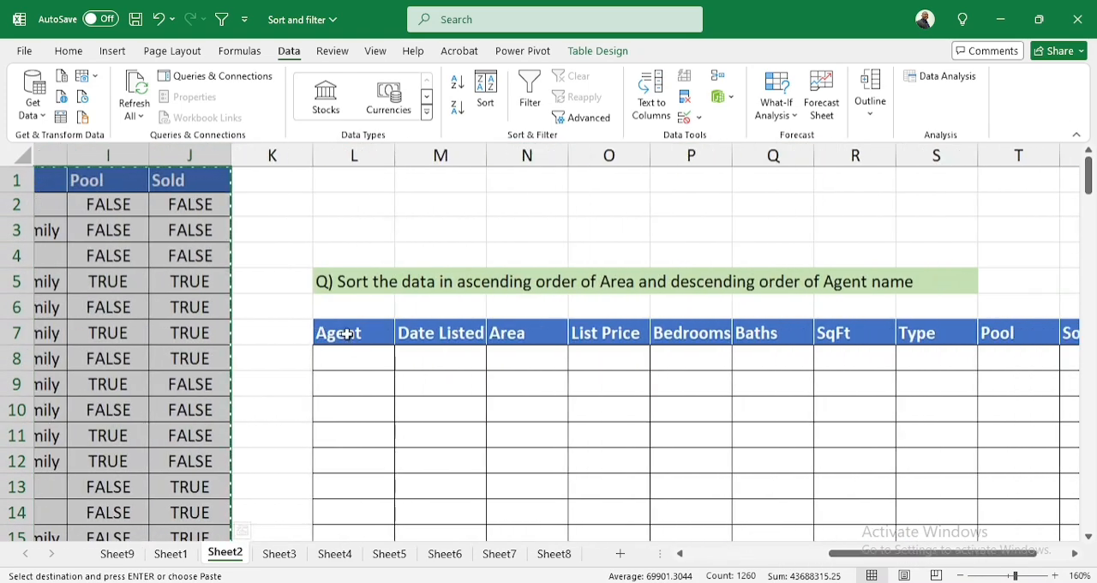
left_click(346, 334)
key("ctrl+v")
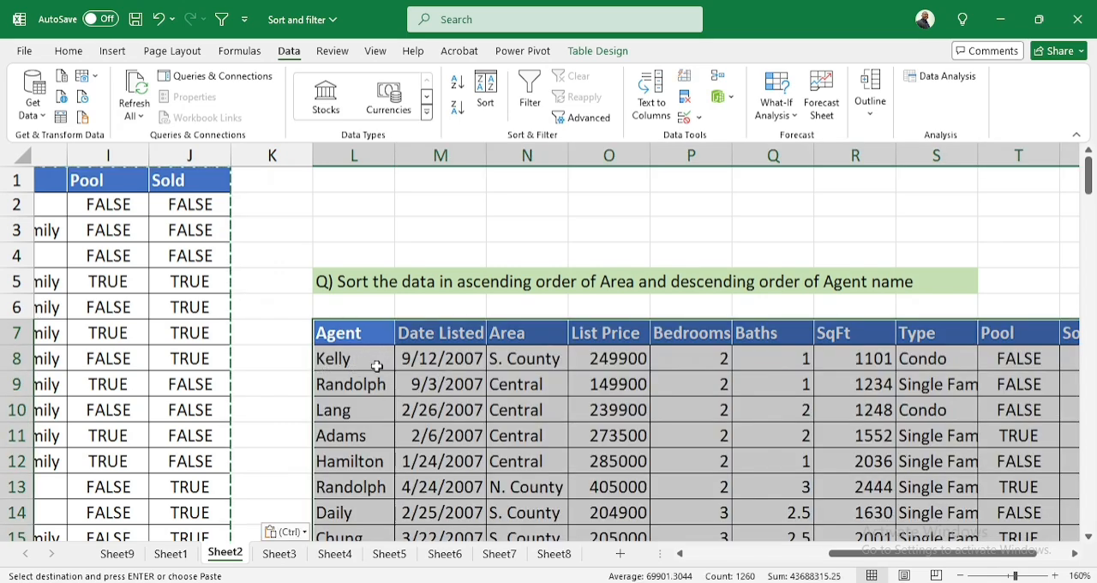
left_click_drag(901, 558, 938, 559)
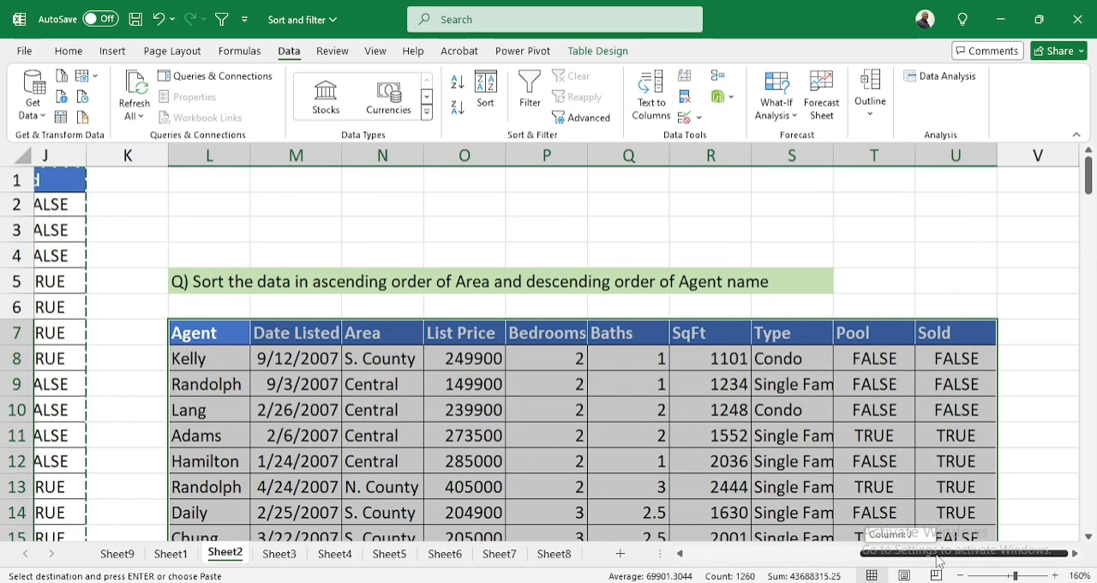
Start a custom sort of the pasted table, replacing the existing Bedrooms level with one that sorts Area by cell values, A to Z
scroll(385, 360, "down", 1)
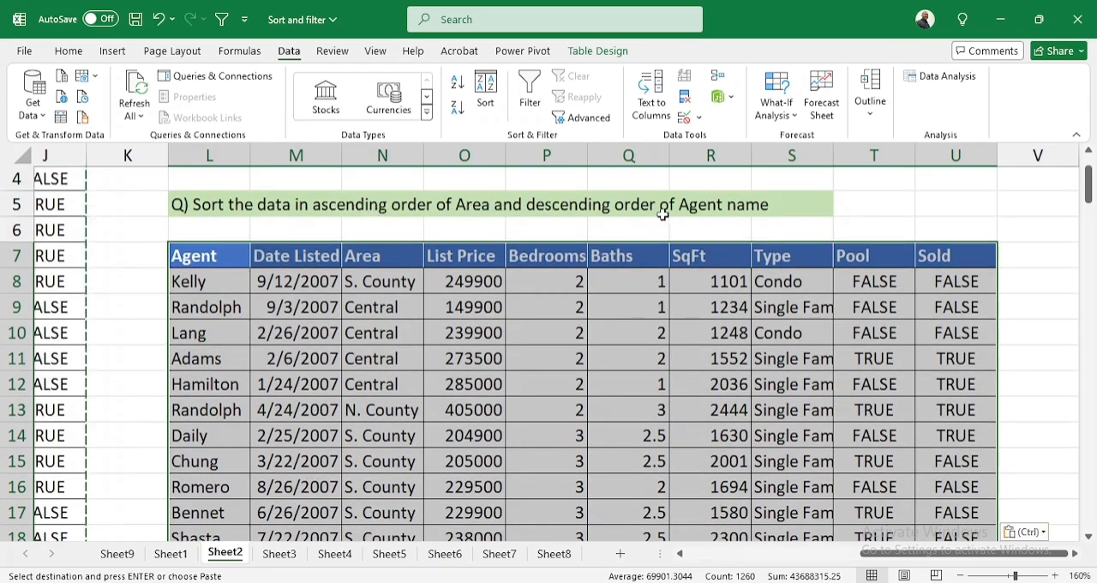
left_click(486, 94)
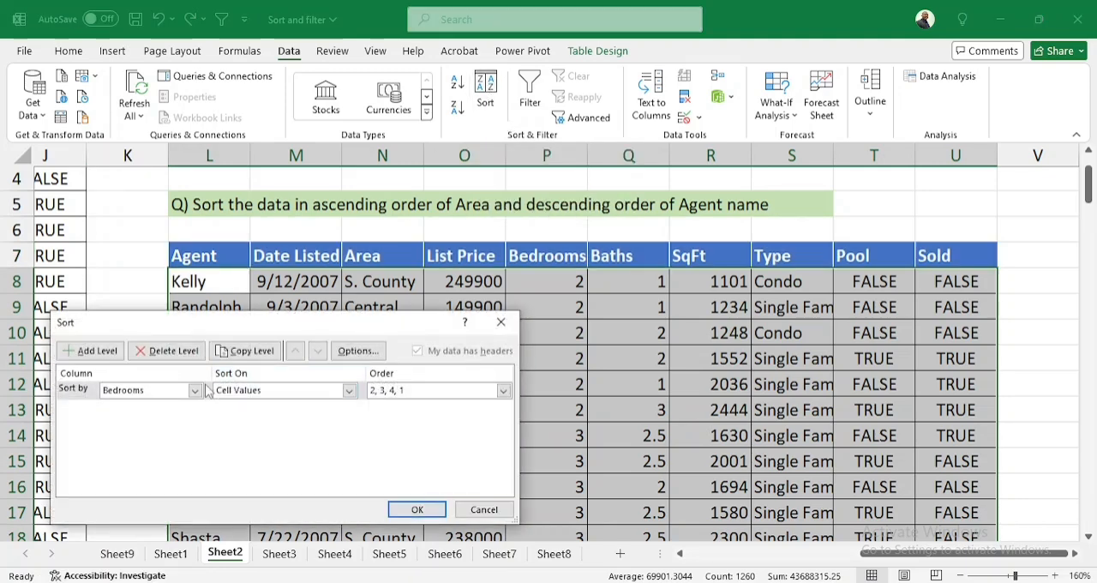
left_click(172, 351)
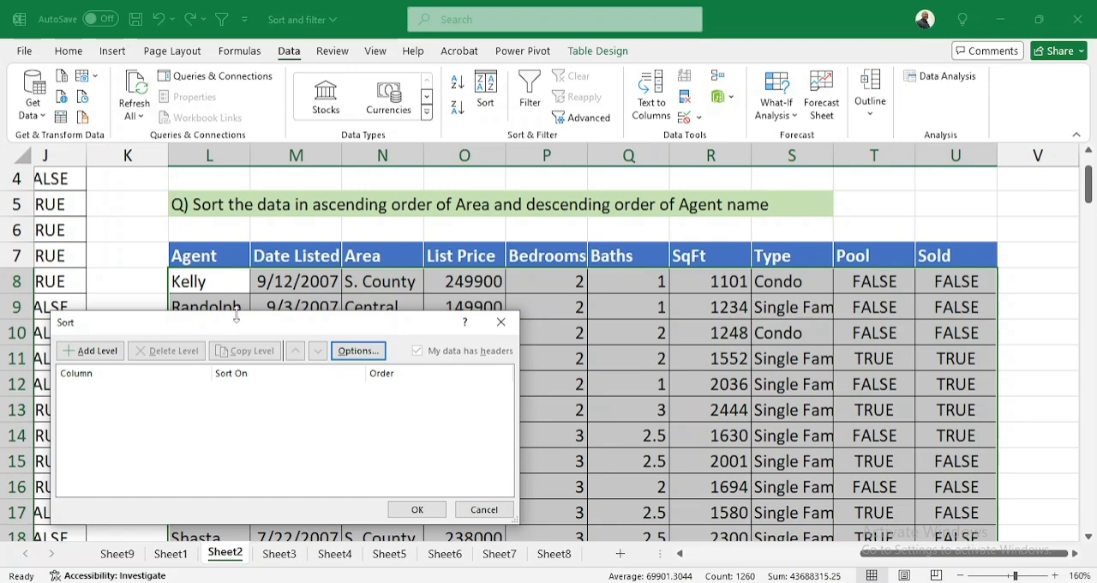
left_click_drag(243, 327, 580, 243)
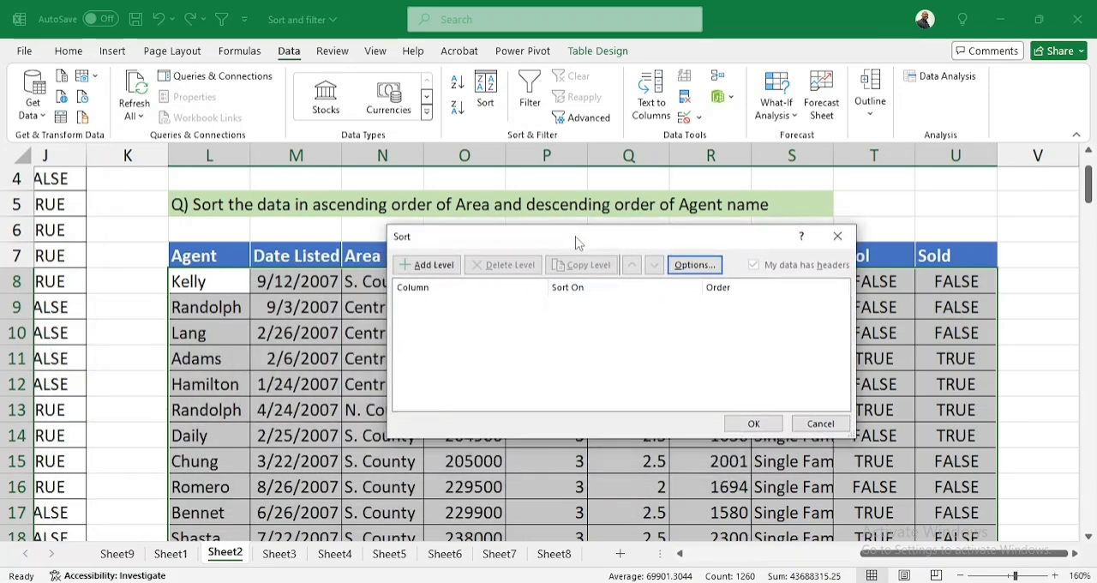
left_click(420, 267)
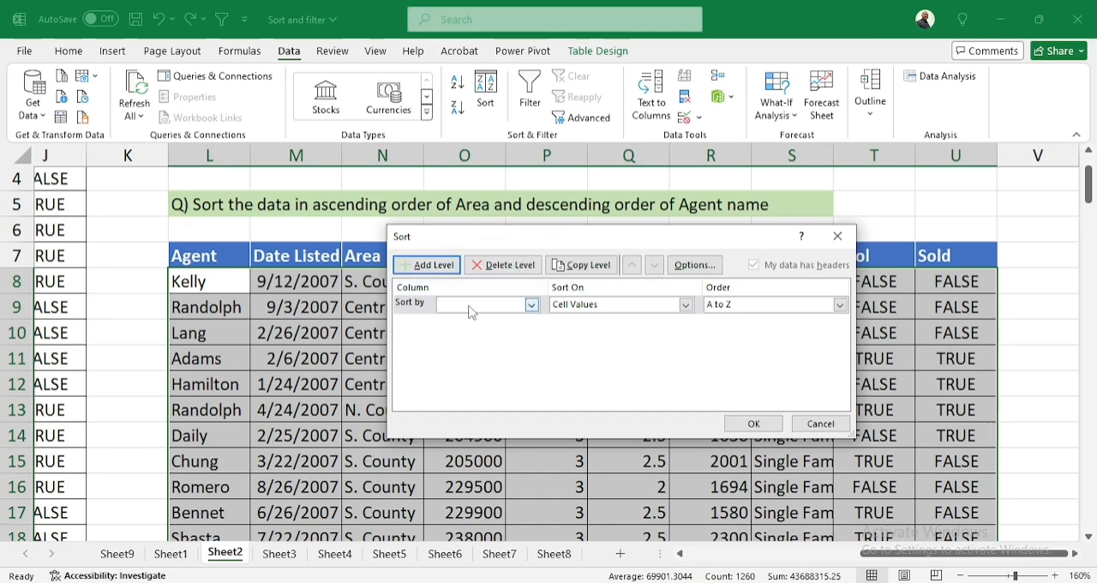
left_click(531, 305)
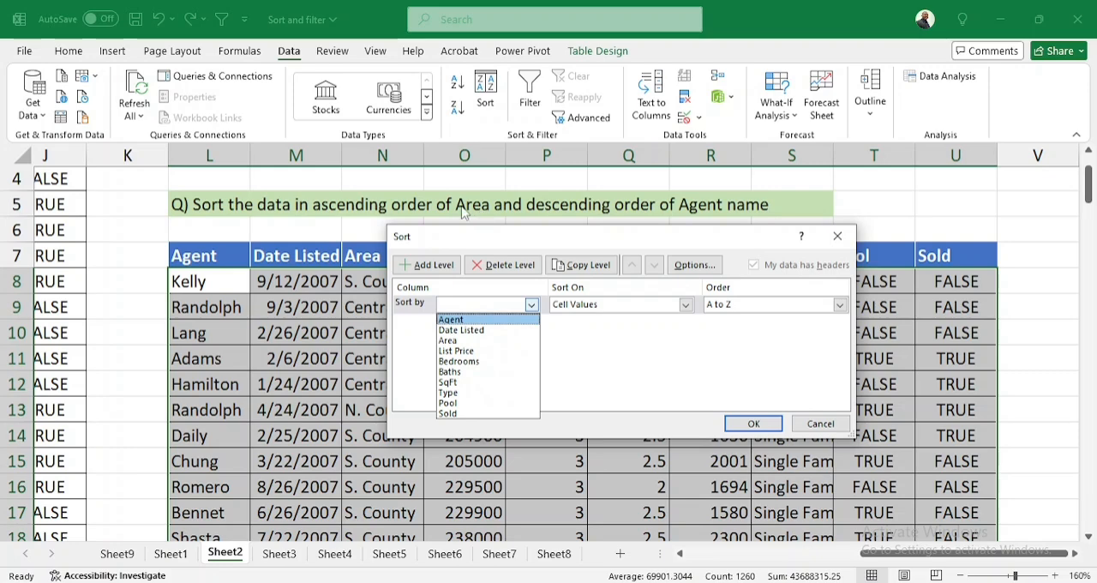
left_click(461, 343)
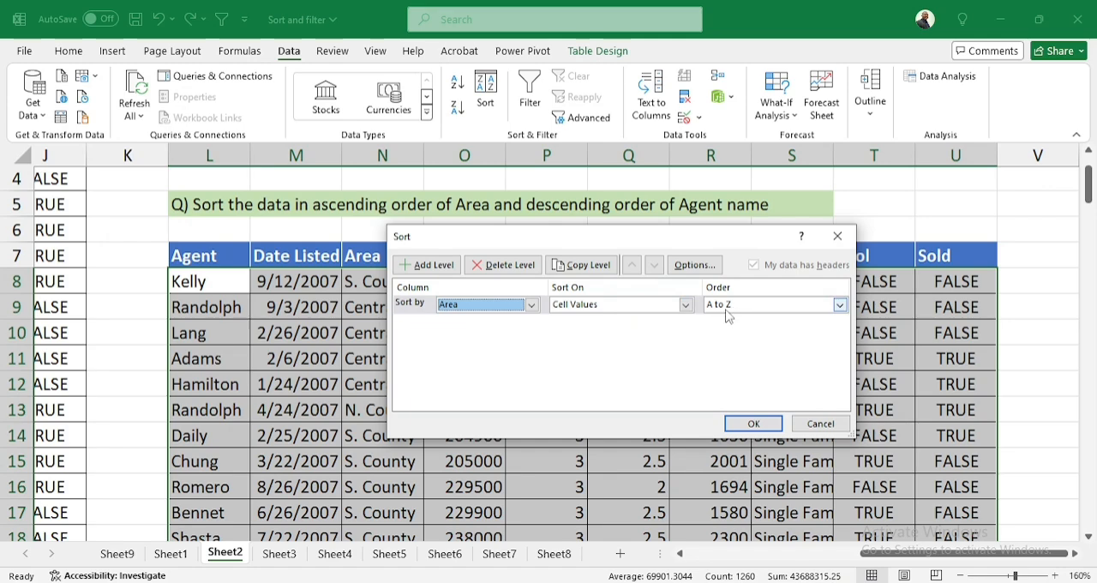
Add a second sort level for Agent by cell values, Z to A, below Area and apply the sort
left_click(425, 265)
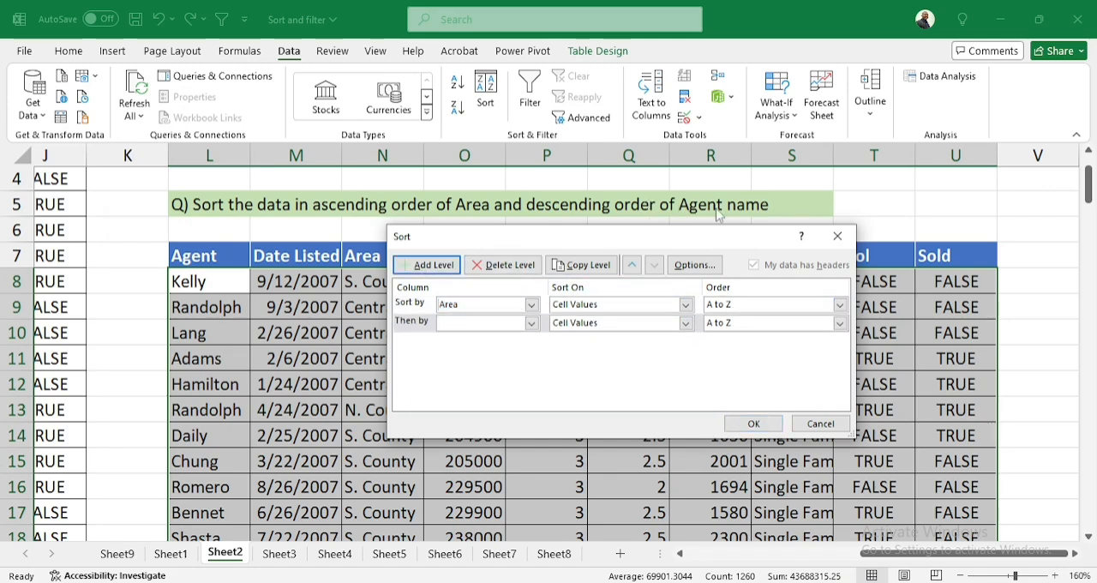
left_click(531, 323)
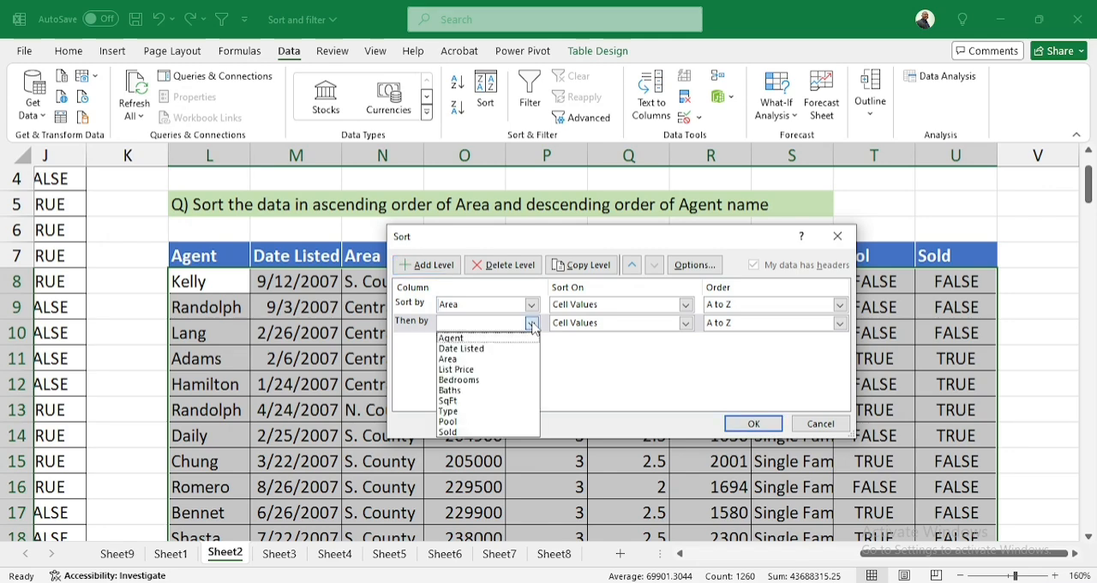
left_click(474, 338)
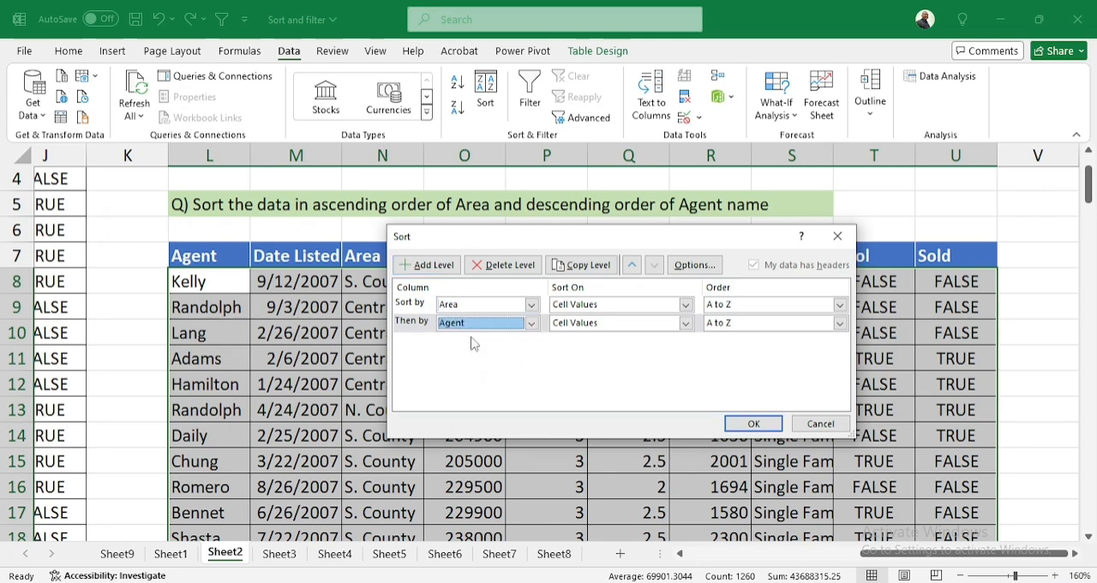
left_click(744, 328)
left_click(732, 350)
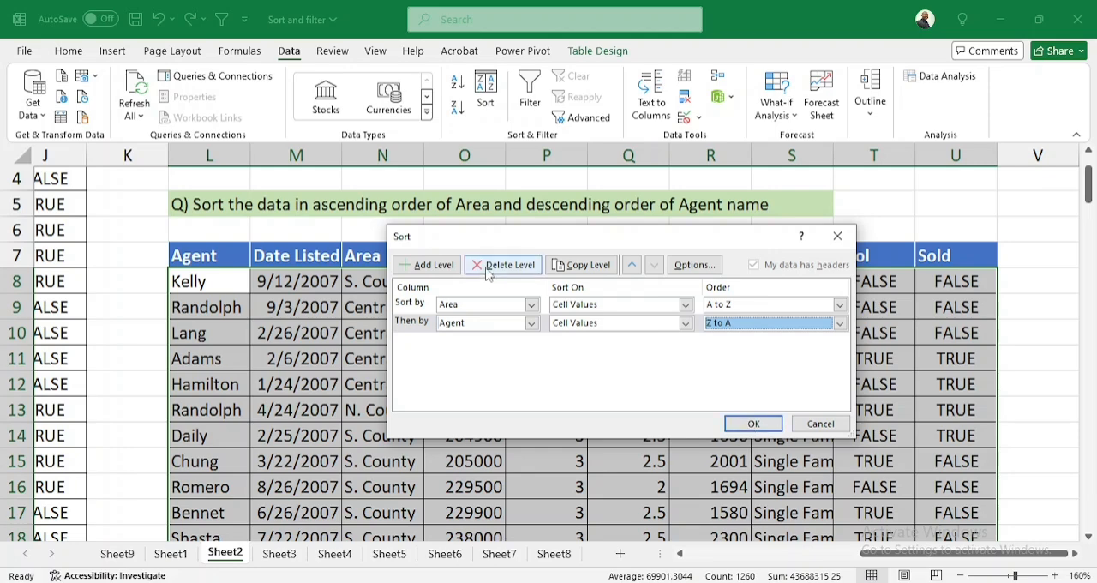
left_click(748, 424)
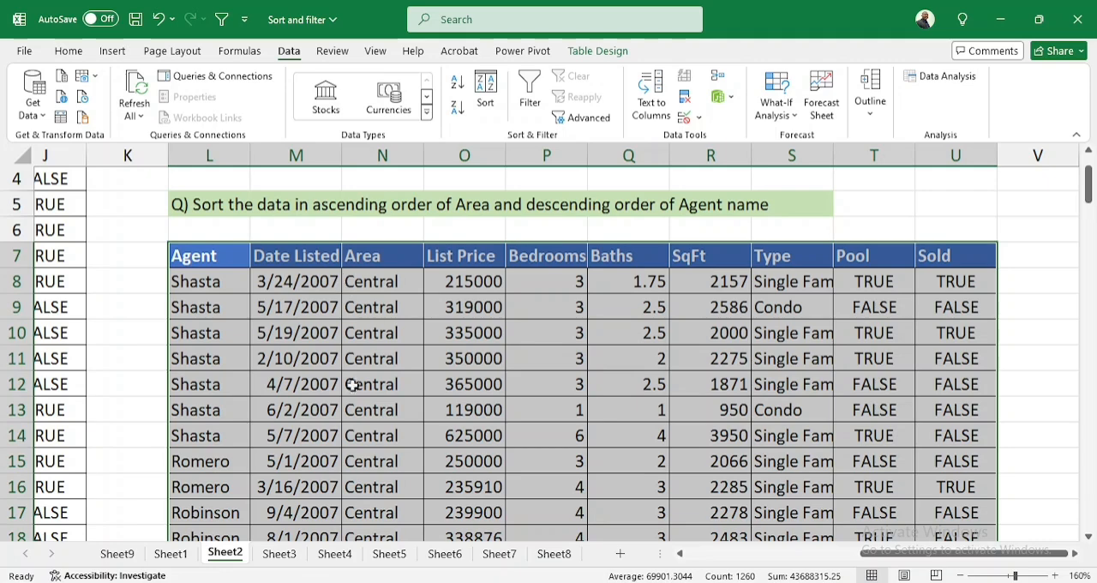
Switch to Sheet3 and read the Area order requested in its question in L5
left_click(280, 553)
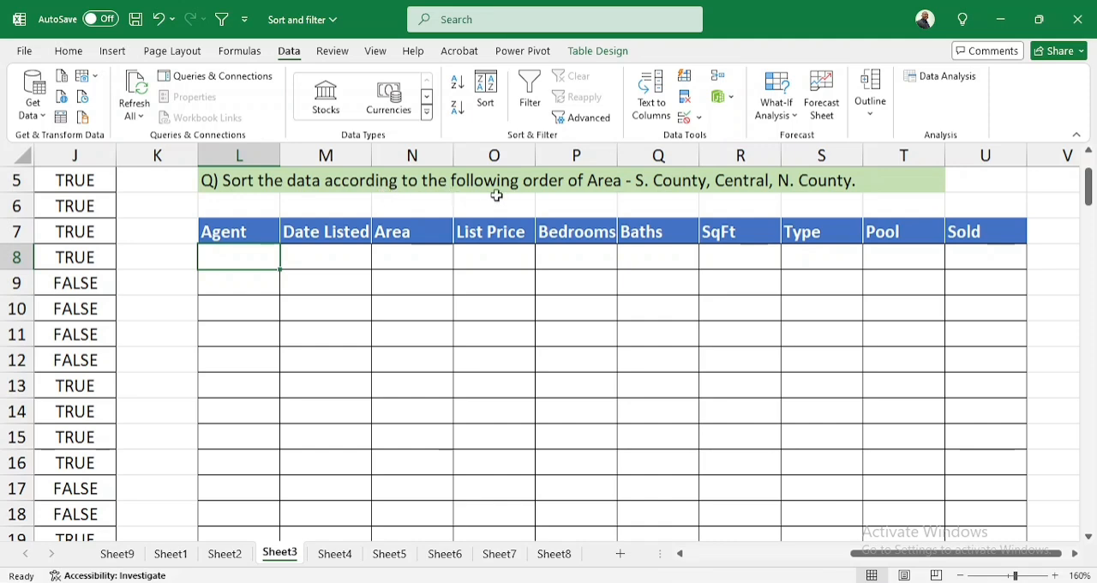
double_click(668, 185)
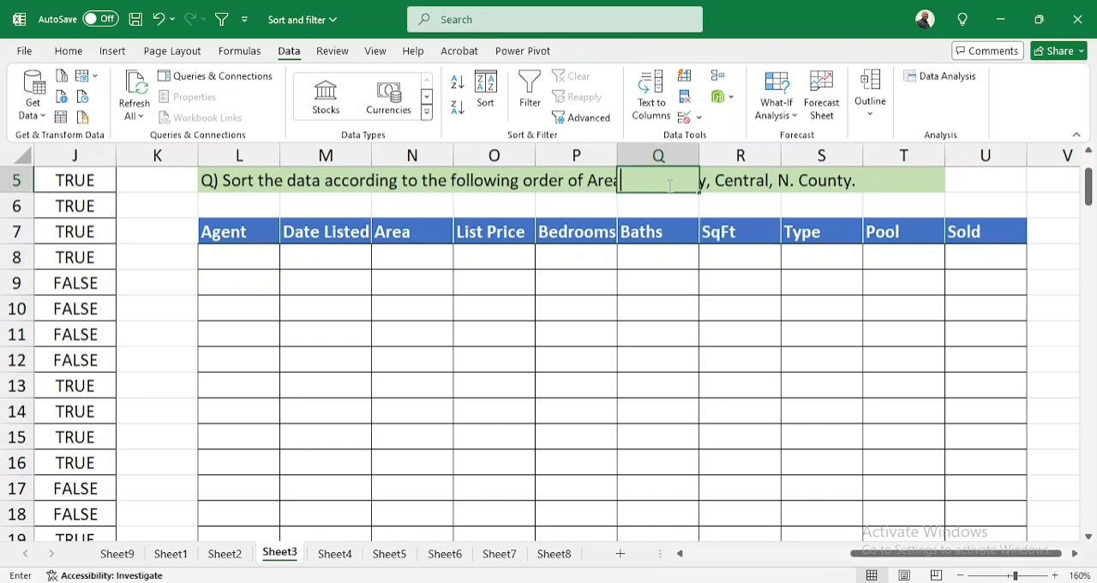
double_click(262, 188)
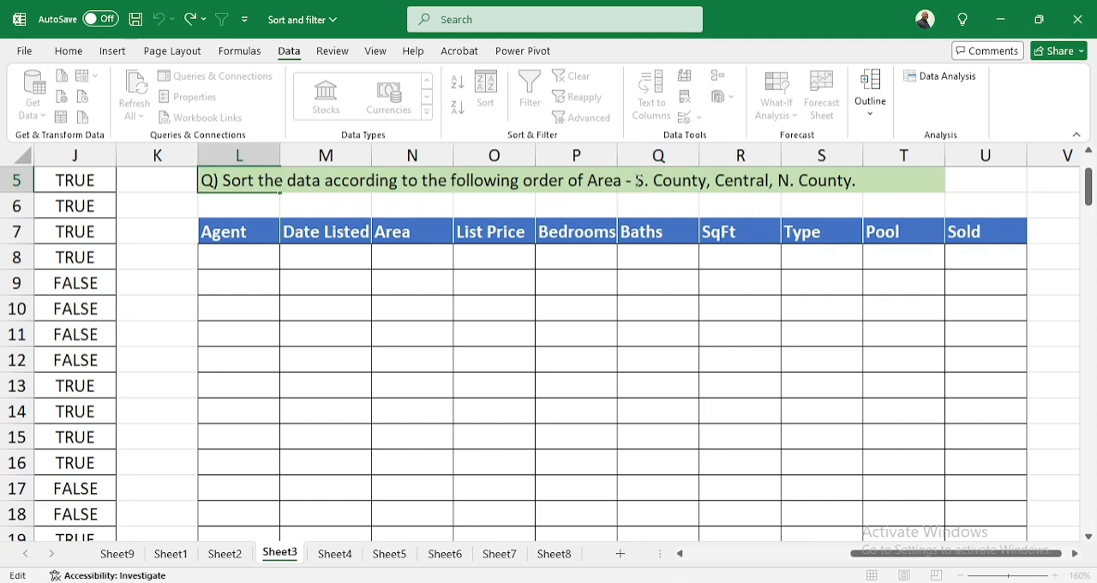
left_click_drag(636, 181, 848, 192)
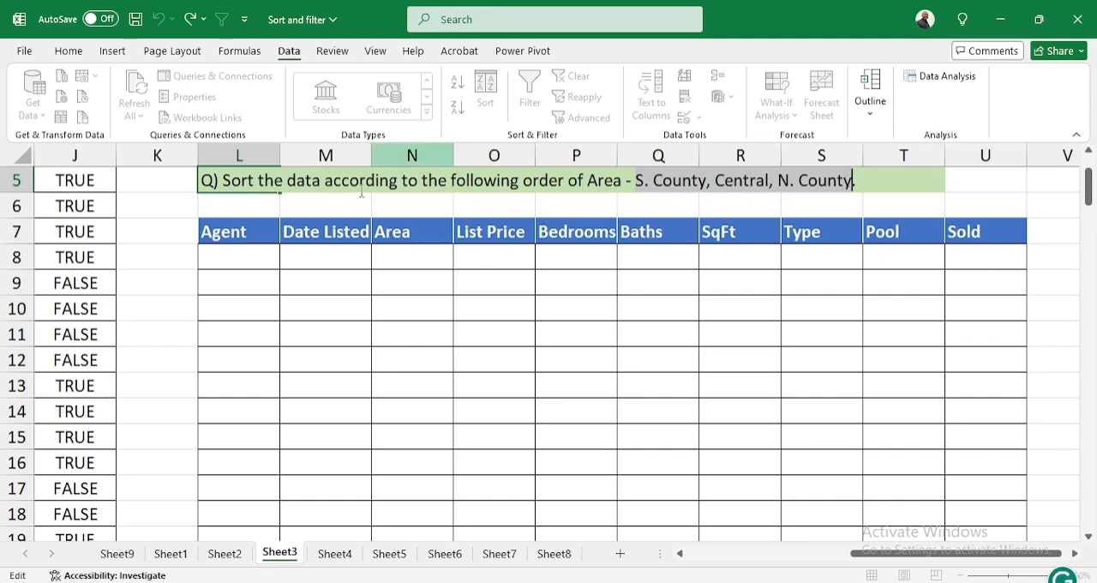
left_click(262, 217)
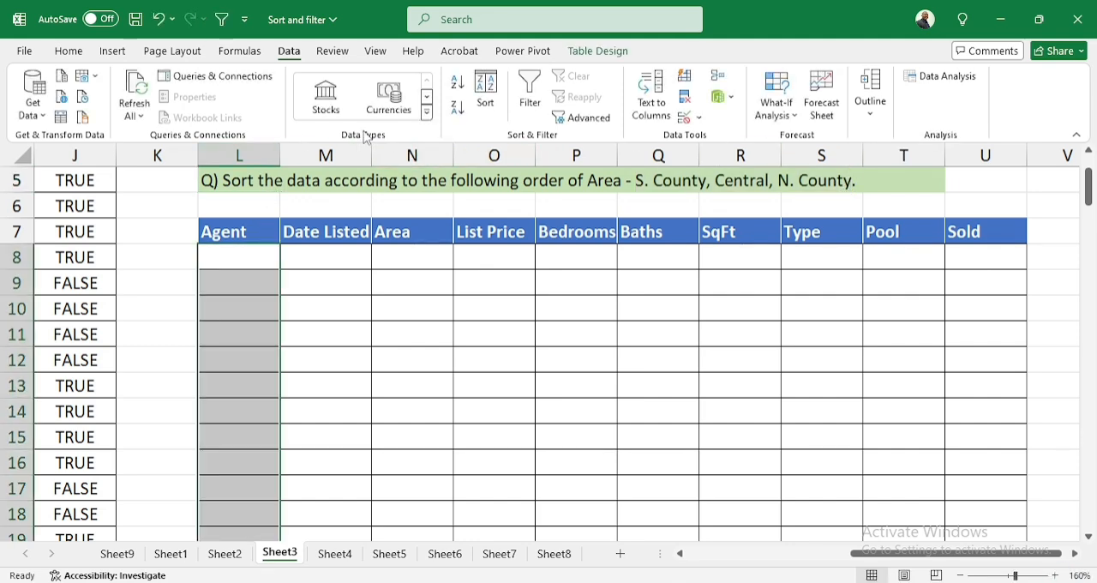
left_click(486, 98)
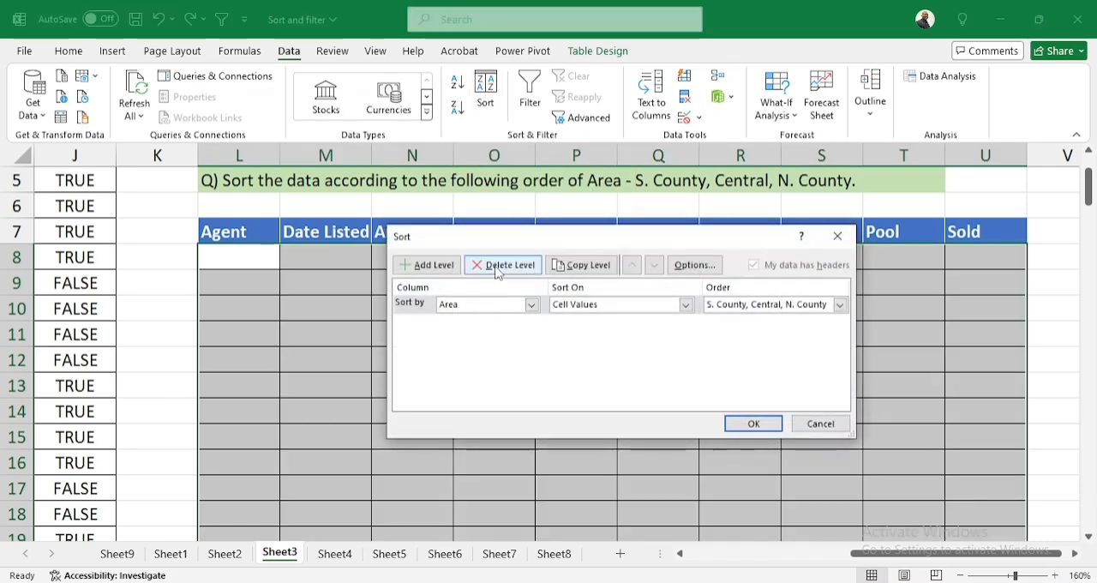
left_click(492, 264)
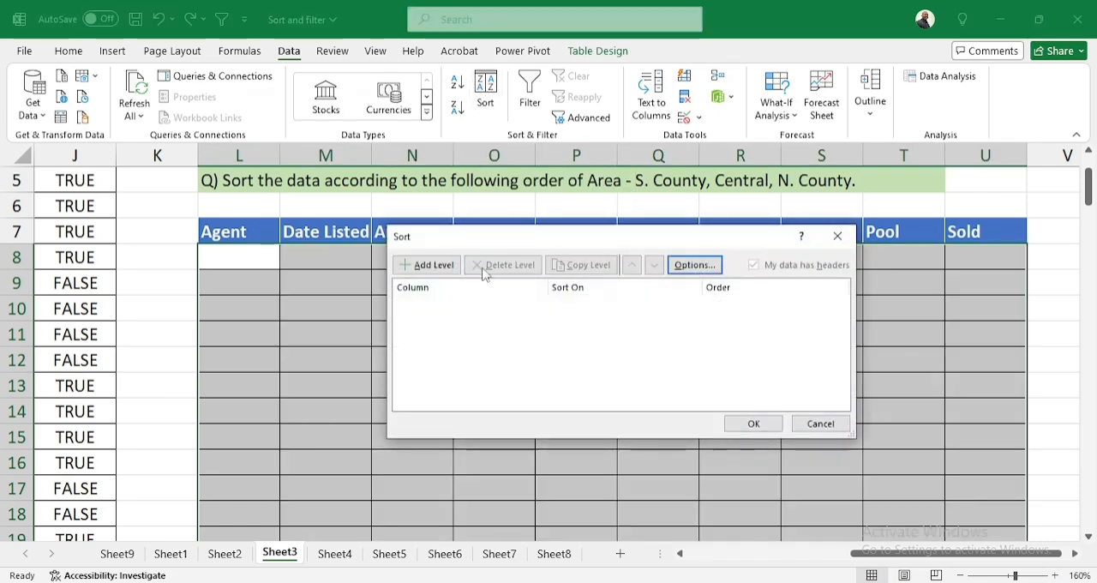
left_click(429, 265)
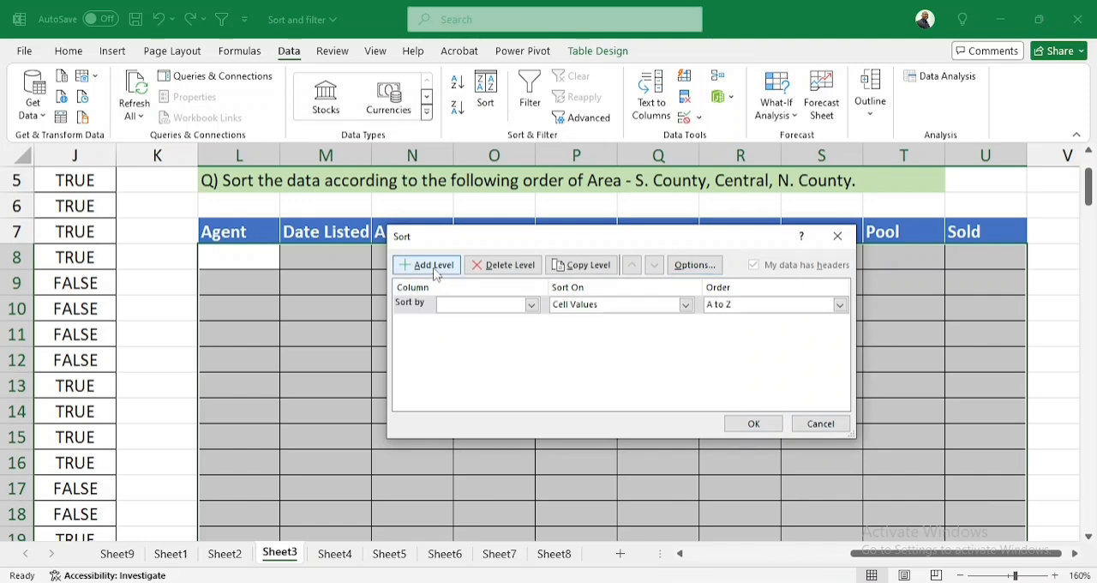
left_click(531, 305)
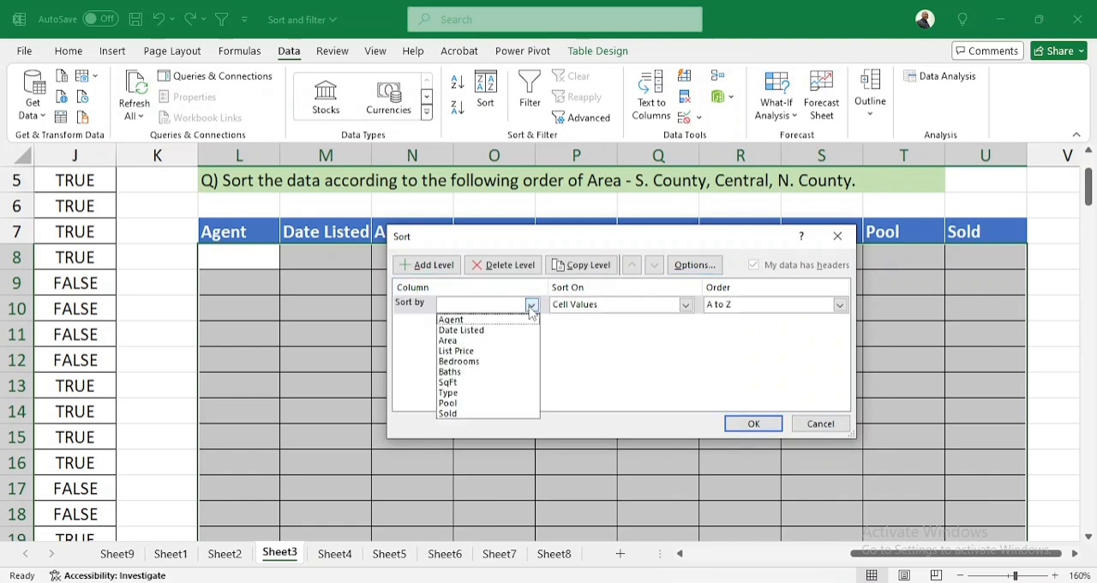
left_click(482, 341)
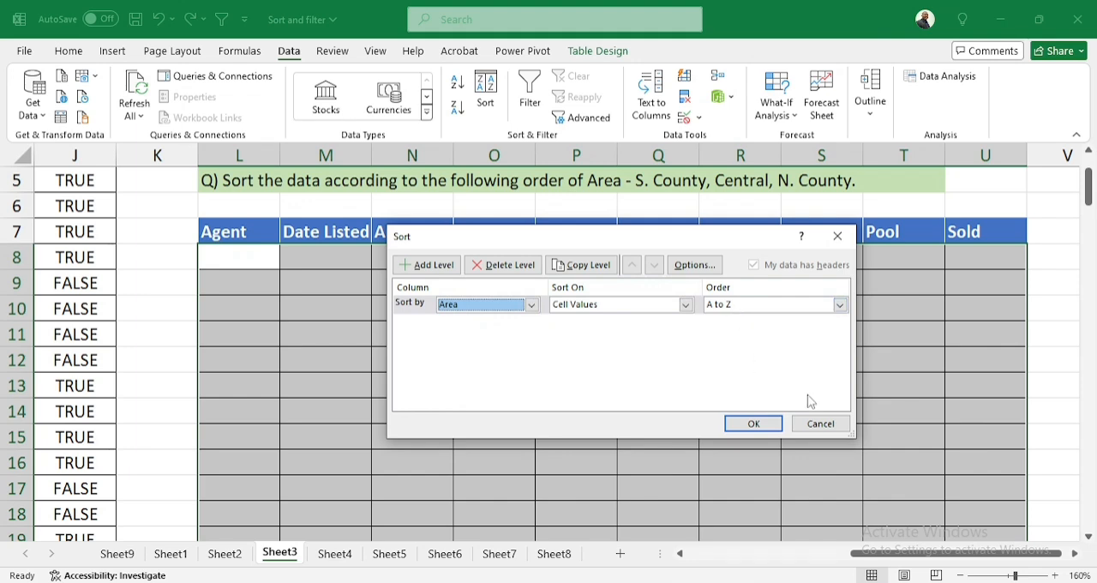
left_click(820, 426)
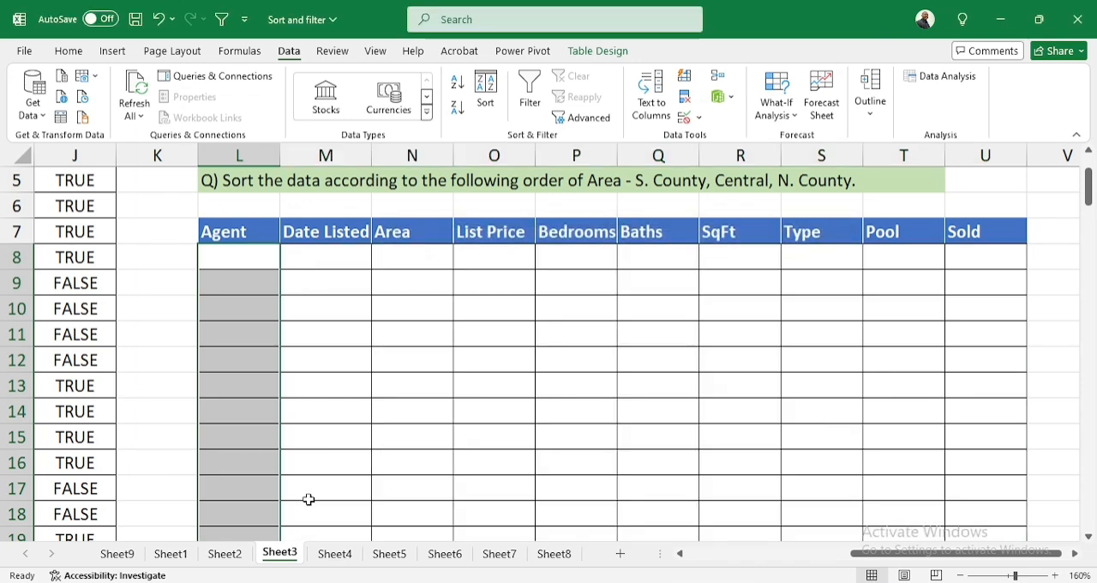
On Sheet3, copy the whole property listings table with its headers, A1:J126
left_click_drag(951, 565, 786, 556)
scroll(122, 326, "up", 2)
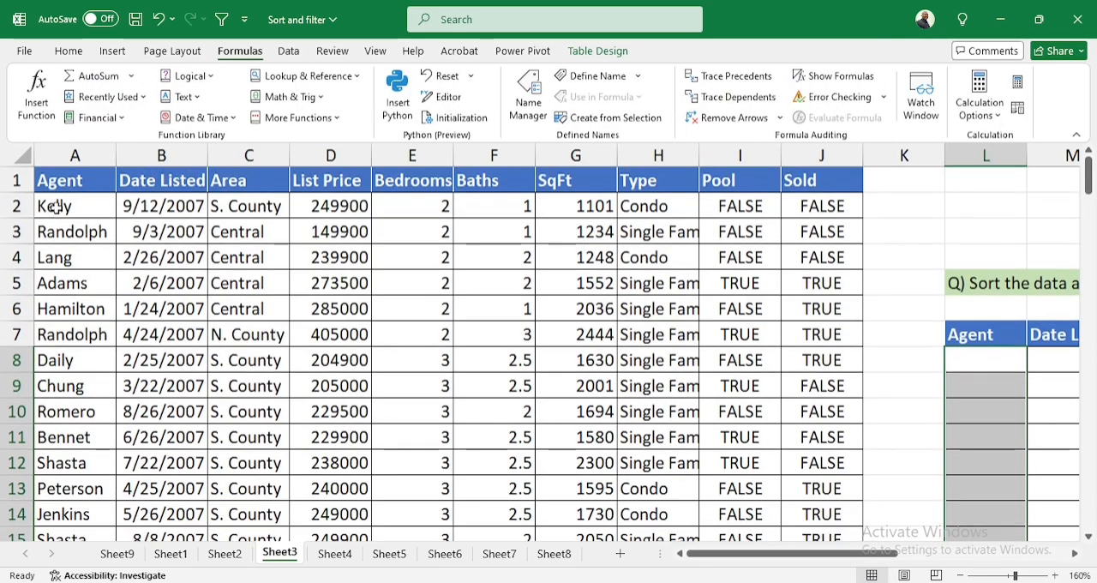
left_click(69, 182)
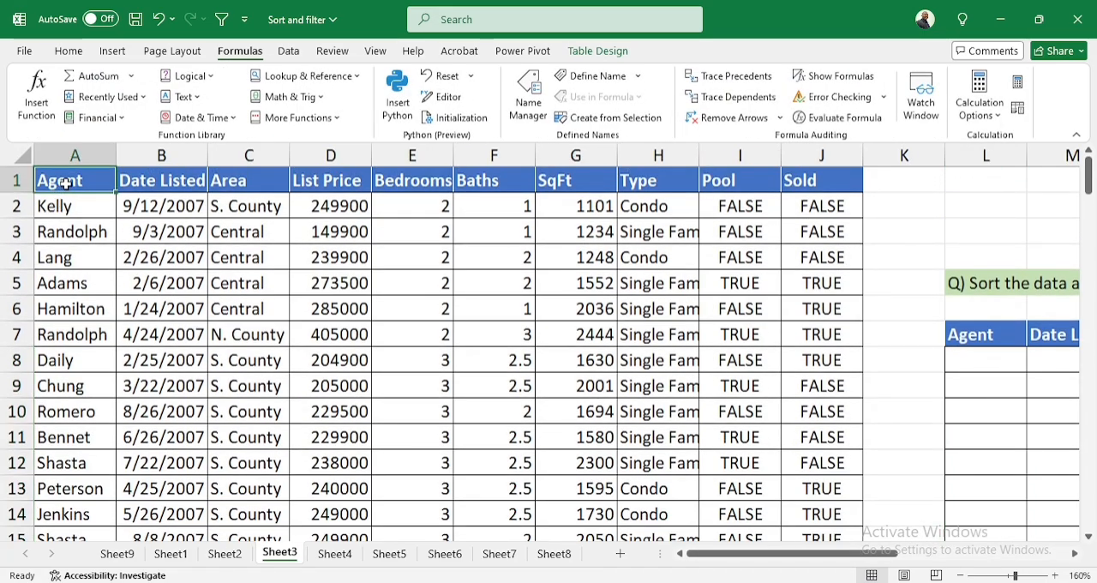
key("ctrl+shift+Right")
key("ctrl+shift+Down")
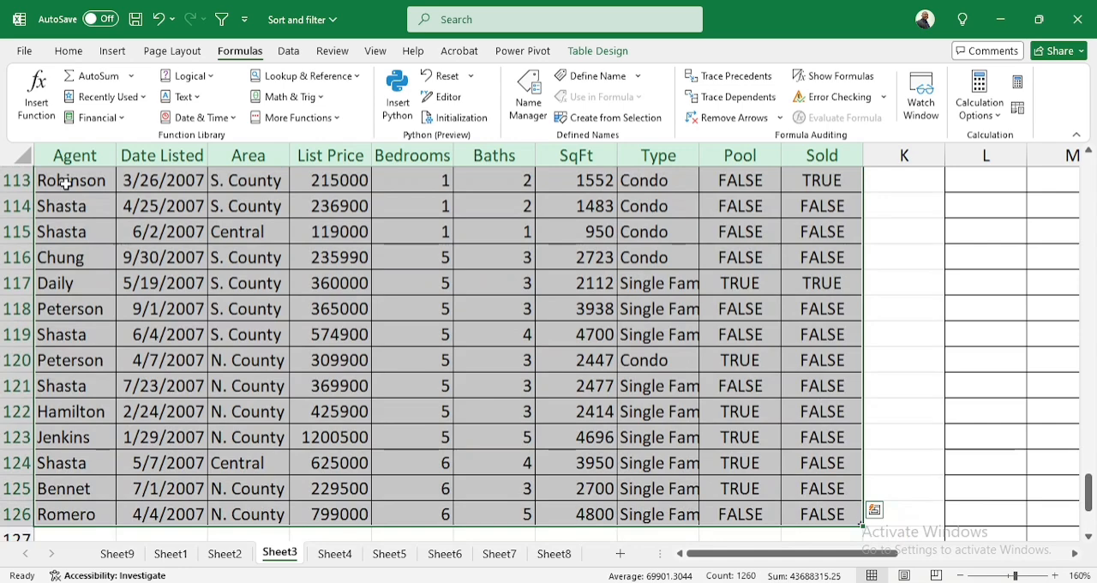
key("ctrl+c")
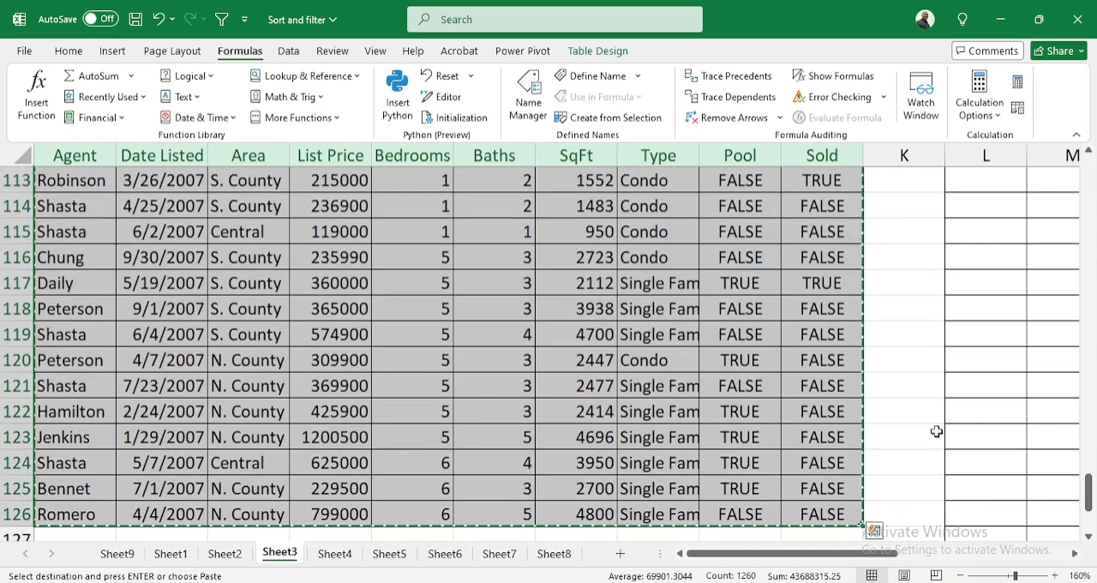
Paste the copied listings into Sheet3's blank answer table, starting at its Agent header in L7
left_click_drag(1086, 490, 1093, 129)
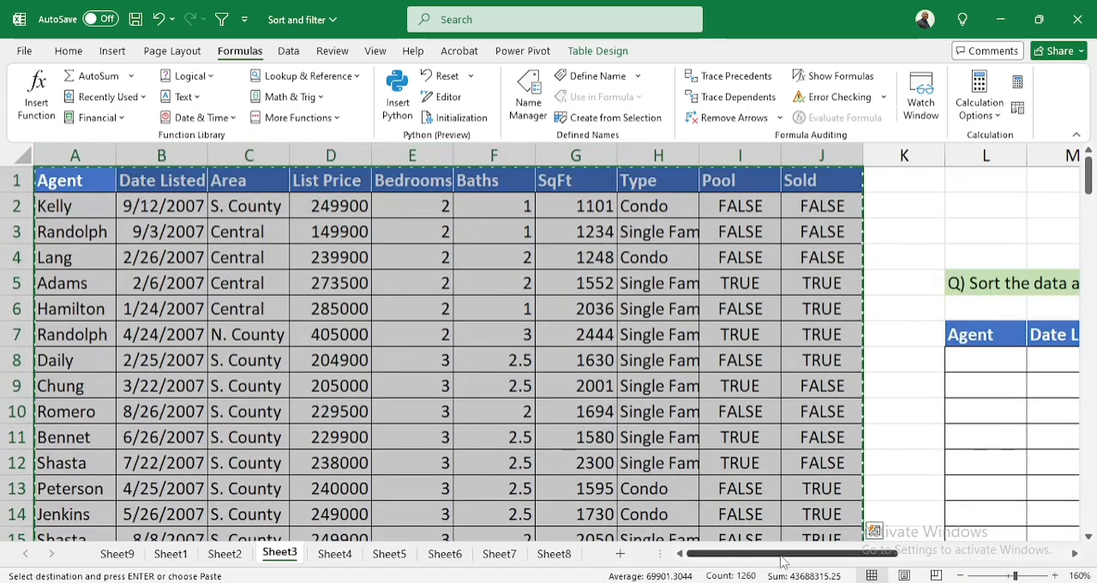
left_click_drag(784, 554, 956, 555)
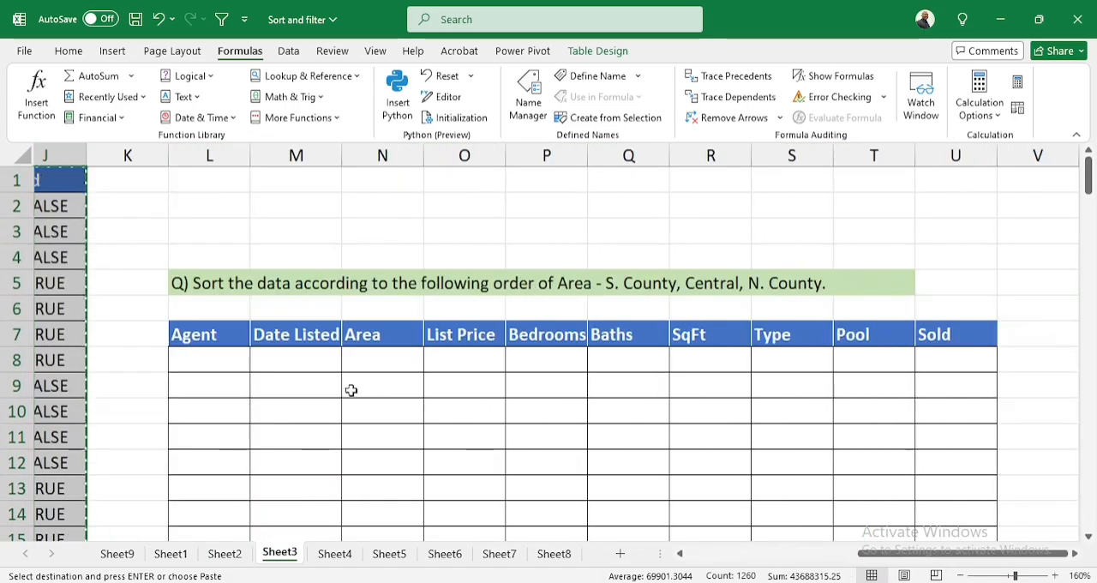
left_click(220, 337)
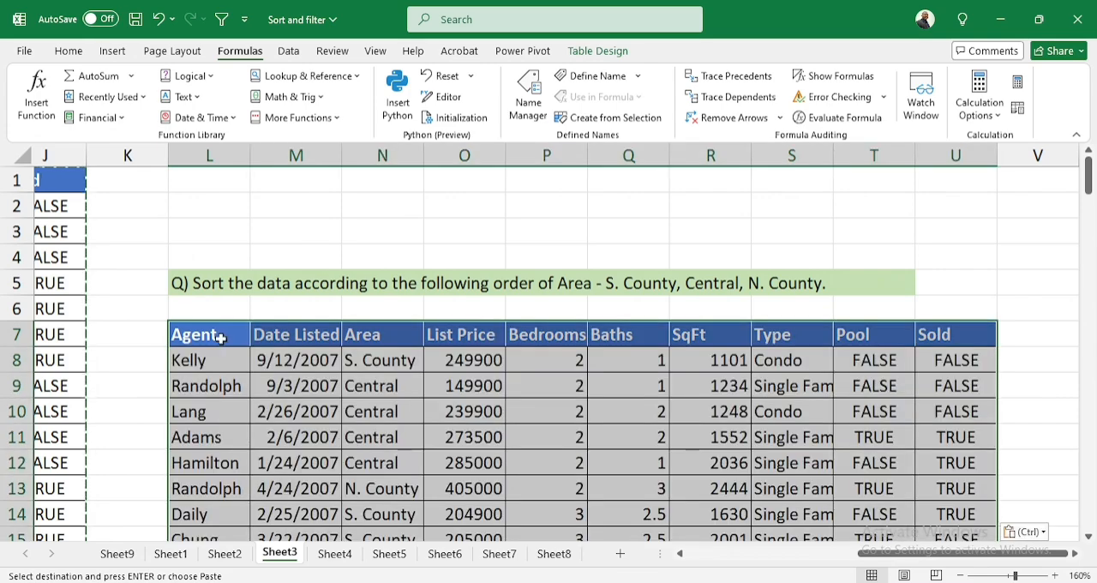
key("ctrl+v")
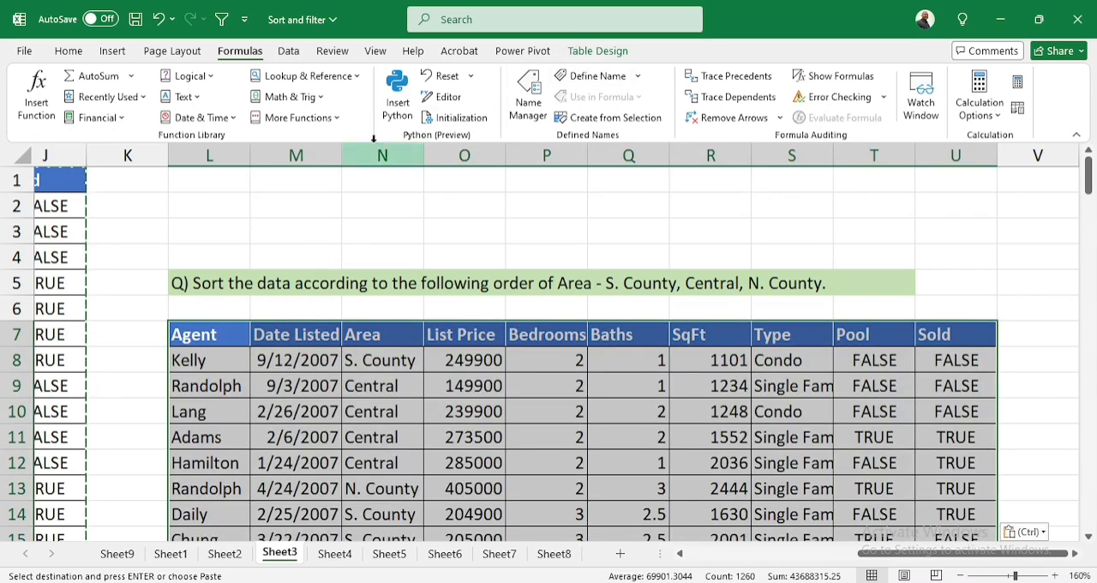
Review the custom Area order in the L5 question above the pasted table, leaving its text unedited
left_click(70, 53)
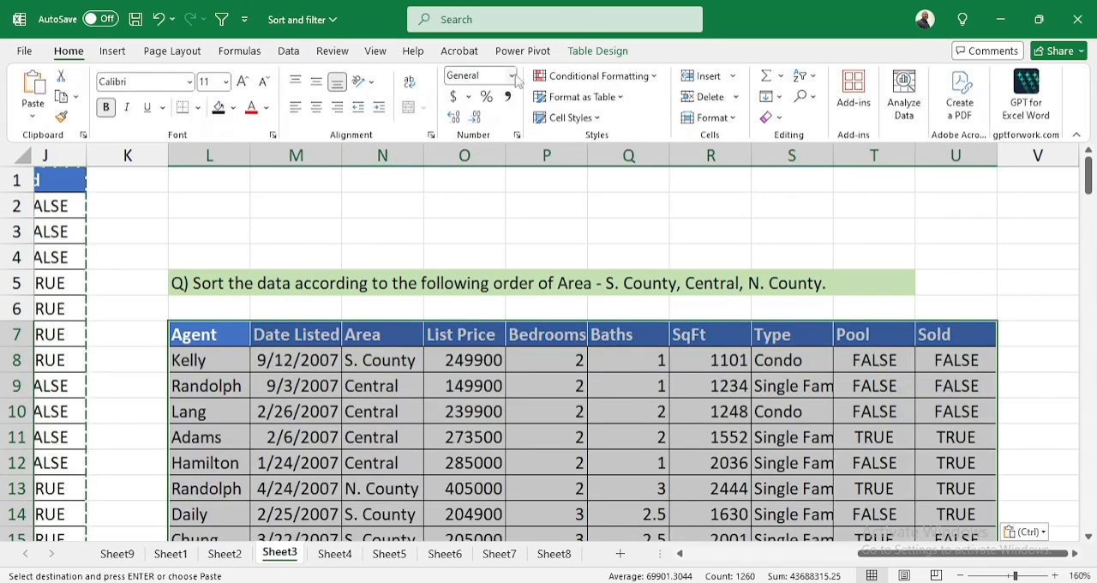
left_click(281, 52)
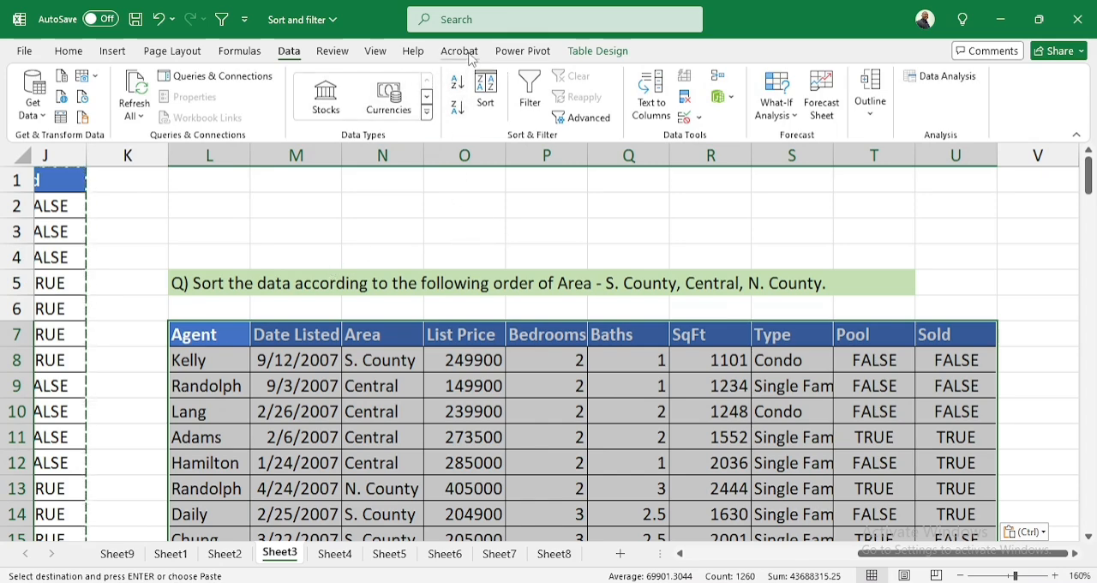
double_click(204, 283)
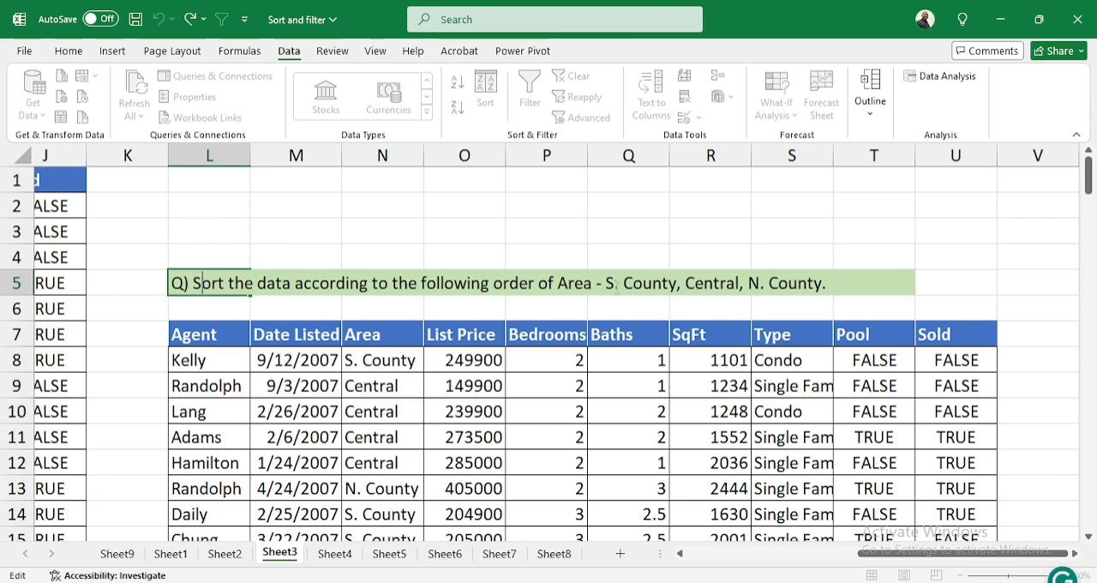
left_click_drag(606, 283, 824, 289)
key("ctrl+c")
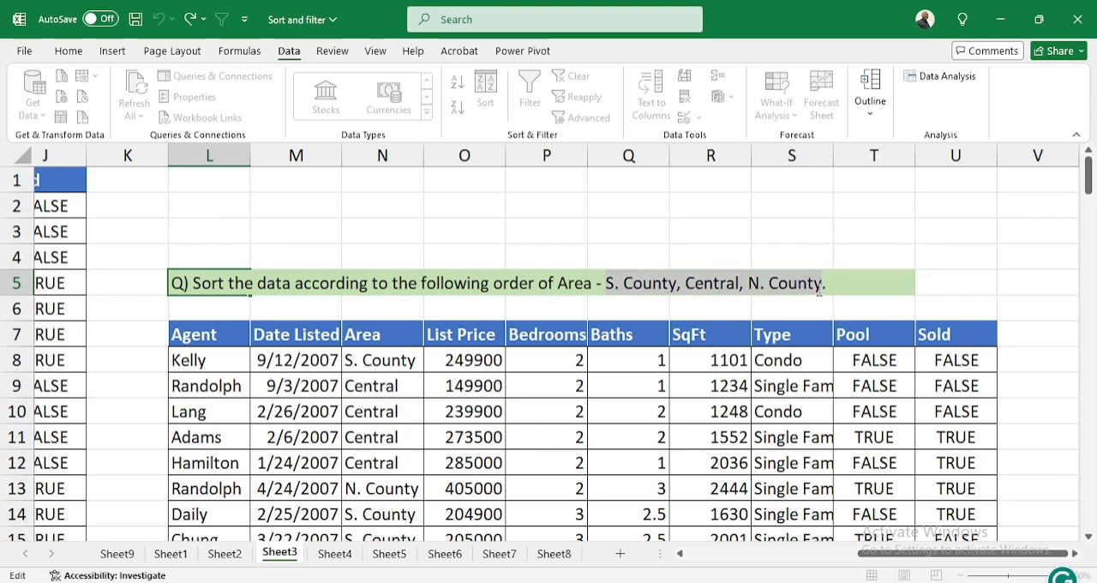
key("Escape")
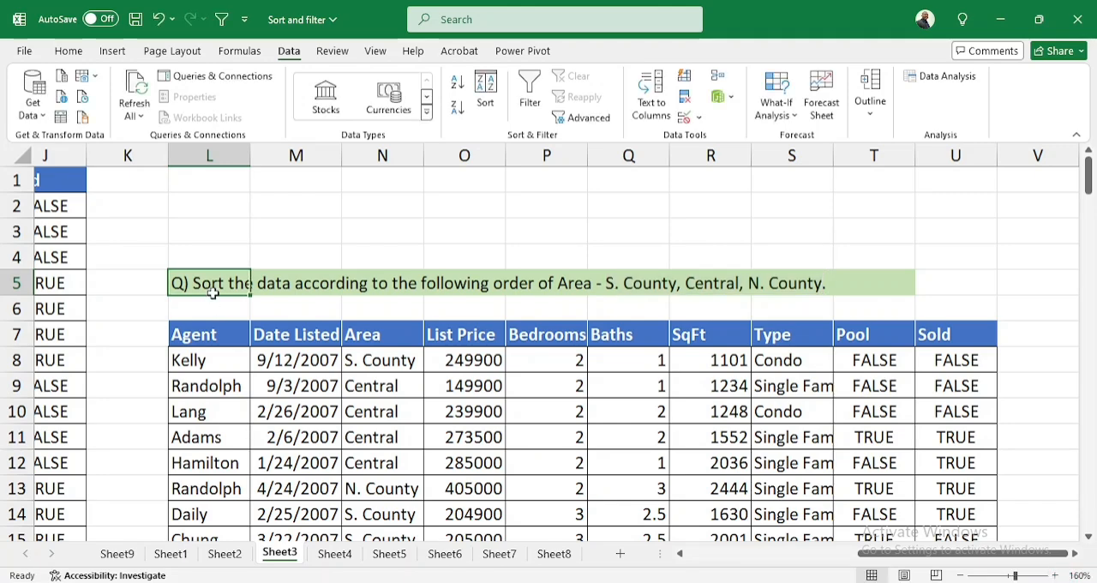
left_click(485, 93)
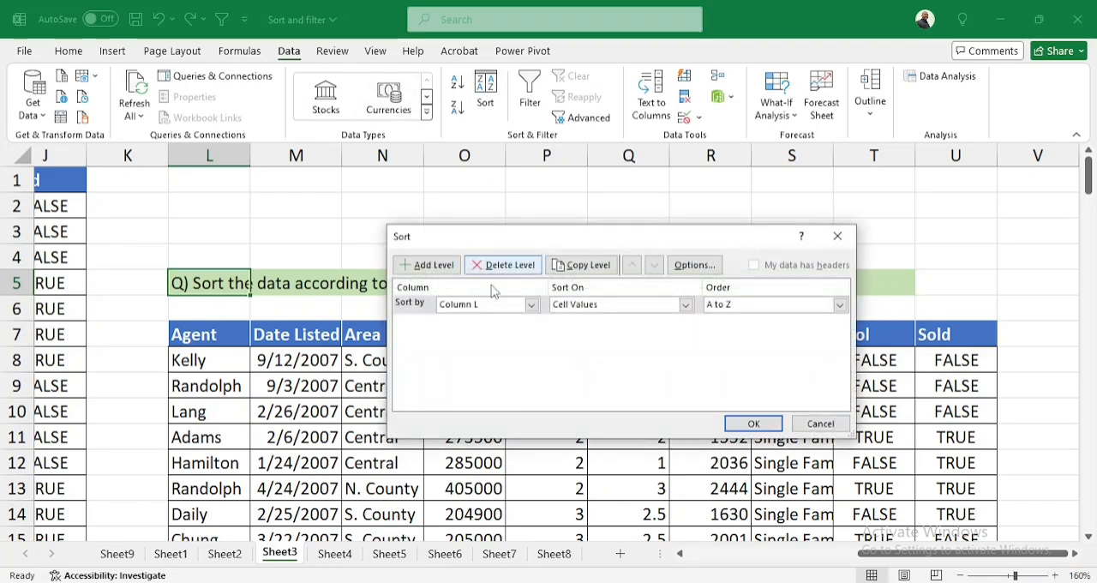
left_click(495, 267)
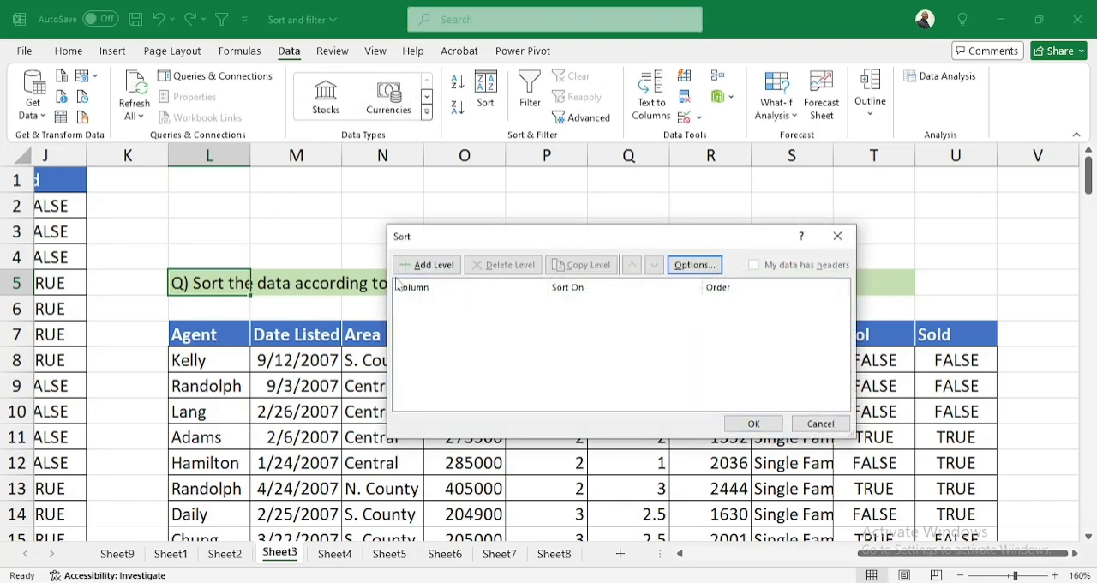
left_click(426, 265)
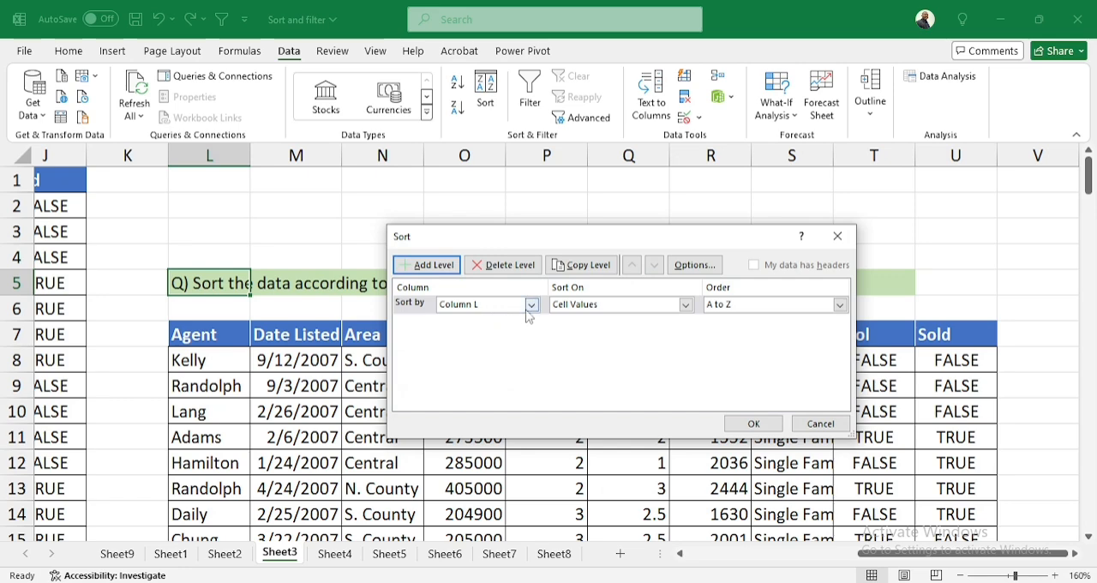
left_click(531, 306)
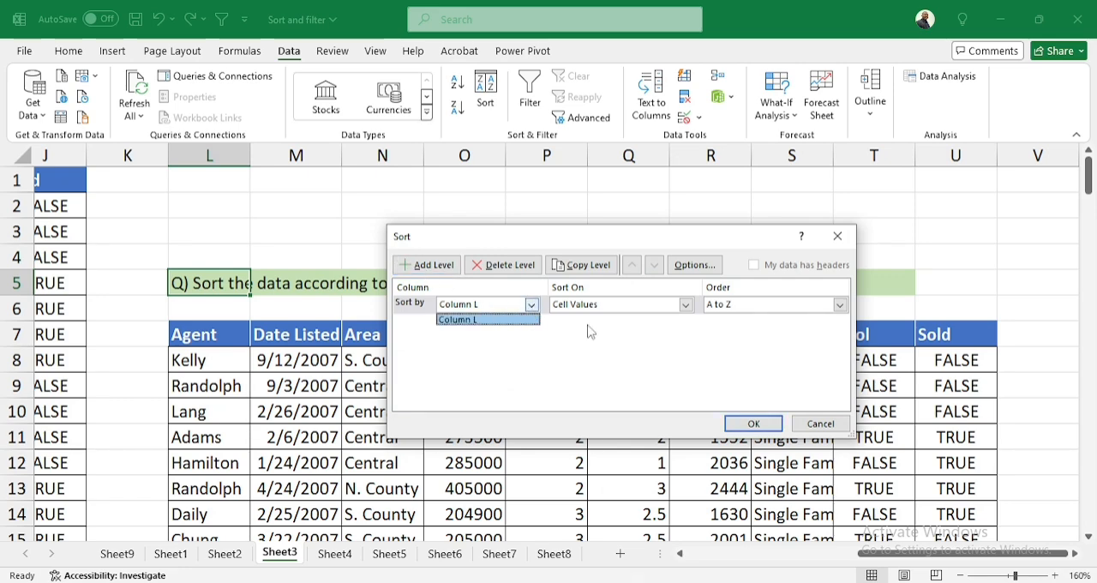
left_click(822, 422)
left_click(820, 422)
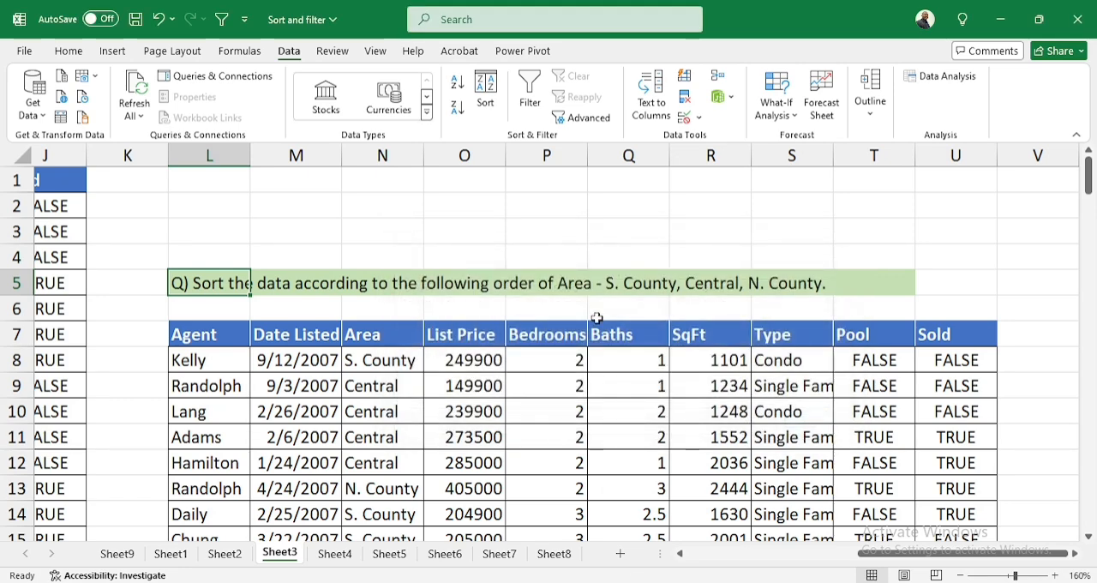
Open a custom sort for Sheet3's pasted table and replace its Bedrooms level with a new level sorting by Area
left_click(215, 333)
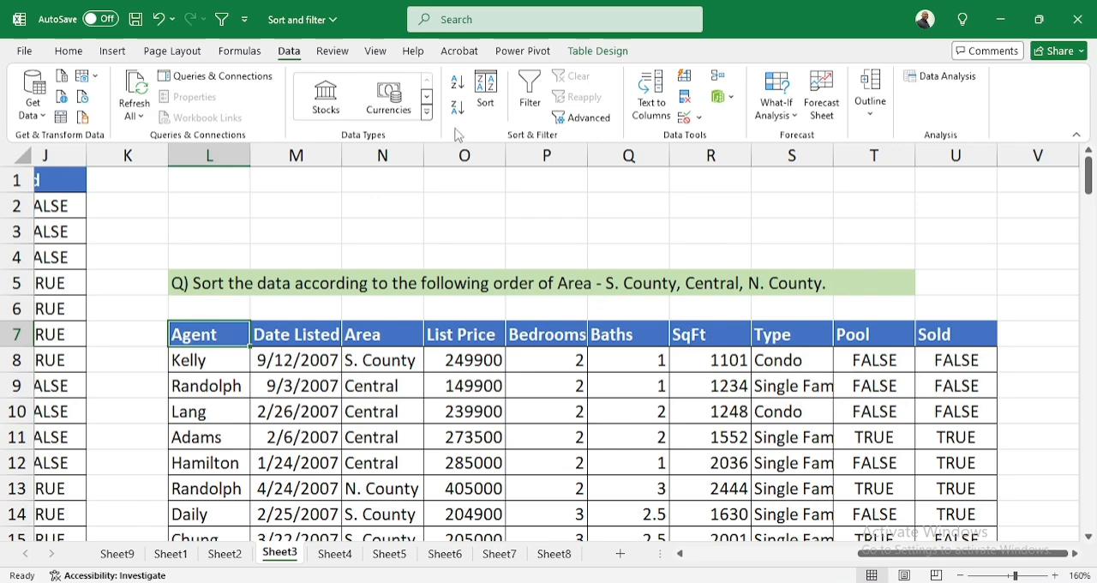
left_click(484, 98)
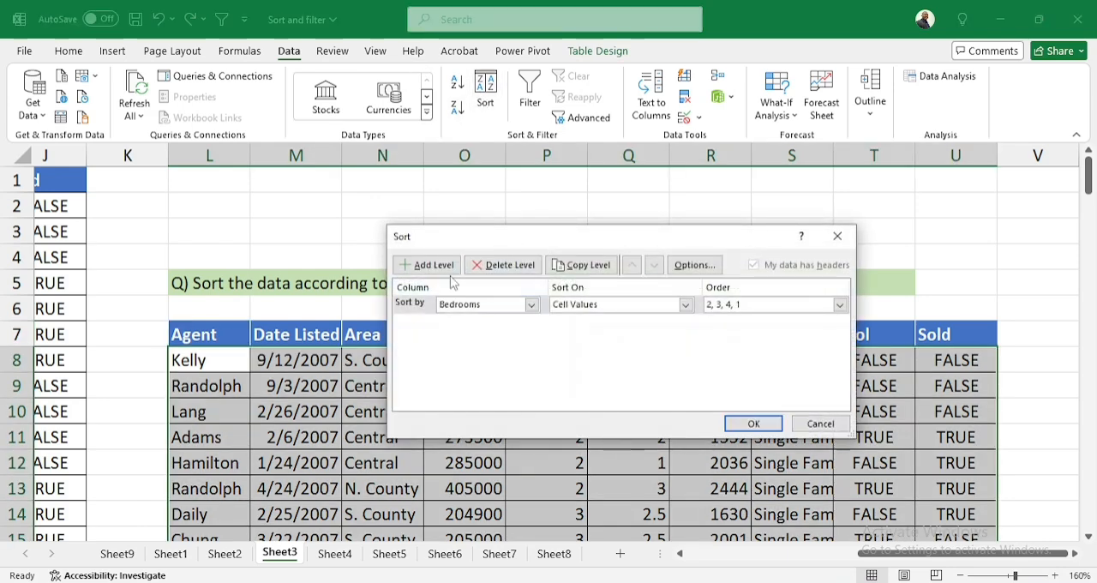
left_click(503, 266)
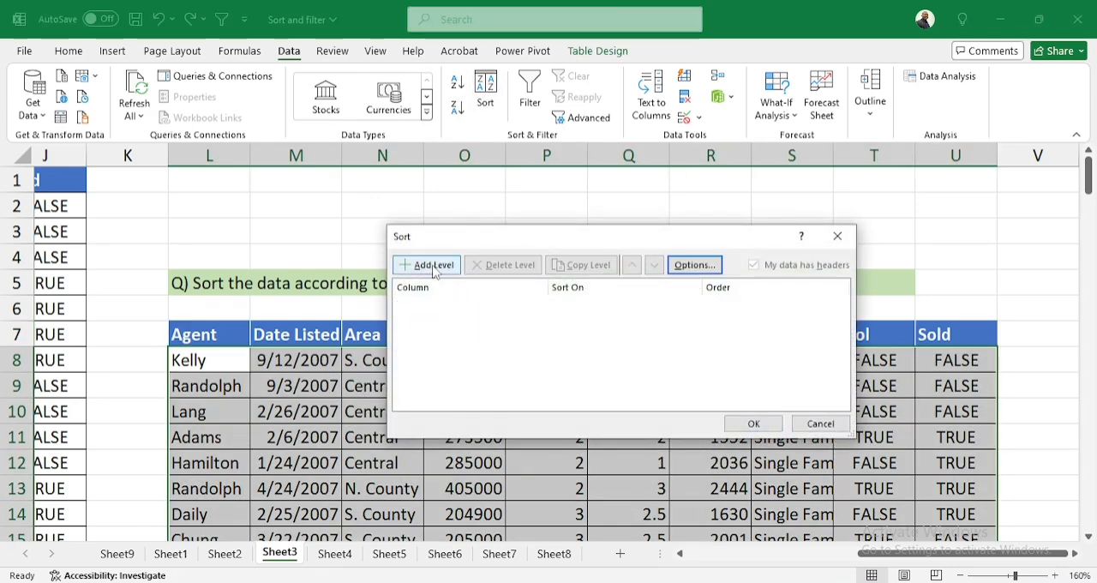
left_click(433, 265)
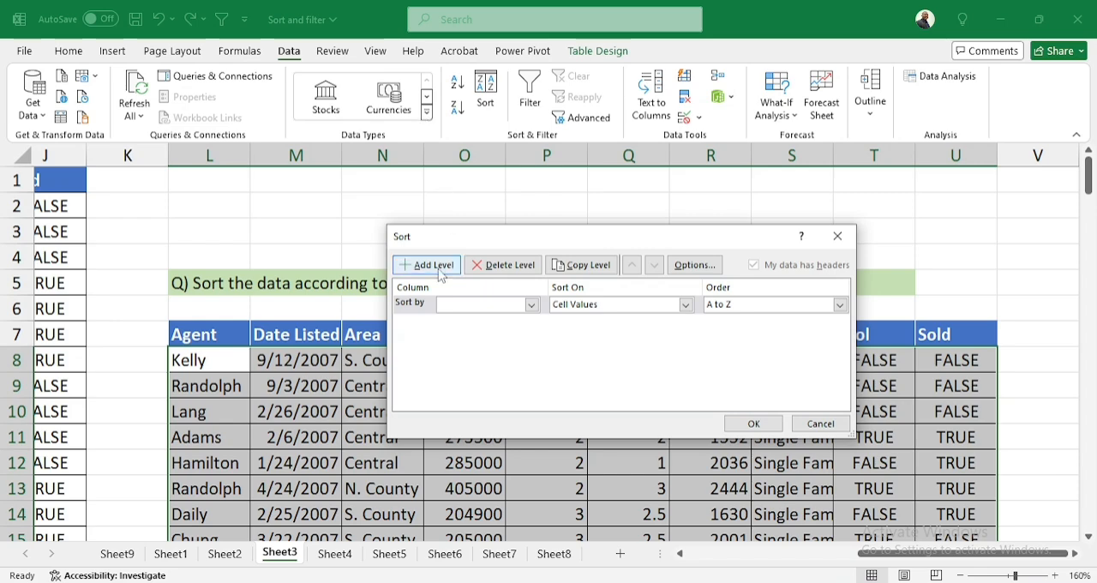
left_click_drag(552, 248, 545, 329)
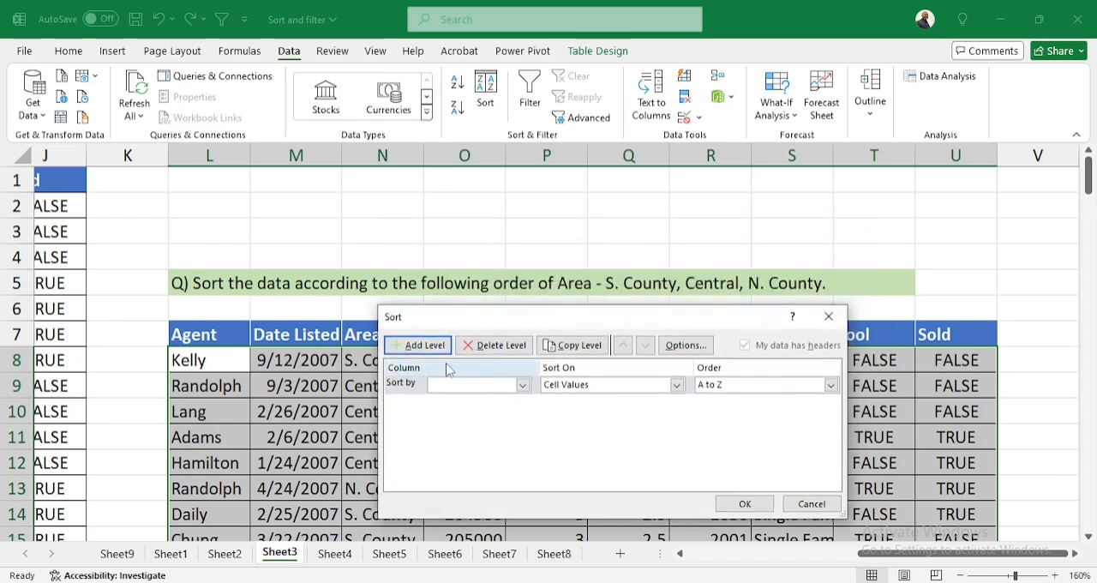
left_click(523, 386)
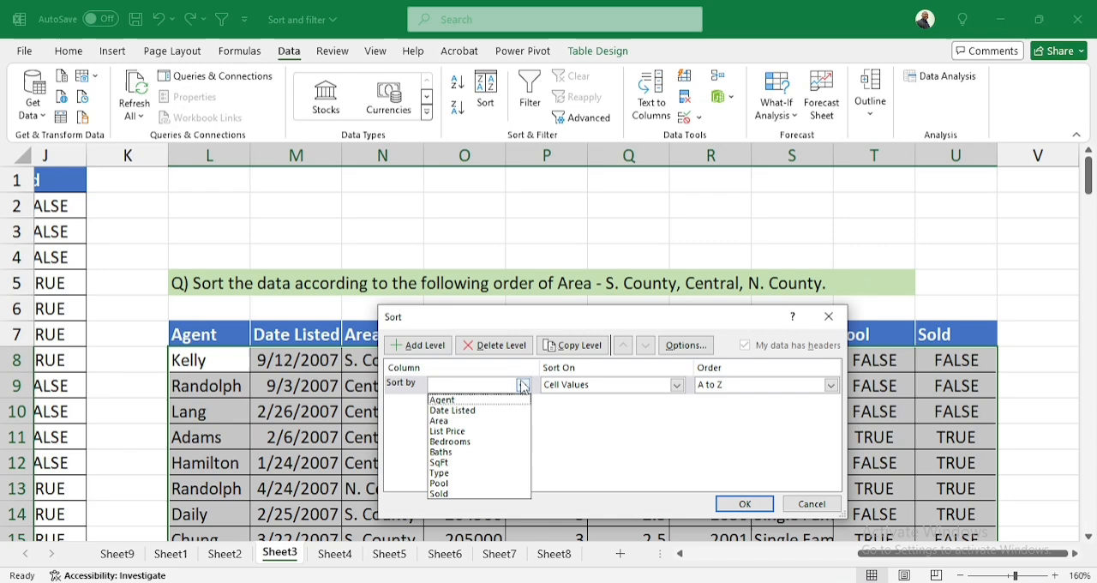
left_click(451, 420)
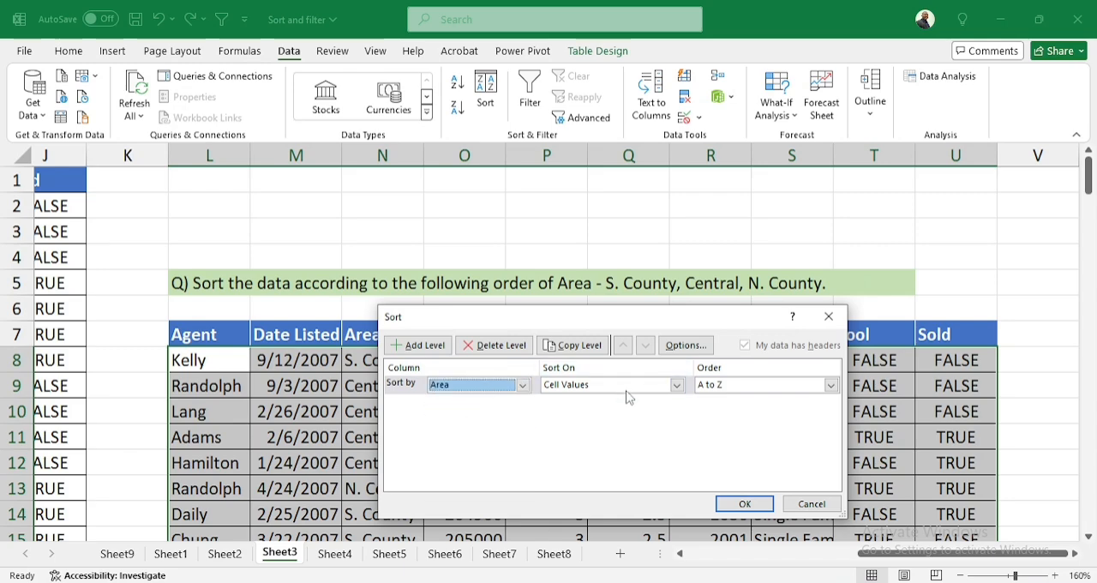
Add a custom list of S. County, Central, N. County as the Area sort order and apply the sort
left_click(746, 386)
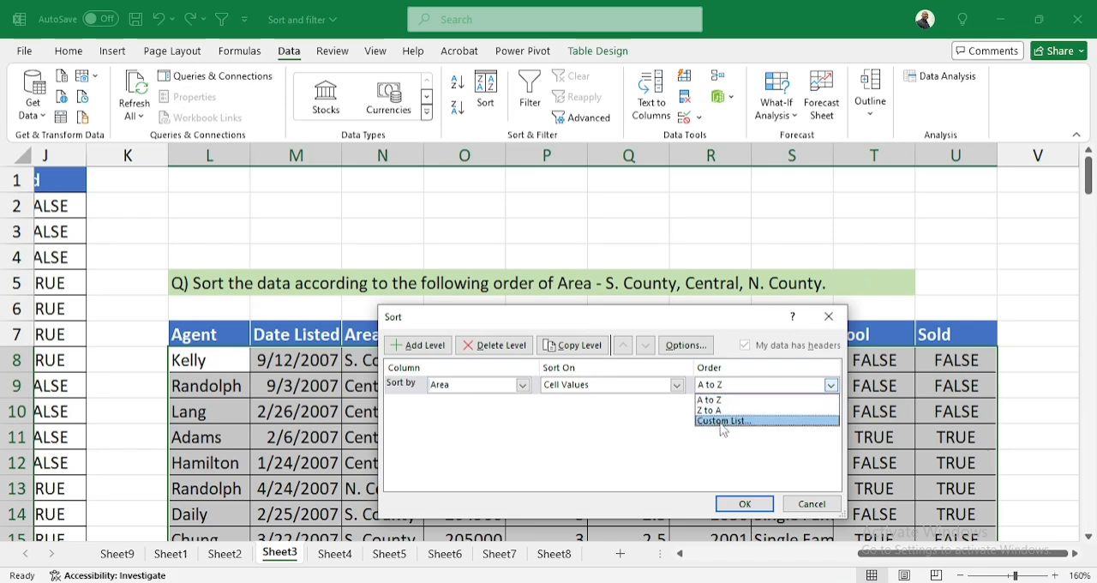
left_click(720, 422)
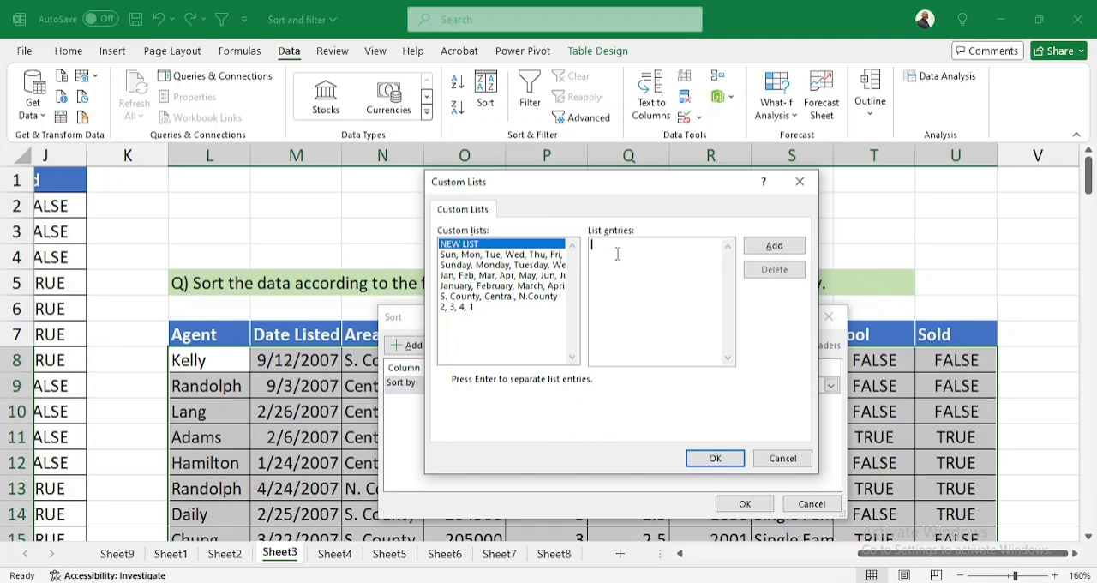
key("ctrl+v")
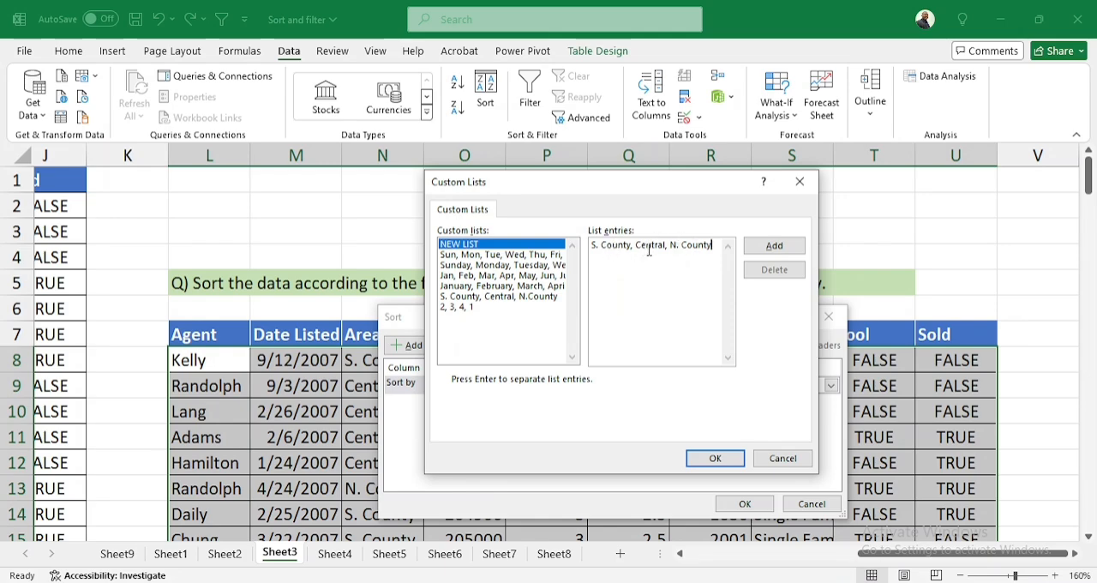
left_click(774, 246)
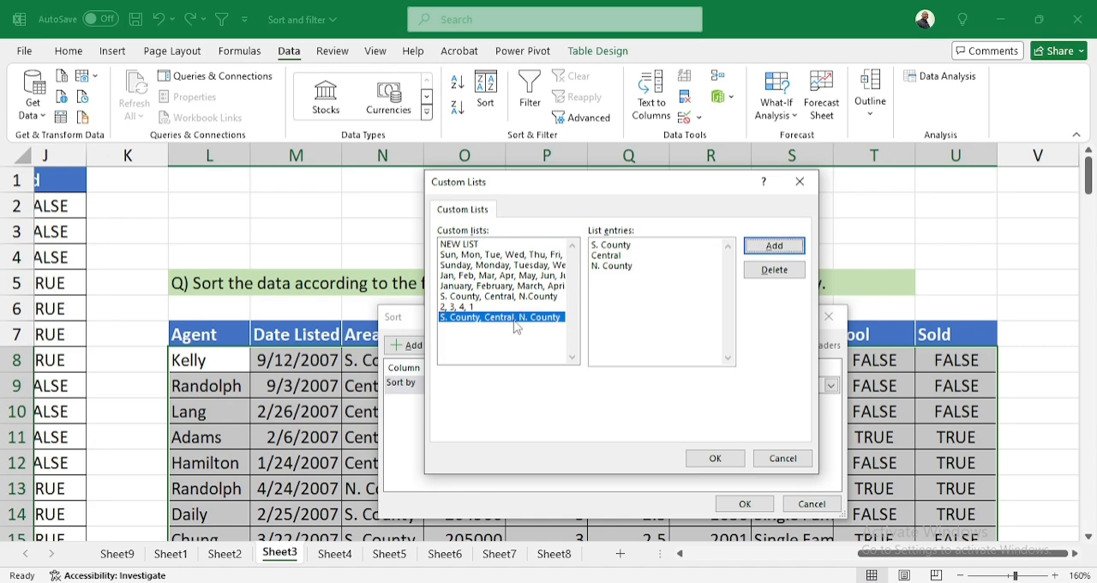
left_click(717, 459)
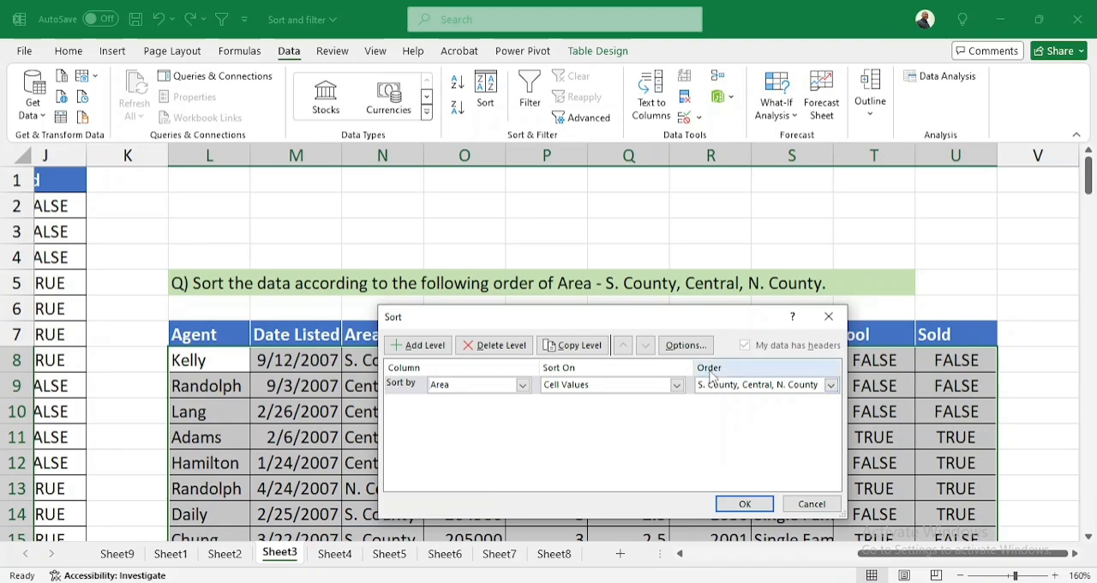
left_click(742, 505)
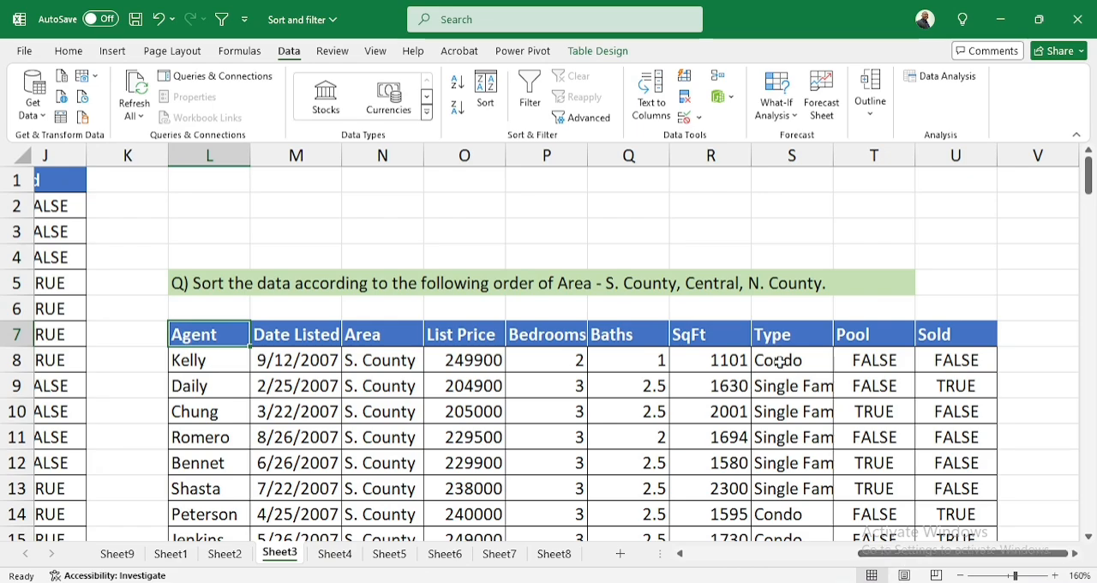
Check the Area column of Sheet3's sorted table against the order requested in the question
scroll(691, 342, "down", 2)
scroll(629, 341, "up", 2)
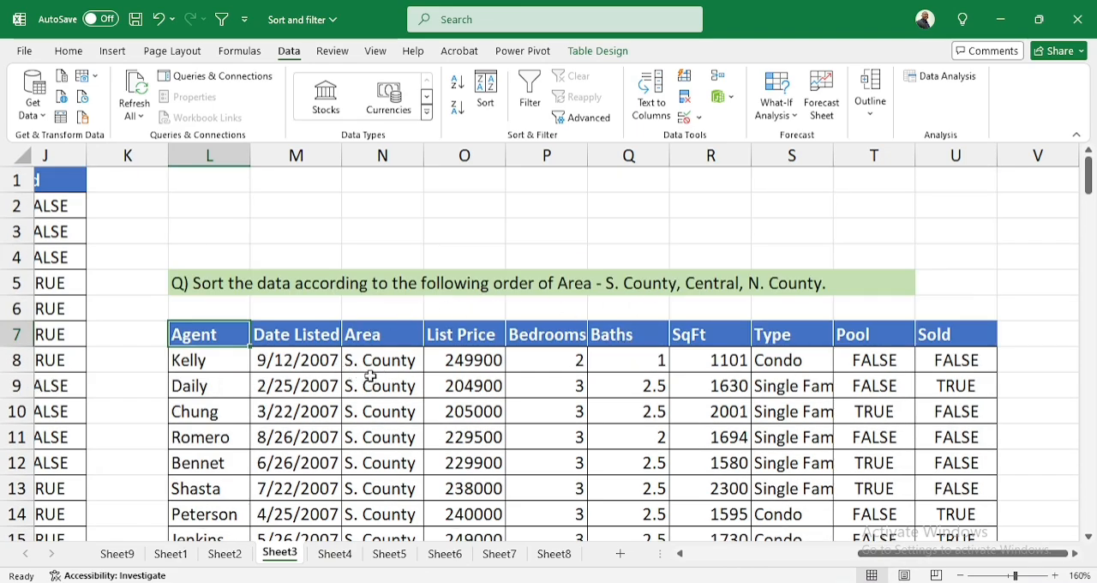
scroll(371, 376, "down", 8)
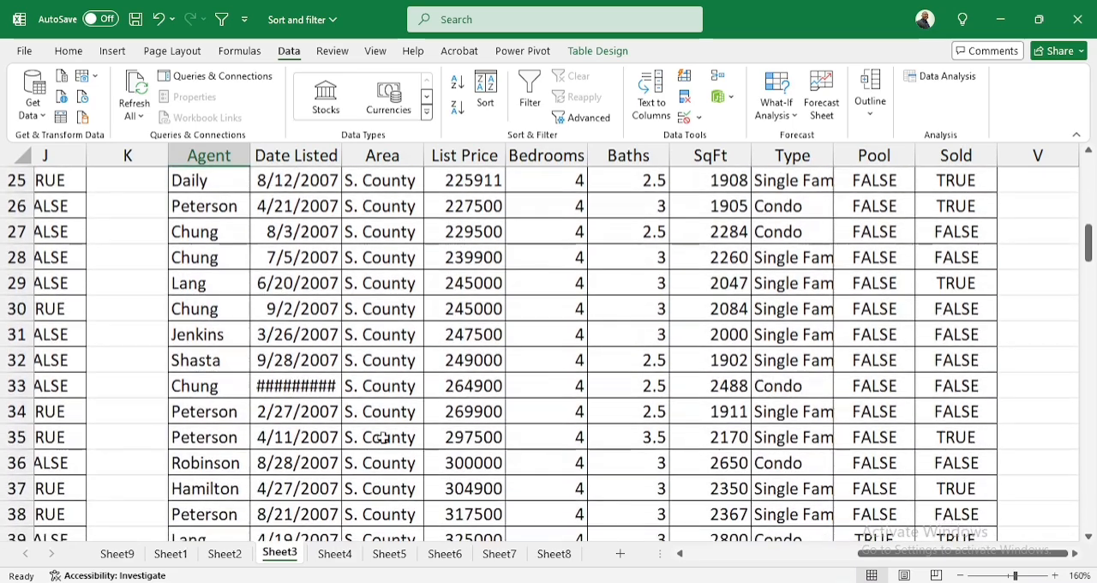
scroll(382, 438, "down", 5)
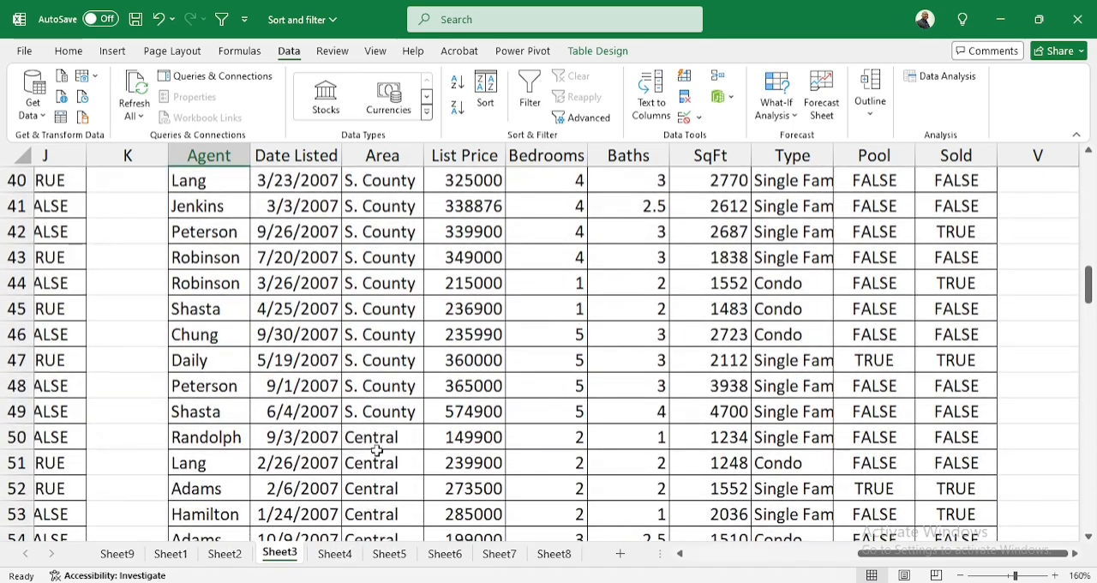
scroll(363, 489, "down", 2)
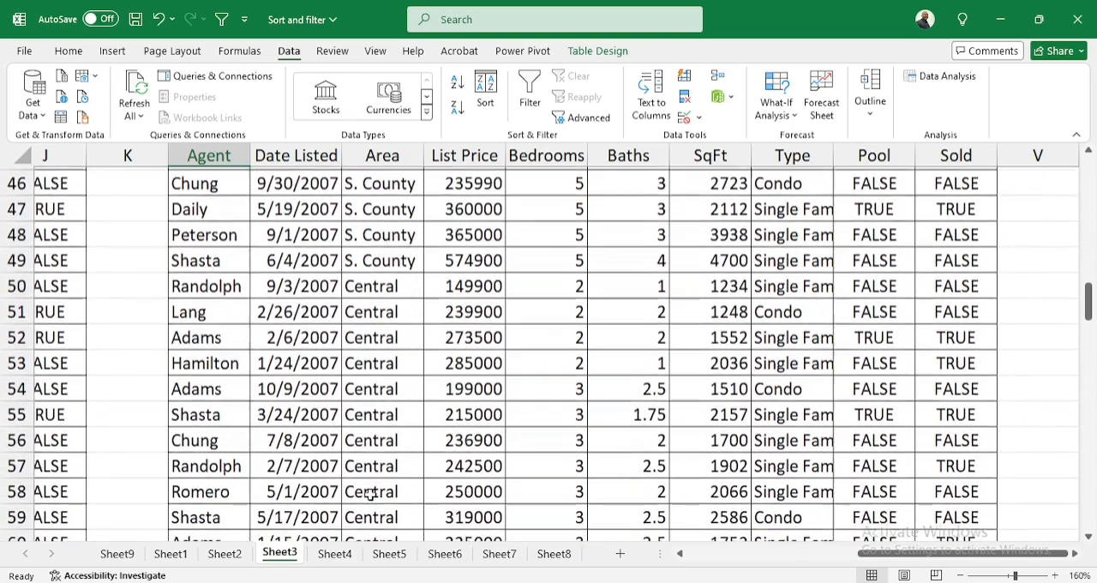
scroll(416, 472, "up", 12)
scroll(689, 385, "up", 3)
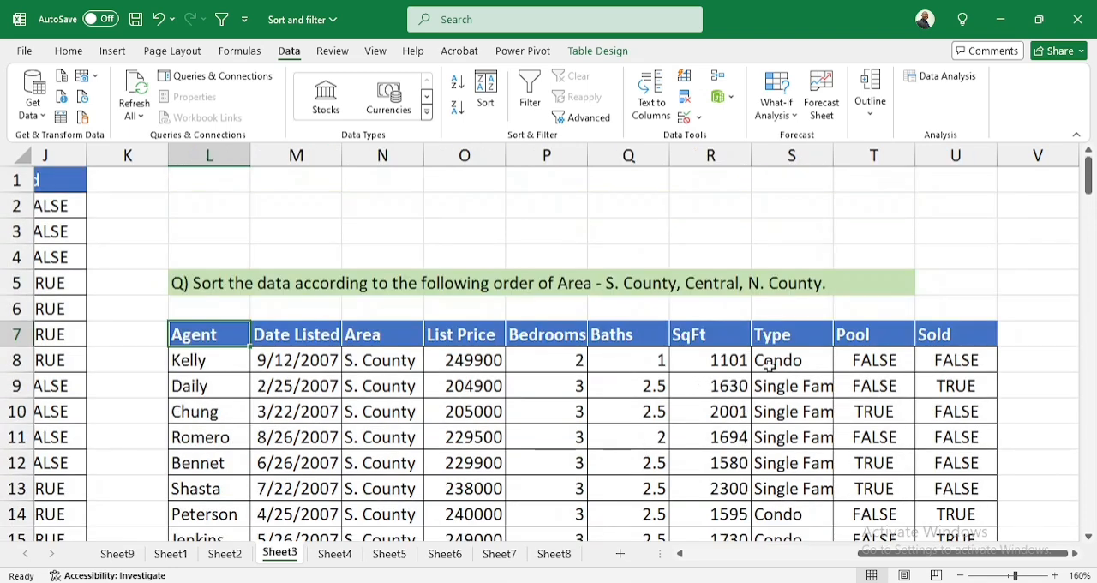
Switch to Sheet4, read the question in L5 and bring its source property listings into view
left_click(335, 553)
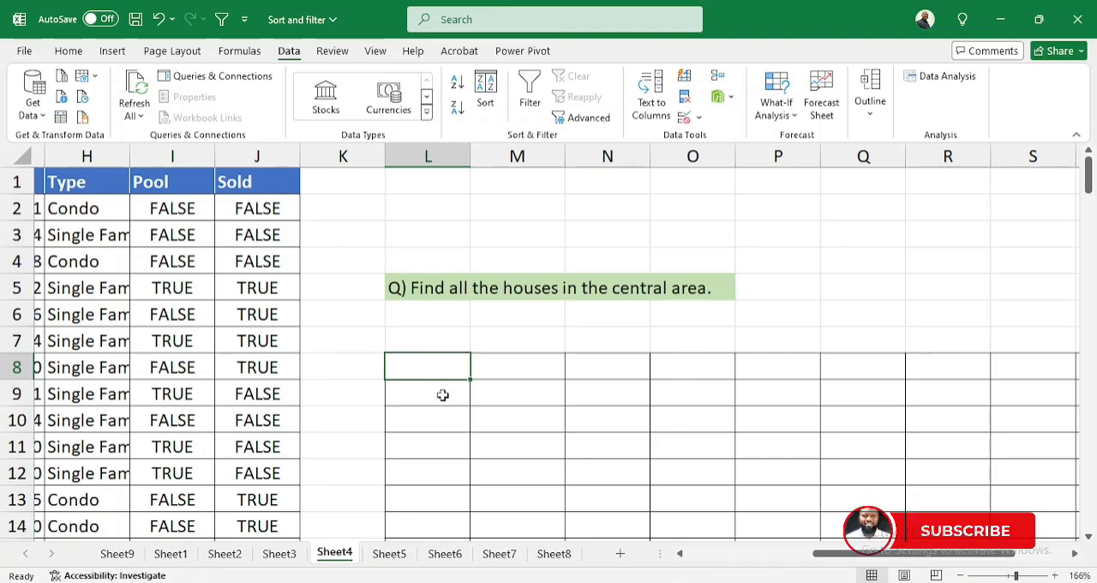
left_click_drag(828, 559, 702, 558)
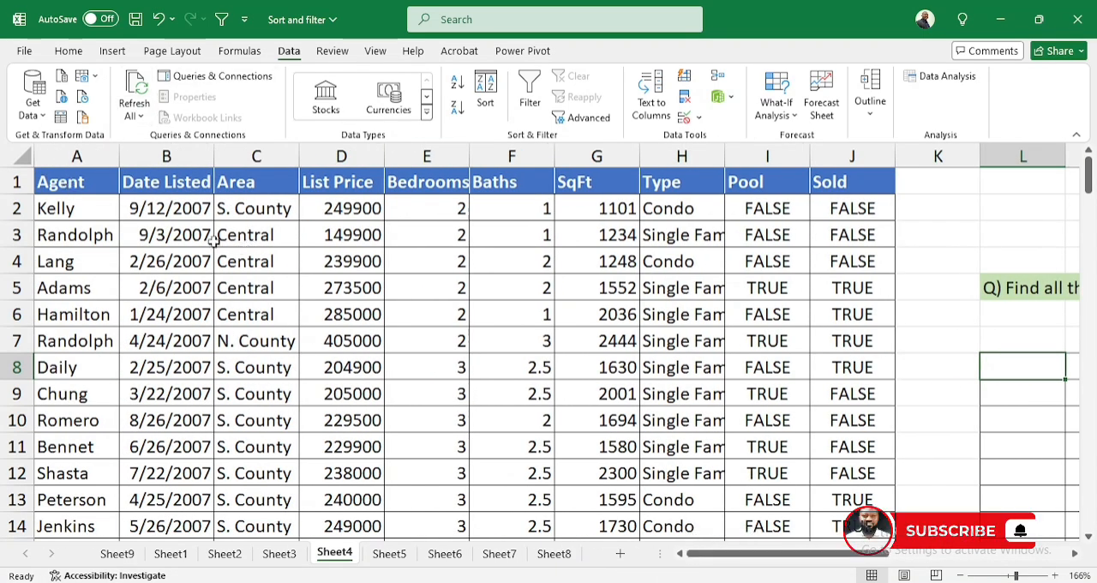
left_click(67, 180)
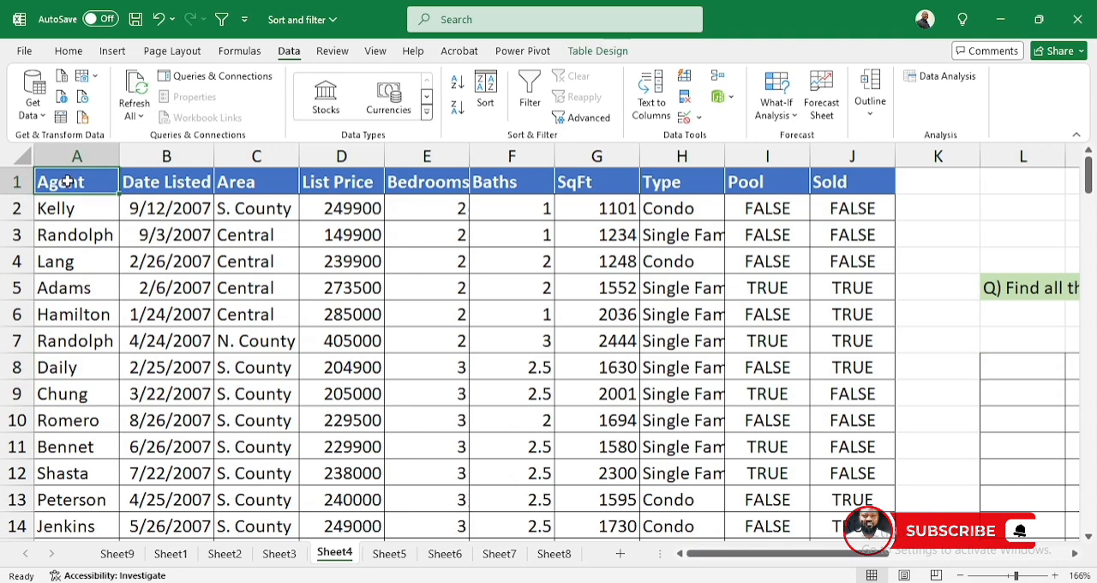
key("ctrl+shift+Right")
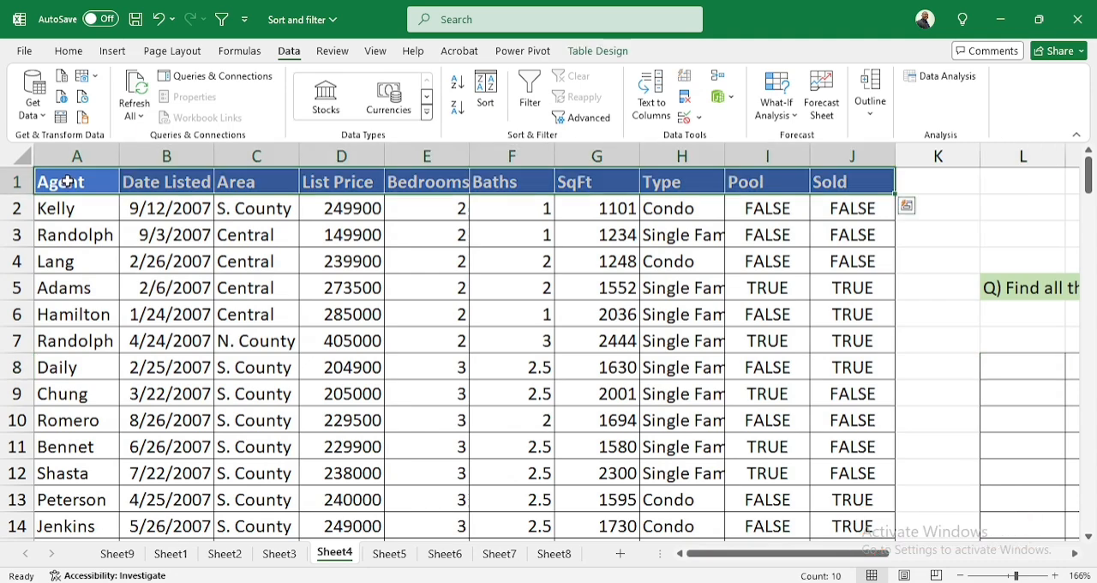
key("ctrl+shift+Down")
key("ctrl+c")
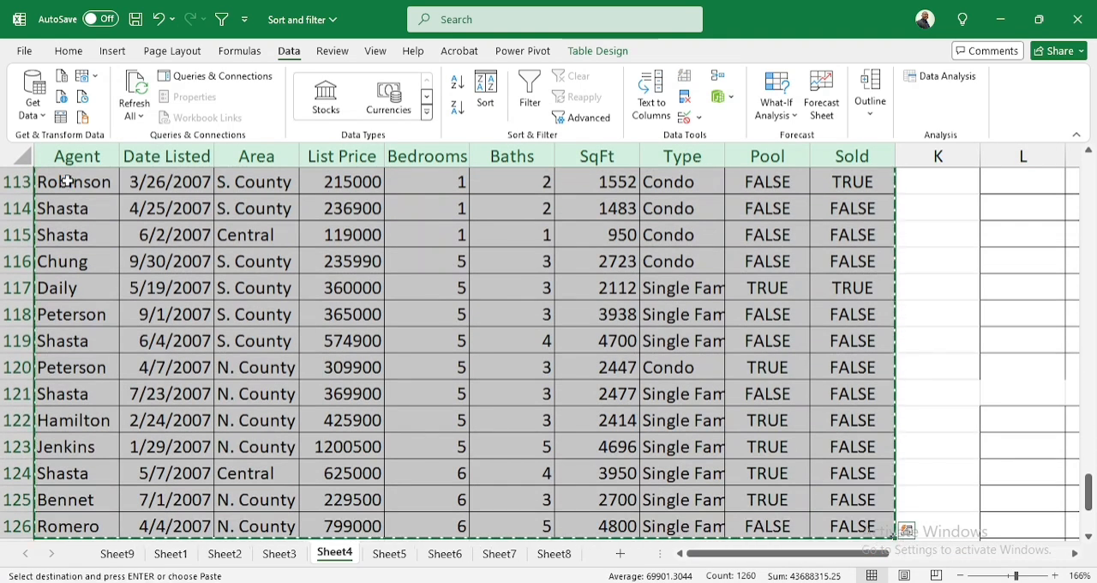
left_click_drag(779, 561, 959, 561)
scroll(443, 311, "up", 10)
scroll(458, 323, "up", 5)
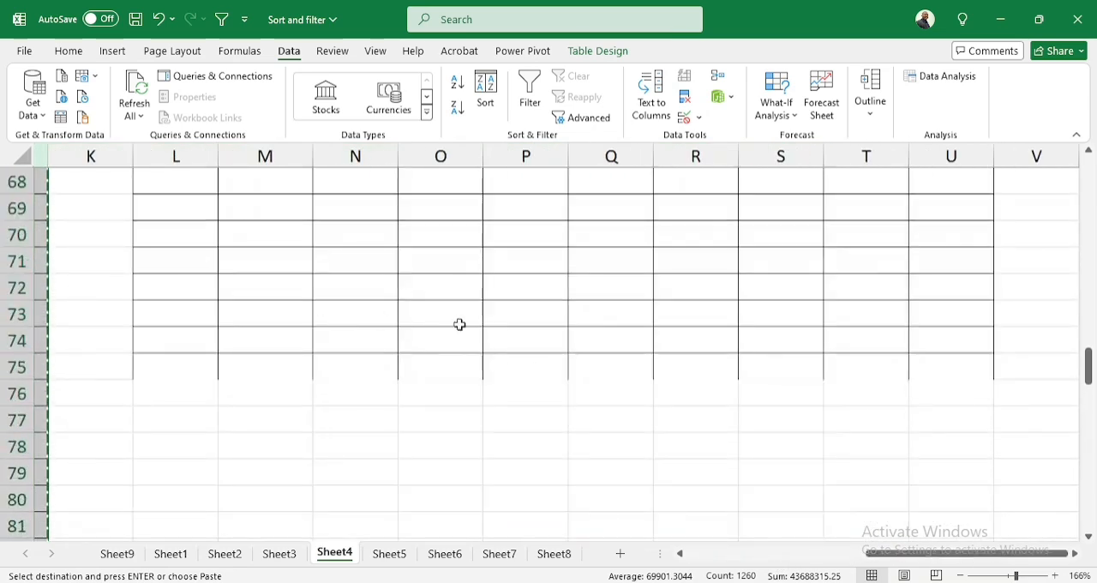
left_click_drag(1089, 364, 1093, 171)
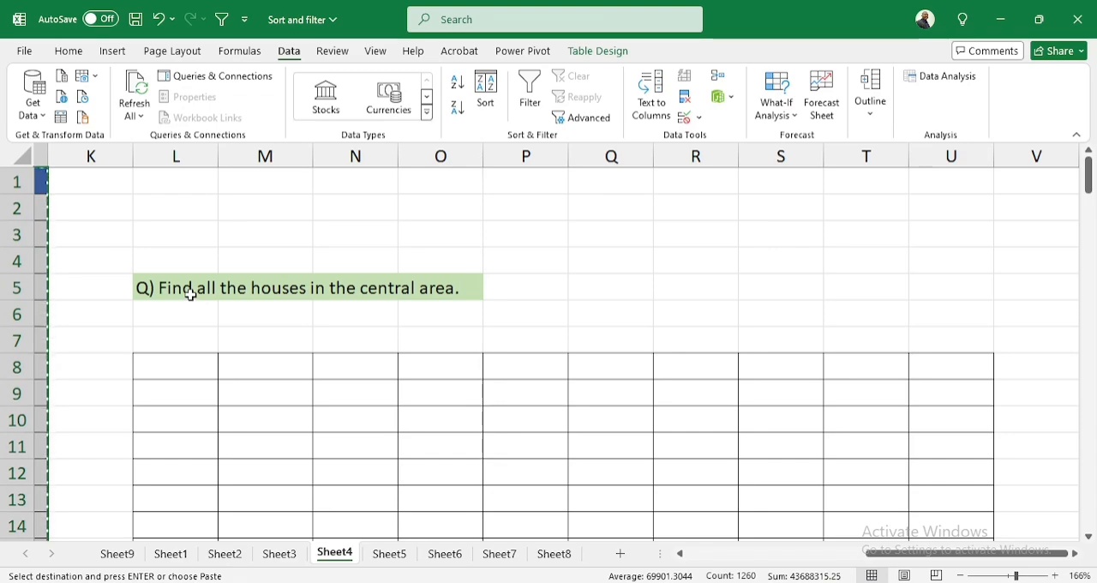
key("Escape")
scroll(266, 295, "left", 5)
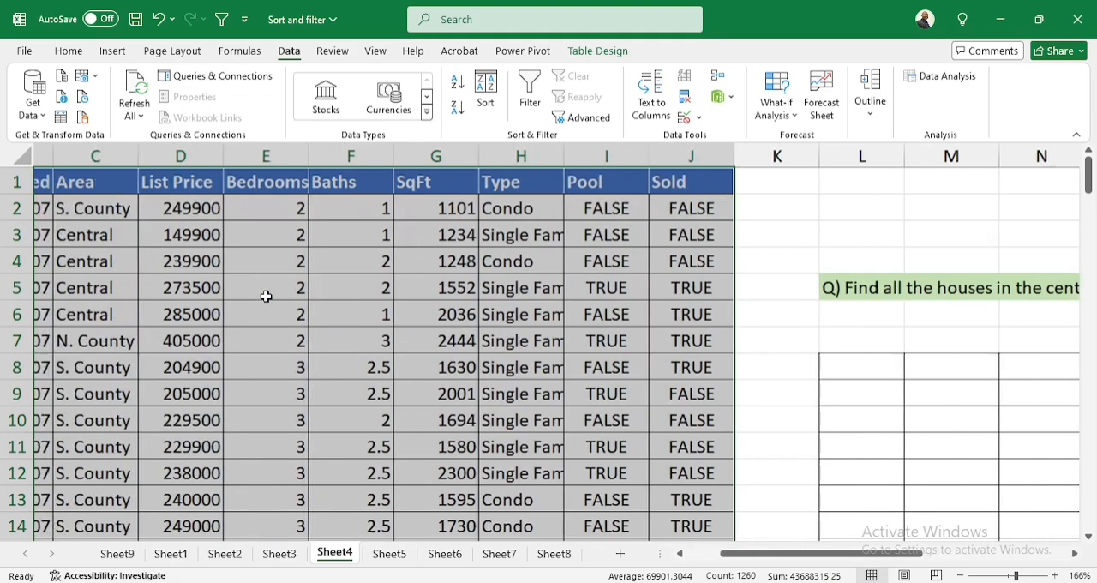
left_click_drag(756, 553, 875, 567)
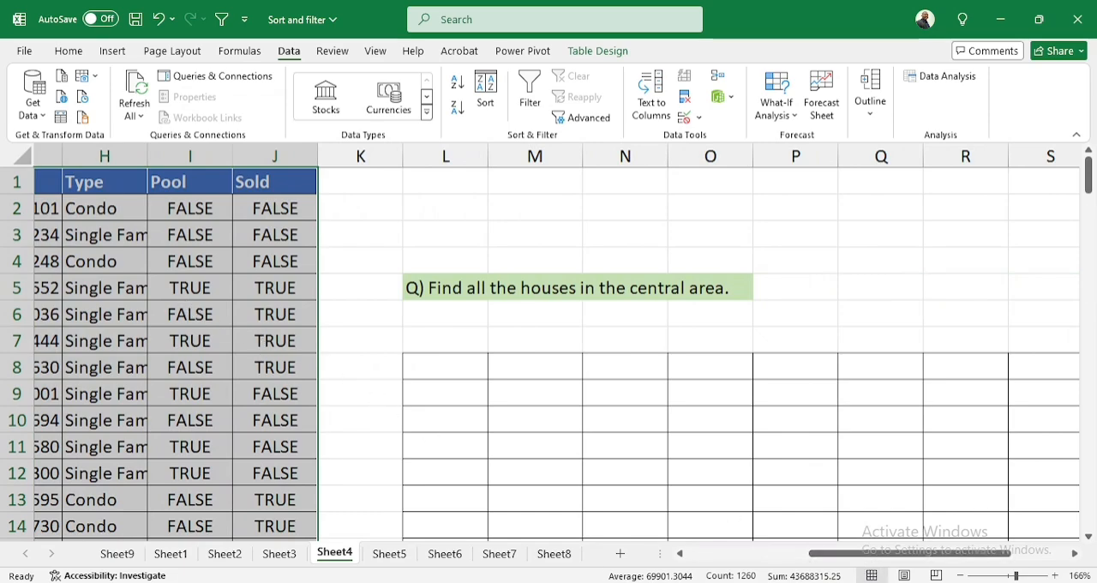
left_click_drag(853, 565, 729, 565)
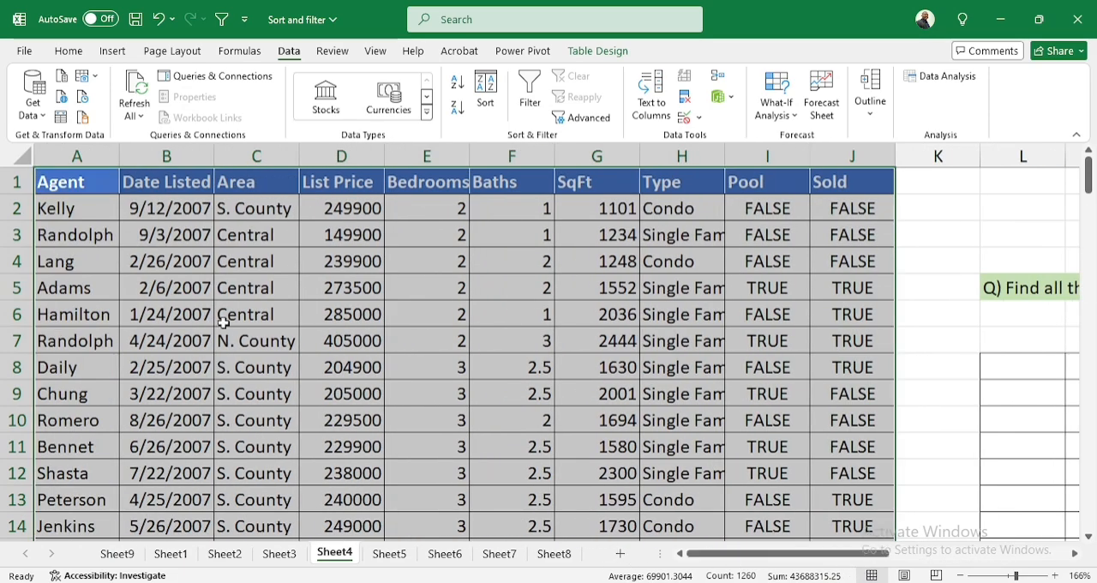
On Sheet4, copy the whole property listings table with its headers, A1:J126
left_click(67, 182)
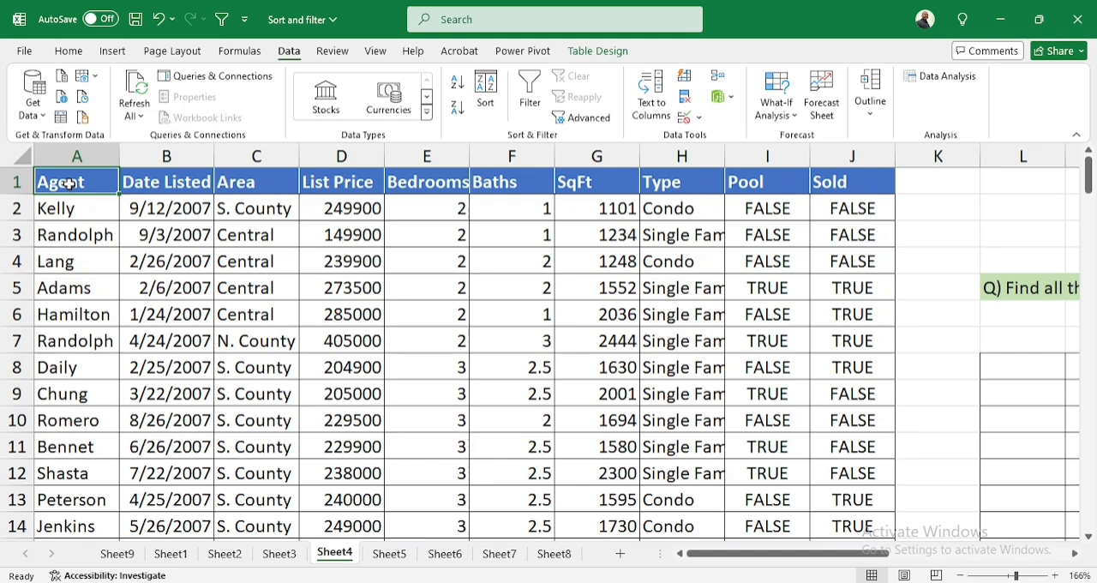
key("ctrl+shift+Right")
key("ctrl+shift+Down")
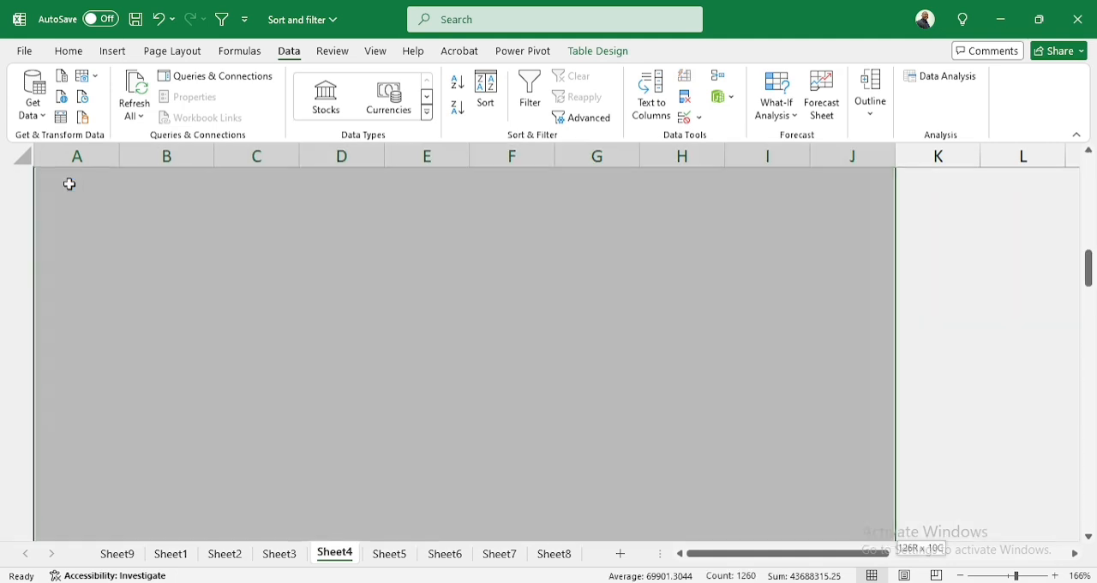
key("ctrl+c")
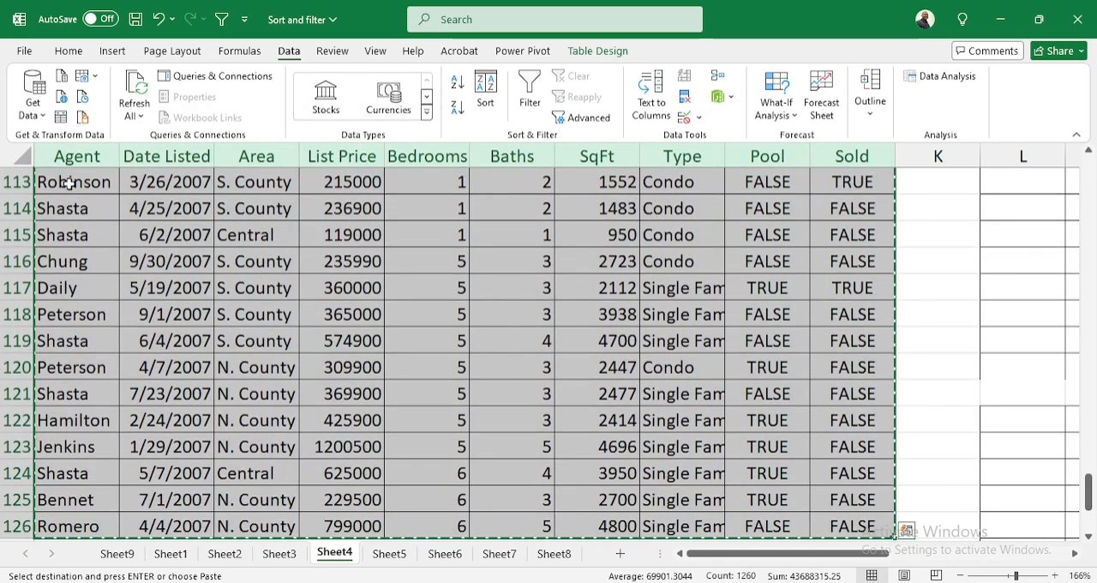
Paste the copied listings into Sheet4's blank answer table, starting at L8
left_click_drag(814, 553, 1032, 572)
scroll(491, 460, "up", 13)
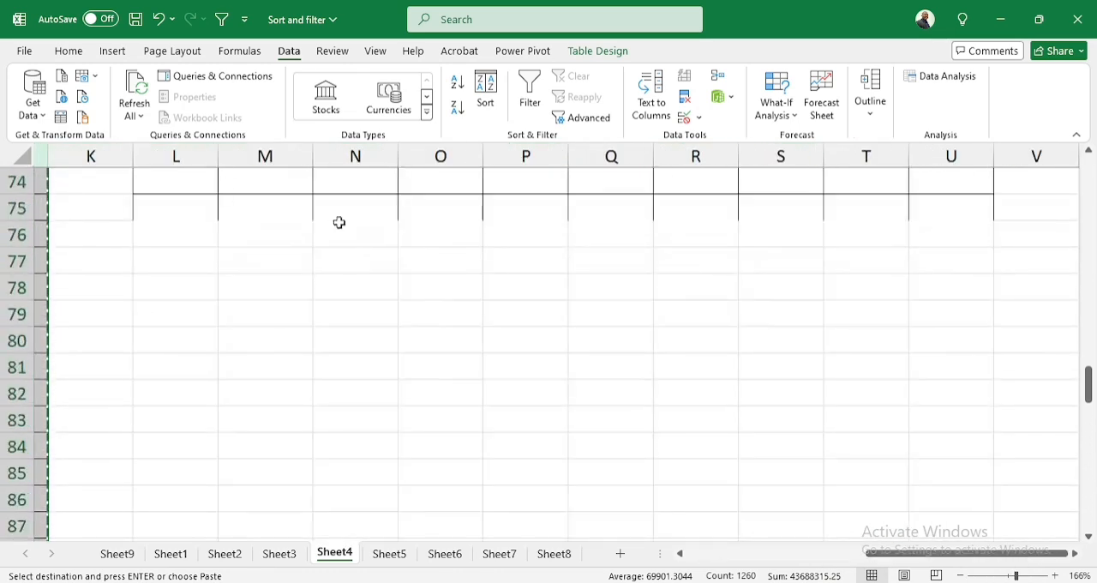
left_click_drag(1088, 372, 1088, 365)
left_click(152, 369)
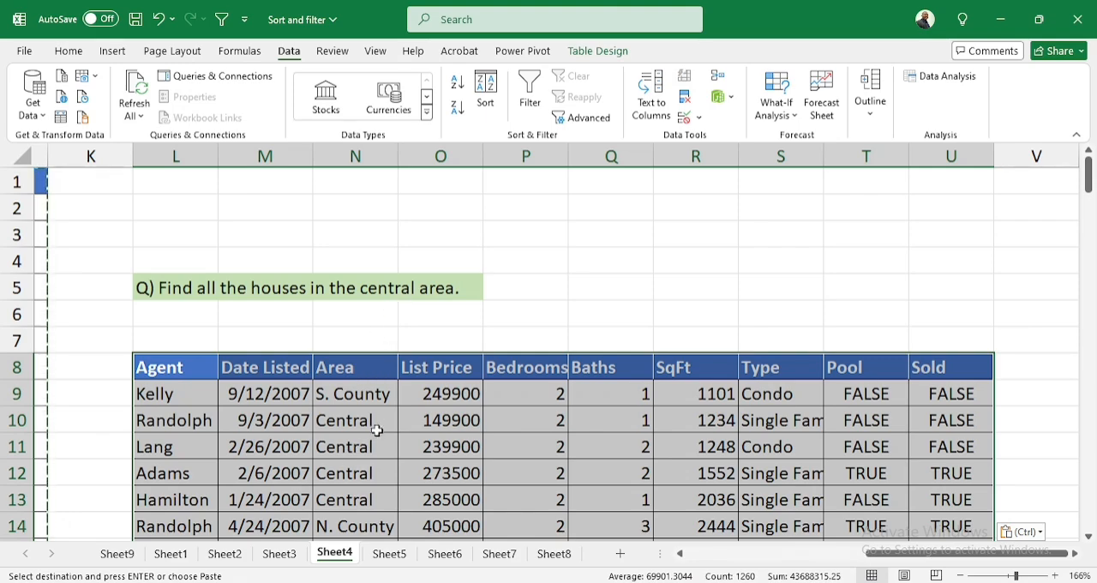
scroll(377, 430, "down", 2)
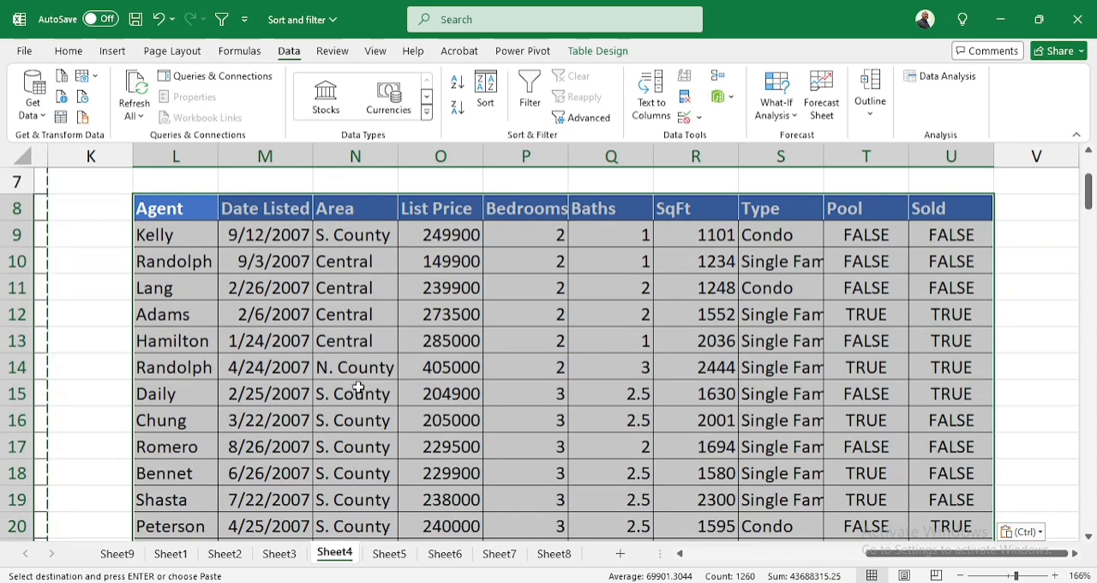
scroll(362, 326, "up", 2)
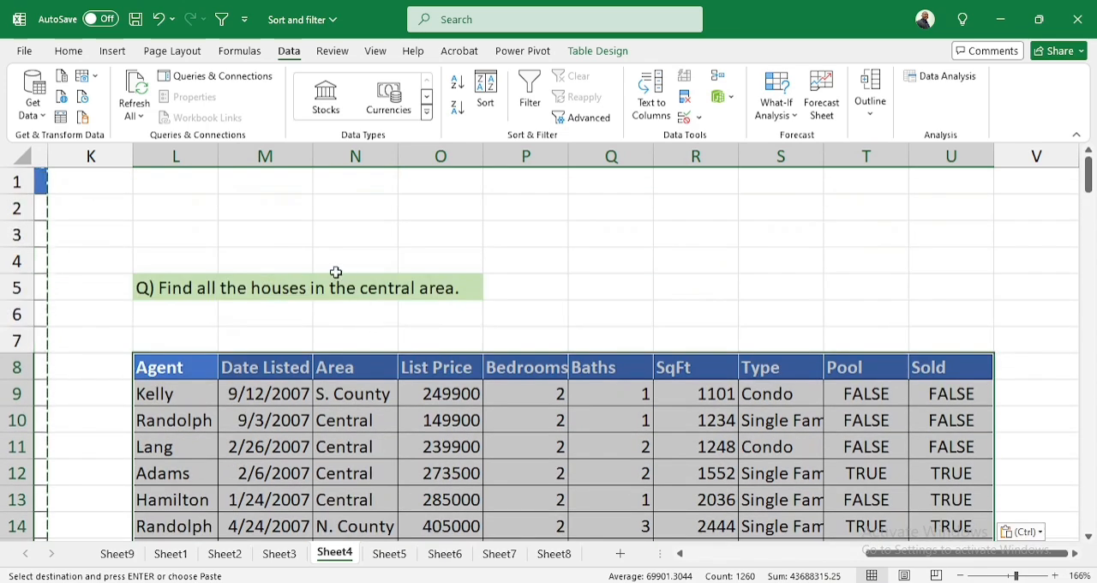
Turn on filtering for the header row L8:U8 of Sheet4's pasted listings table
left_click_drag(195, 370, 951, 394)
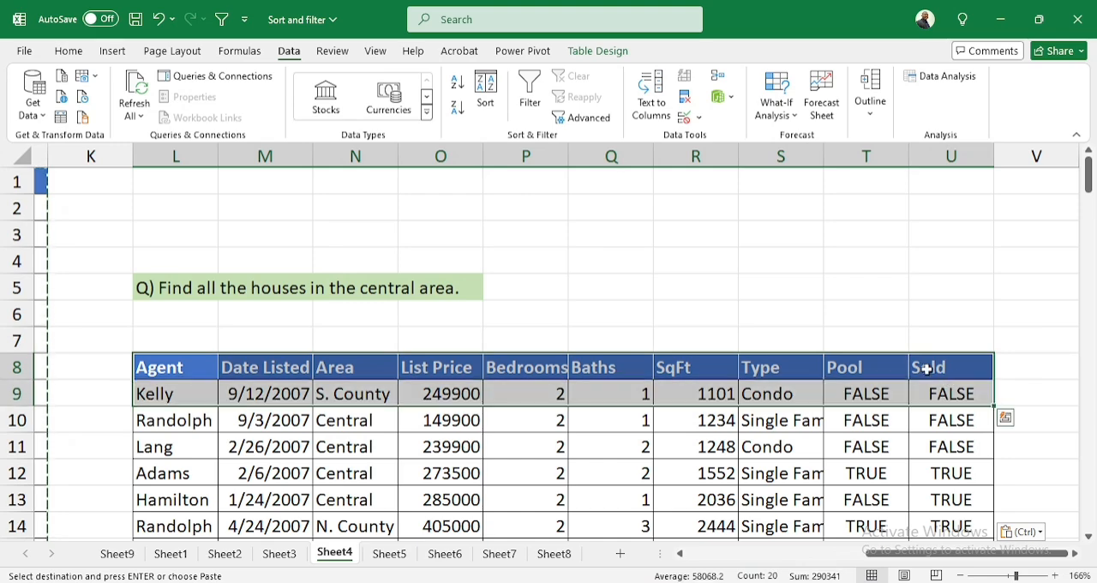
left_click(176, 369)
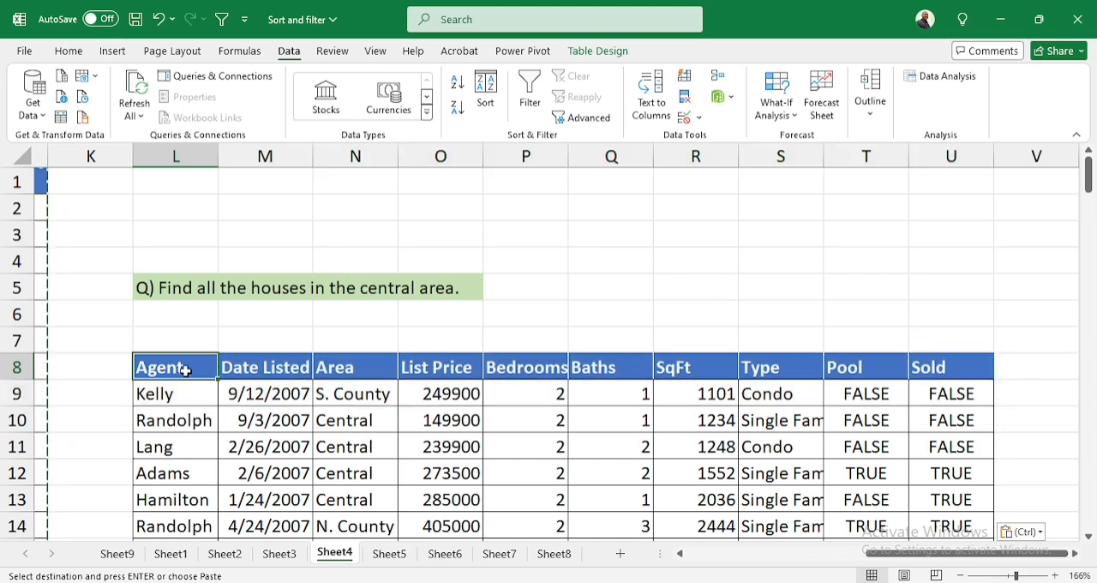
left_click_drag(183, 367, 969, 371)
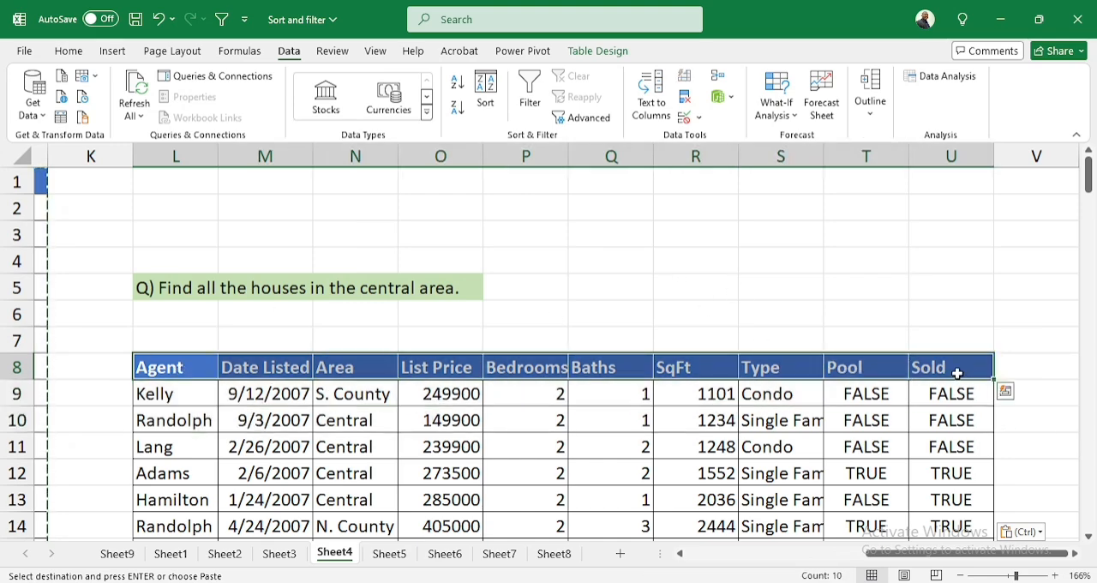
left_click(530, 96)
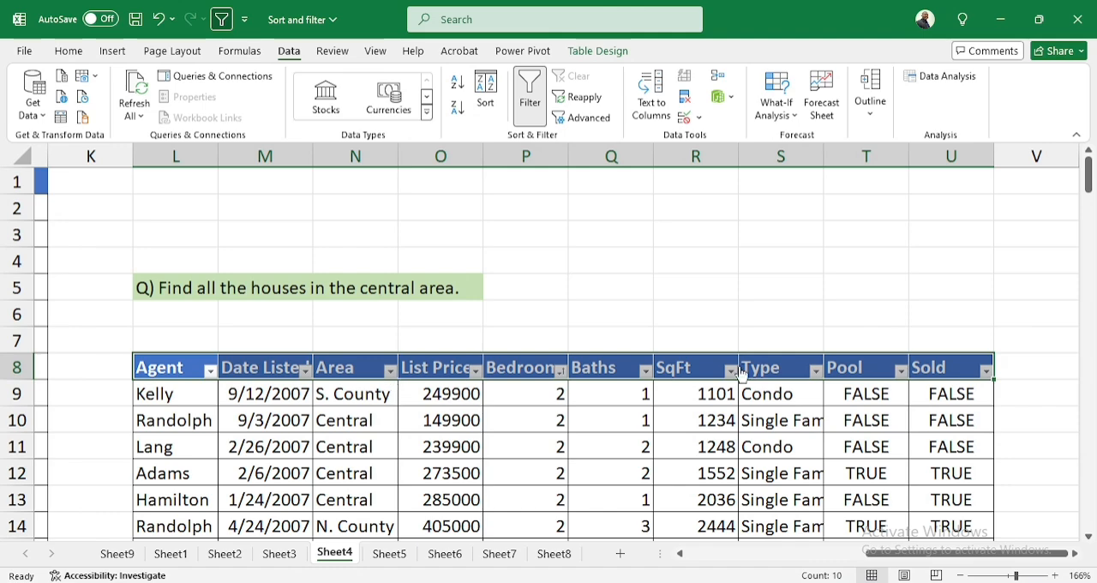
Filter the Area column of Sheet4's answer table to show only Central, and look through the filtered rows
left_click(390, 371)
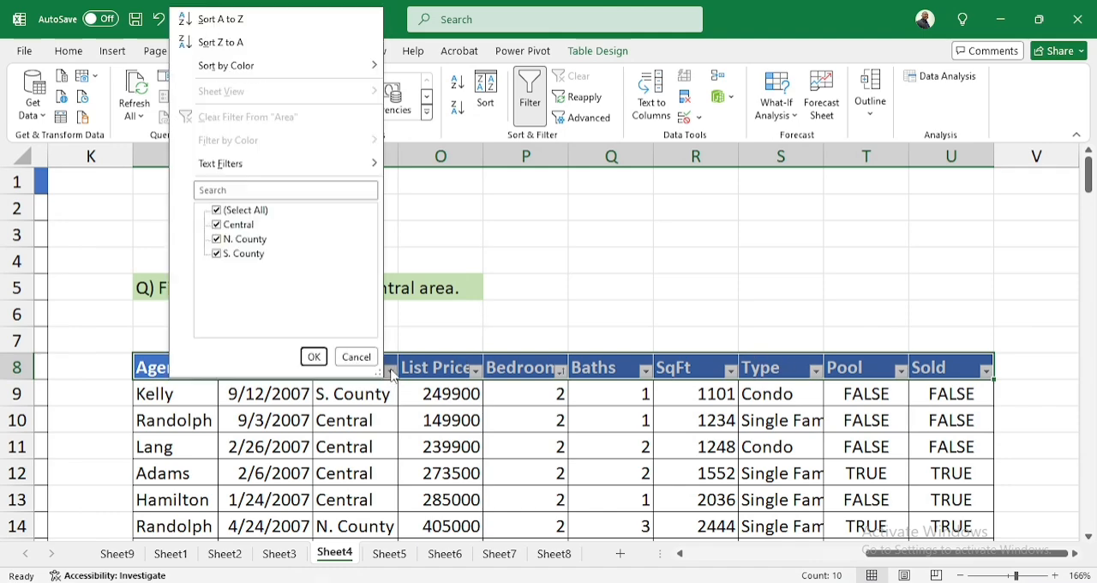
left_click(217, 210)
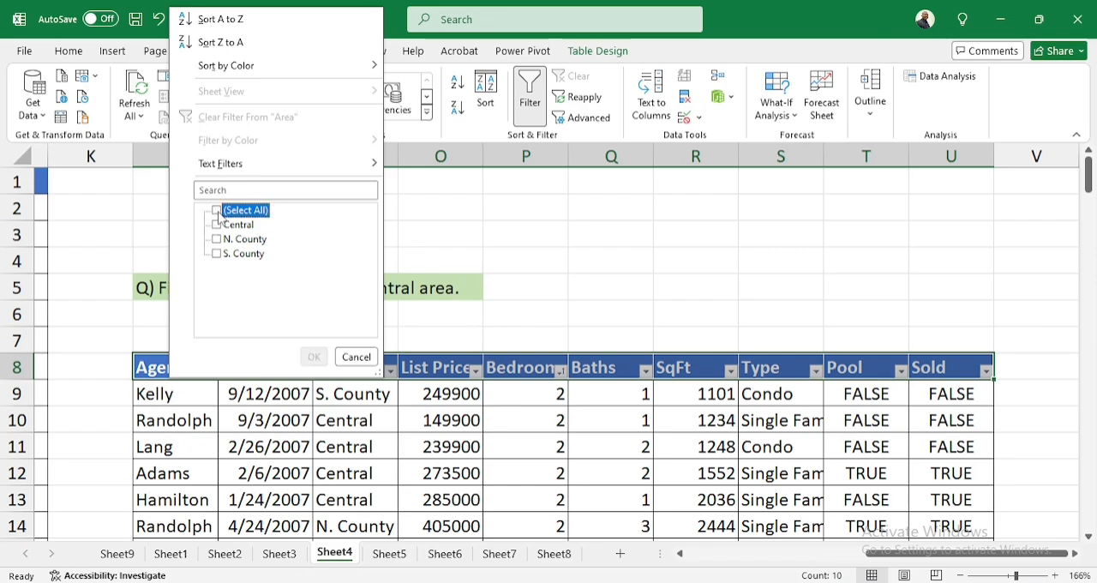
left_click(216, 225)
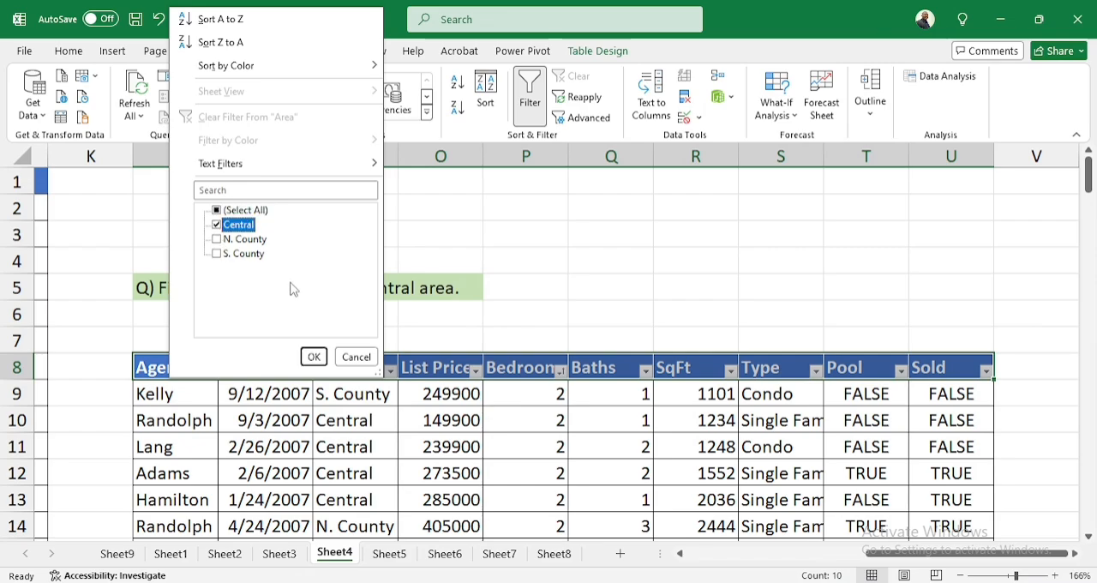
left_click(314, 357)
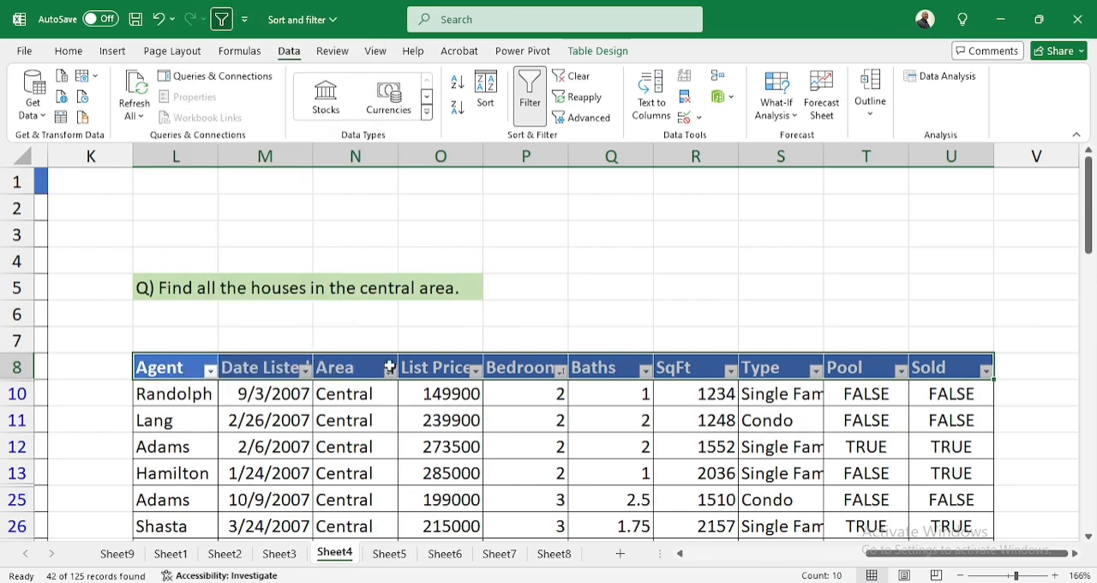
scroll(398, 433, "down", 5)
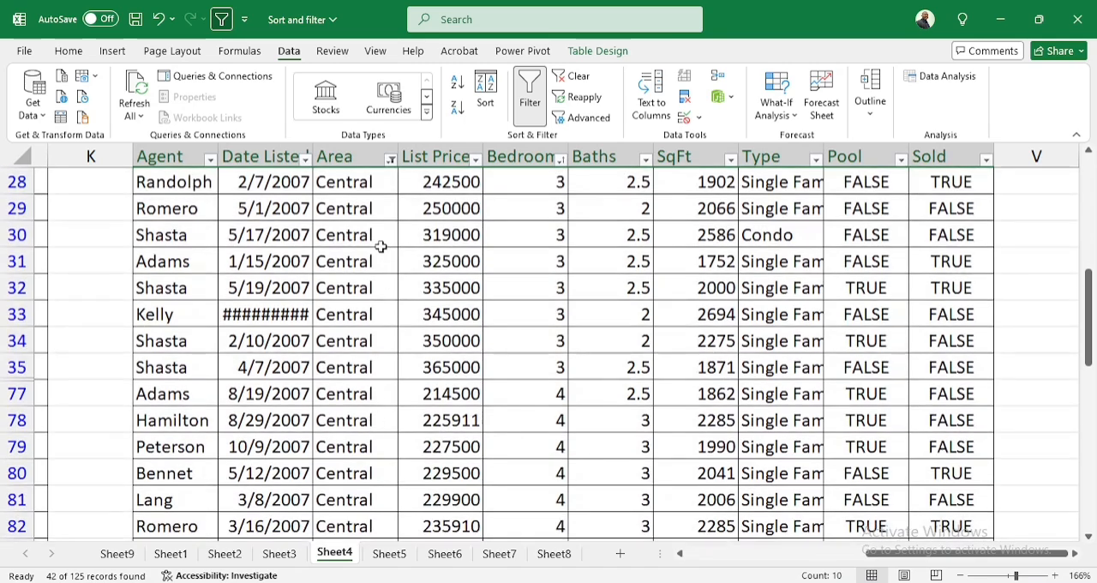
scroll(347, 339, "up", 3)
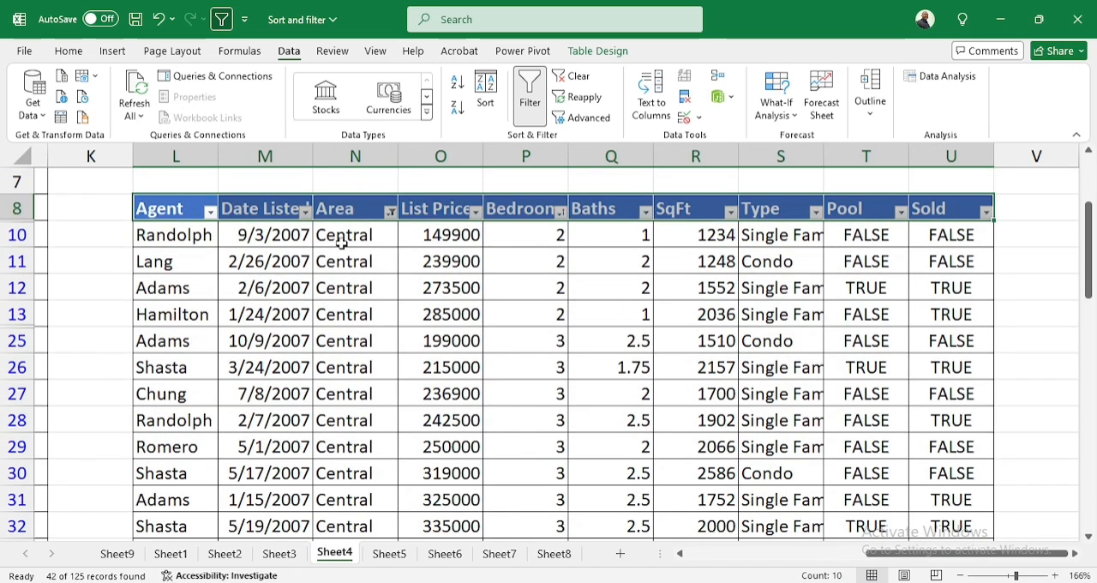
scroll(342, 244, "up", 1)
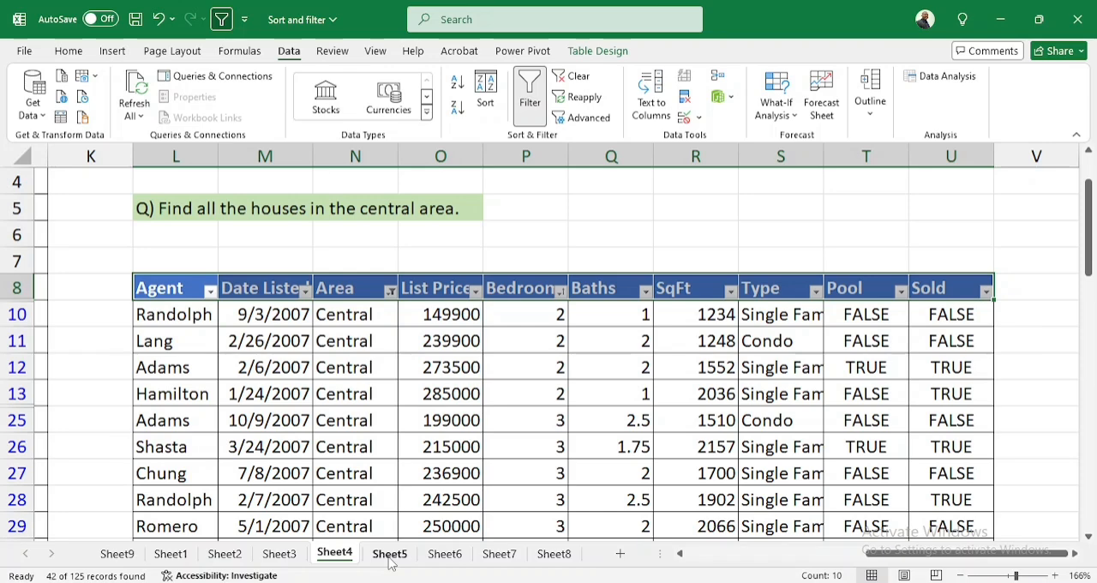
On Sheet5, fill the first criteria row with Central under Area in O2 and TRUE under Pool in U2
left_click(390, 553)
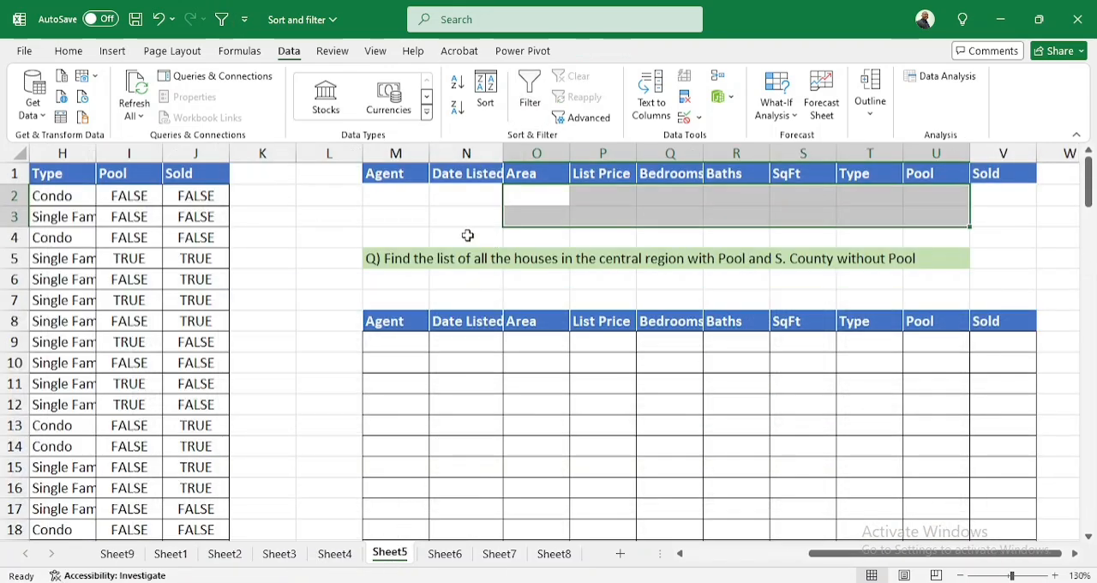
left_click(467, 235)
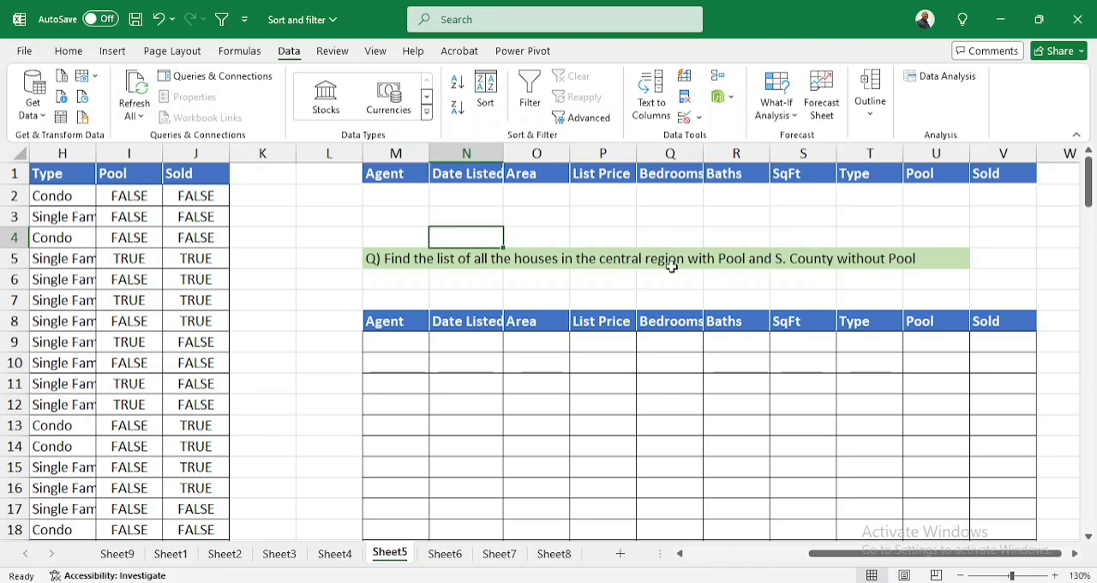
left_click(548, 194)
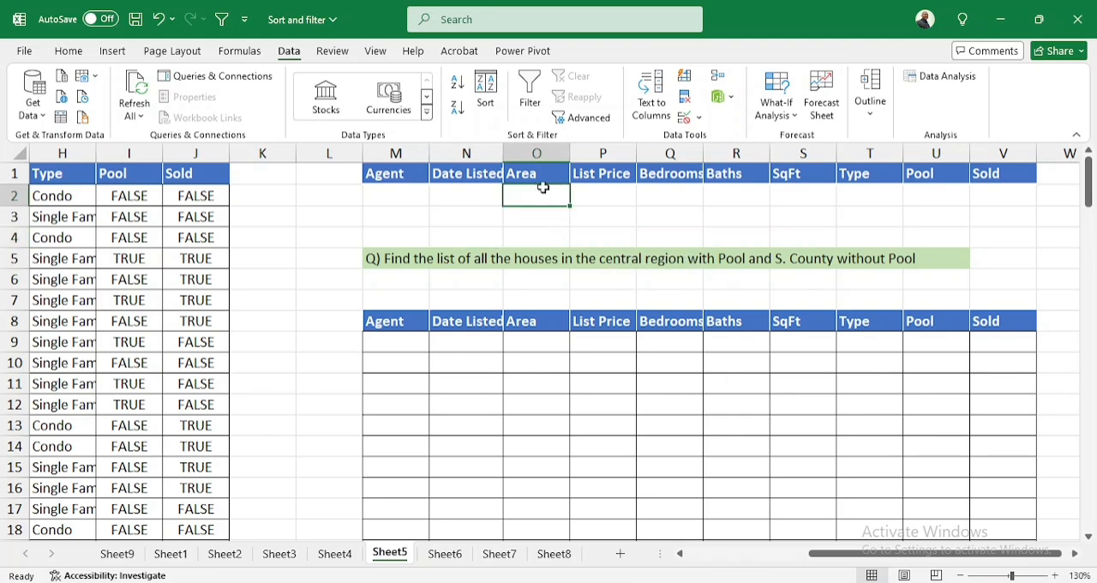
type("C")
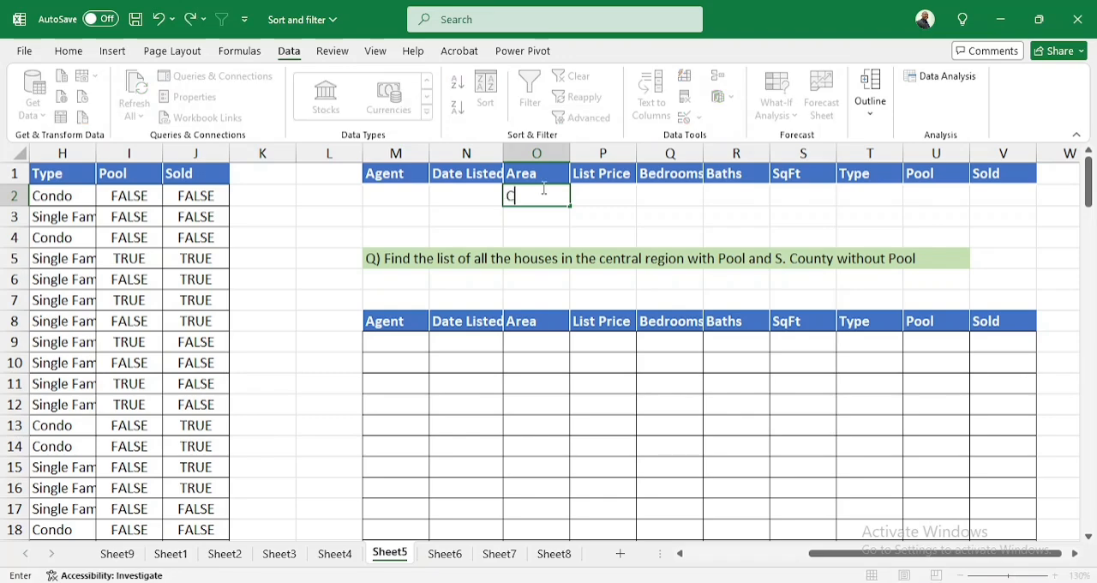
type("entral")
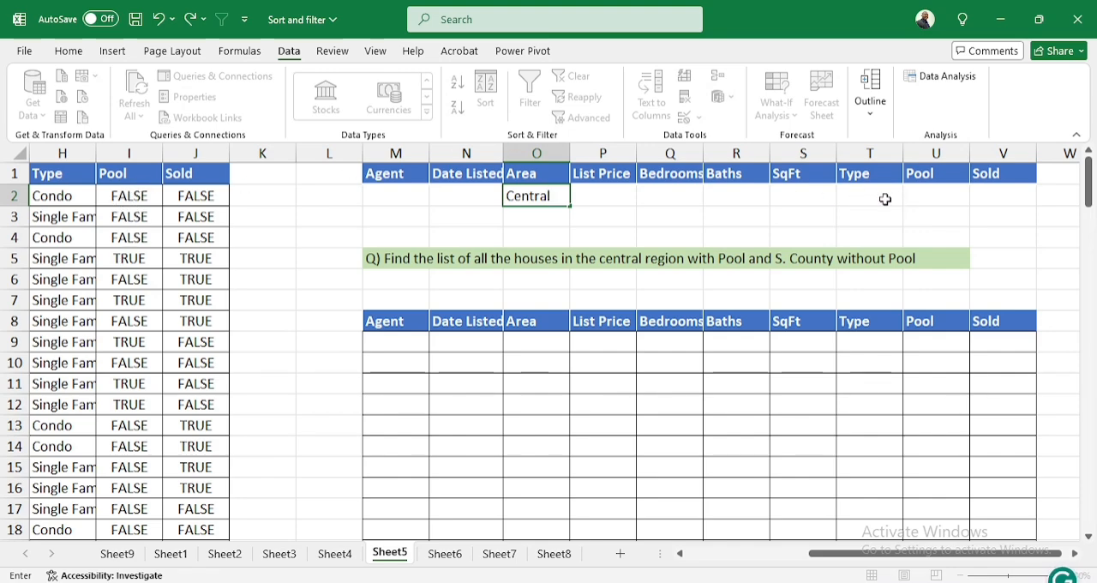
left_click(933, 195)
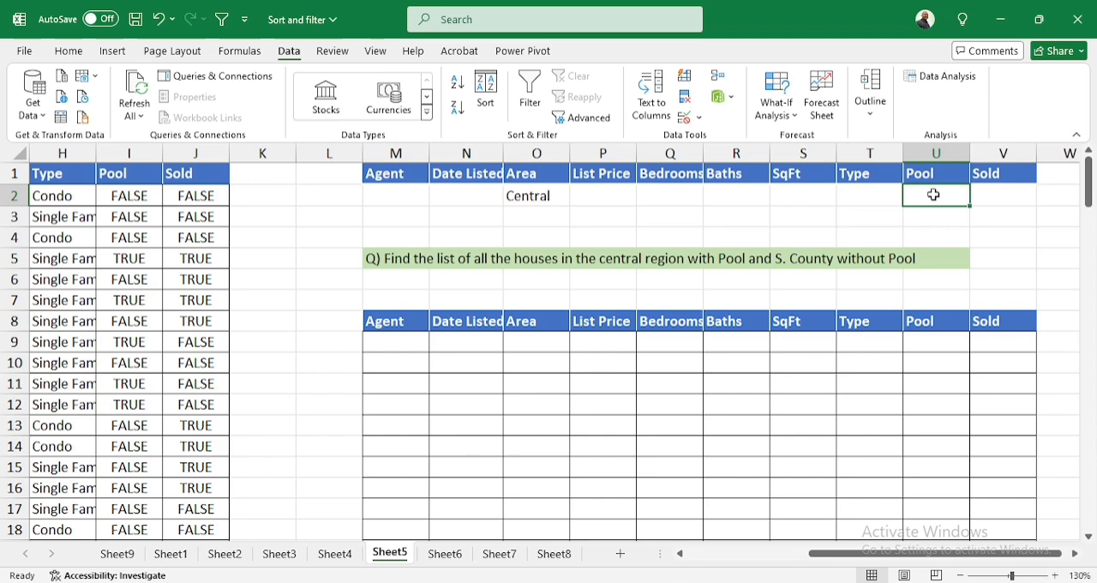
type("TRUE")
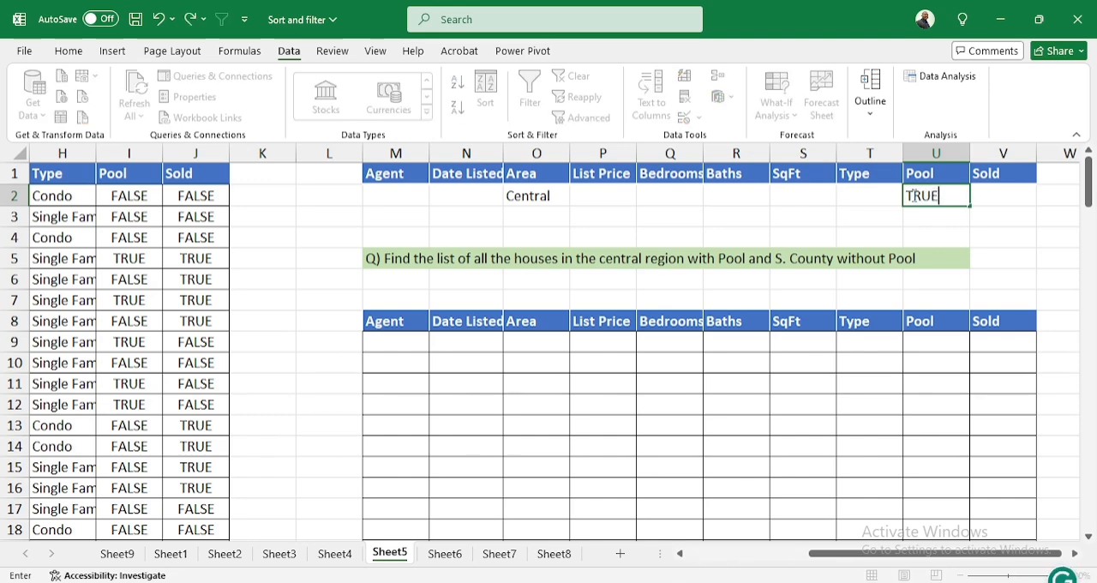
Fill the second criteria row with S. County under Area in O3 and FALSE under Pool in U3
left_click(561, 219)
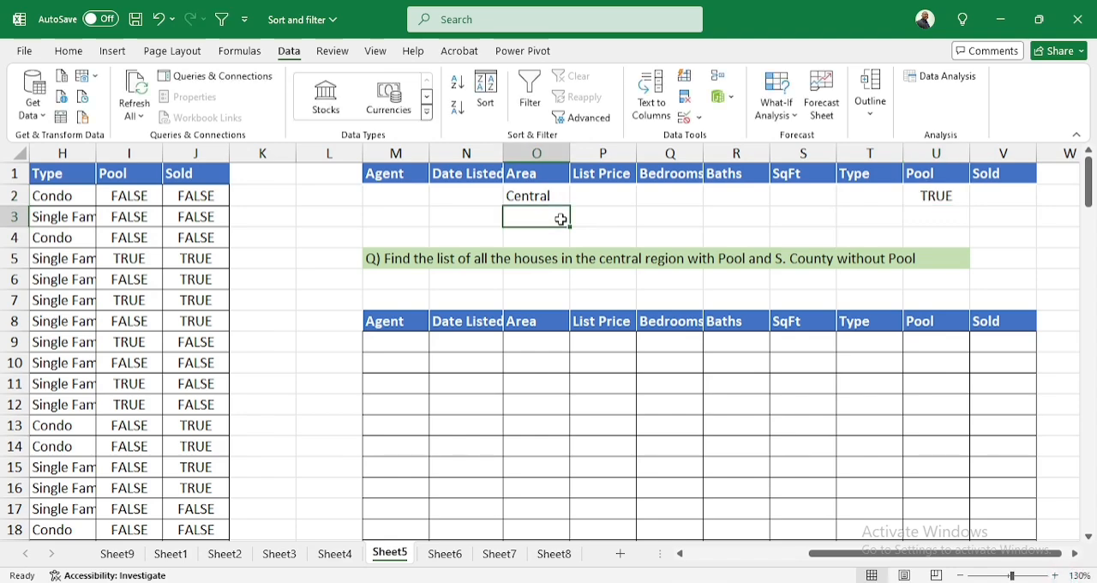
type("S. ")
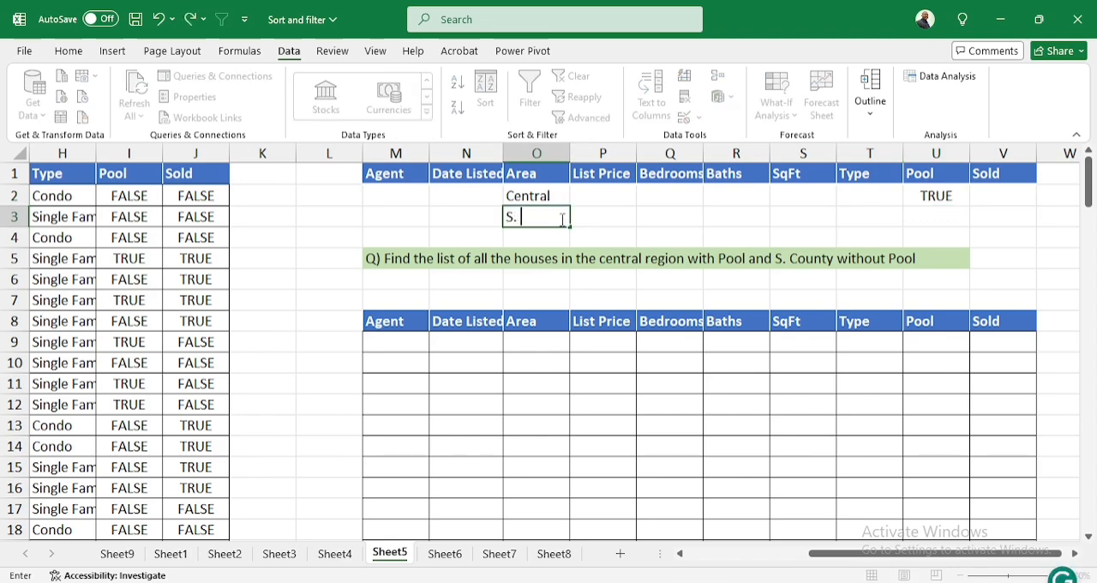
type("County")
left_click(939, 217)
type("F")
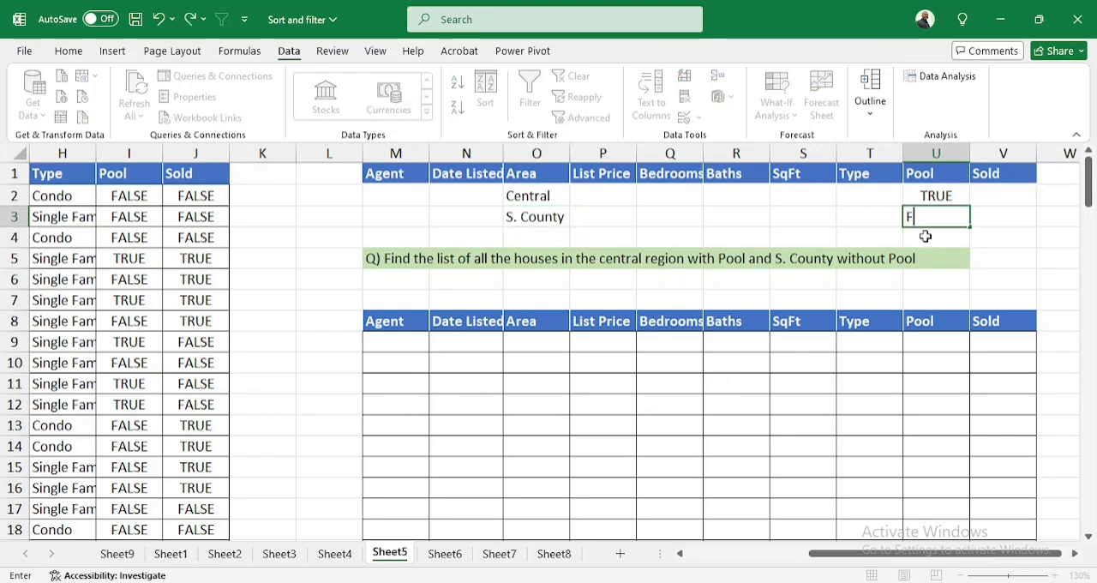
type("ALSE")
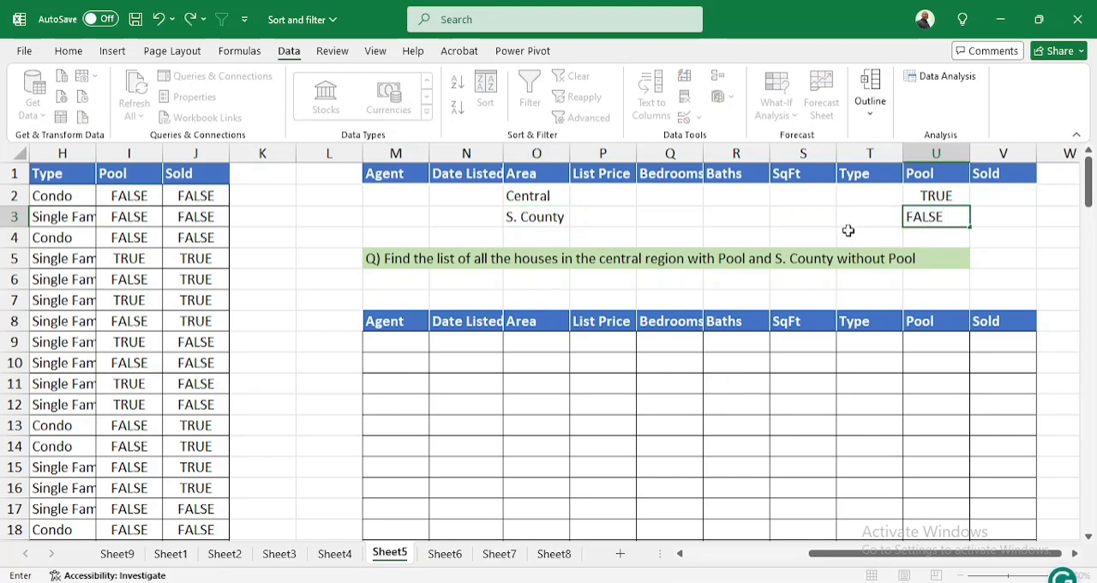
left_click(822, 276)
Start an Advanced Filter on Sheet5 and set it to copy the results to another location
left_click(435, 196)
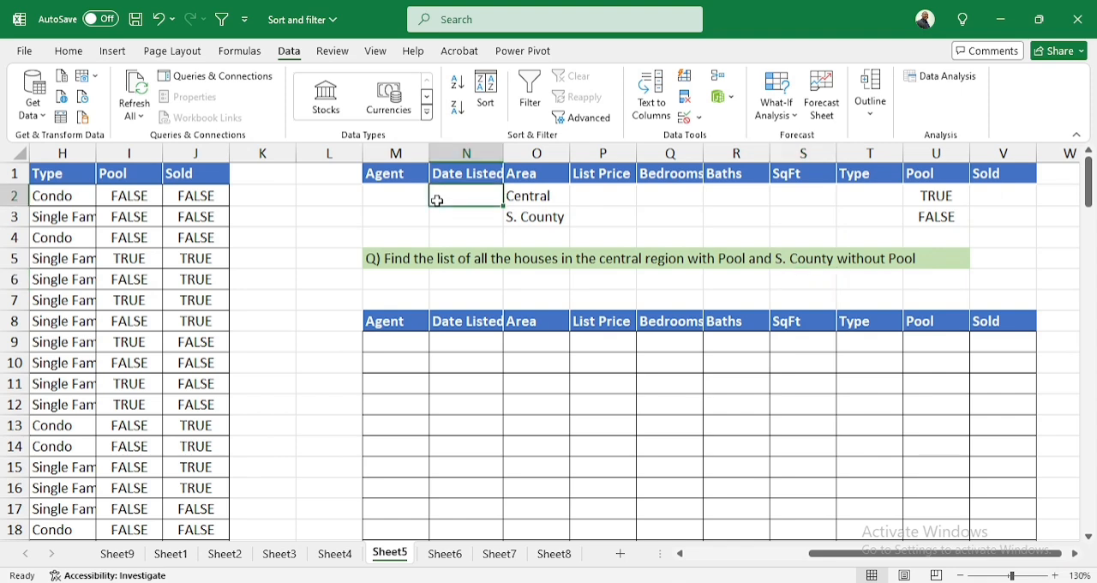
left_click(393, 195)
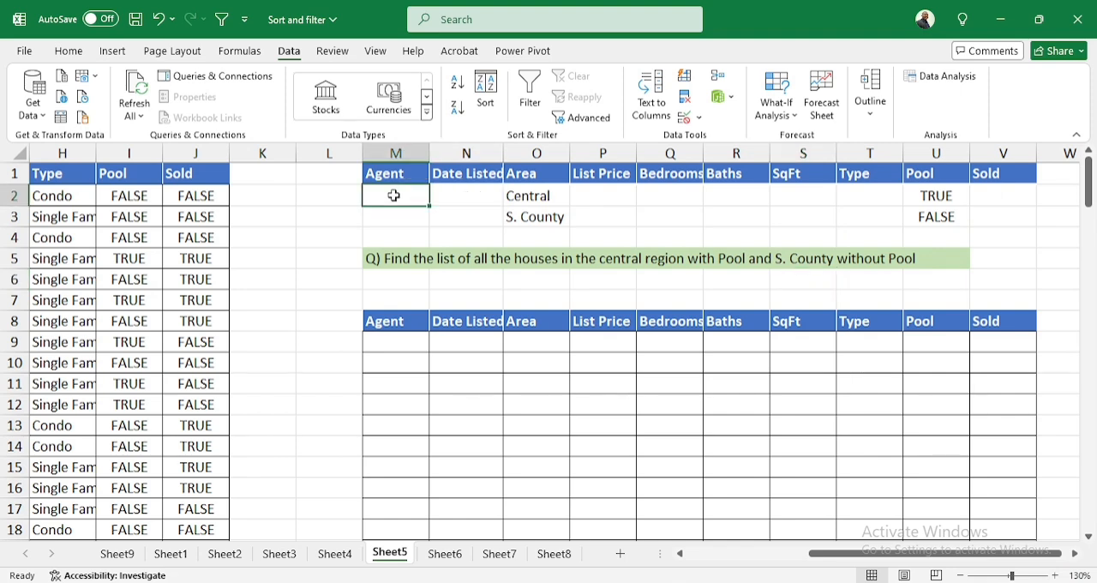
left_click(585, 120)
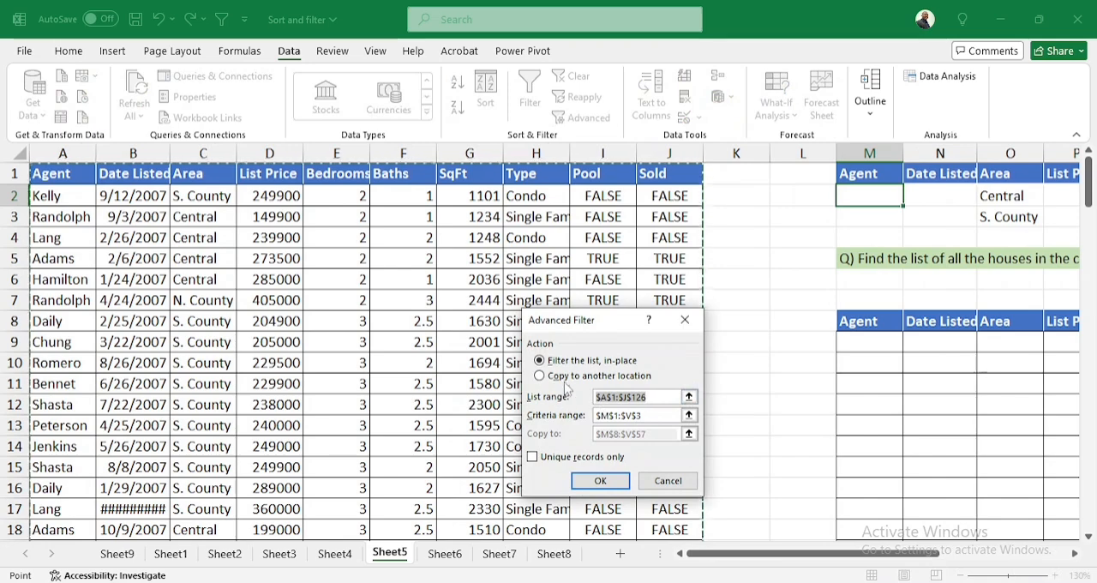
left_click_drag(587, 323, 557, 202)
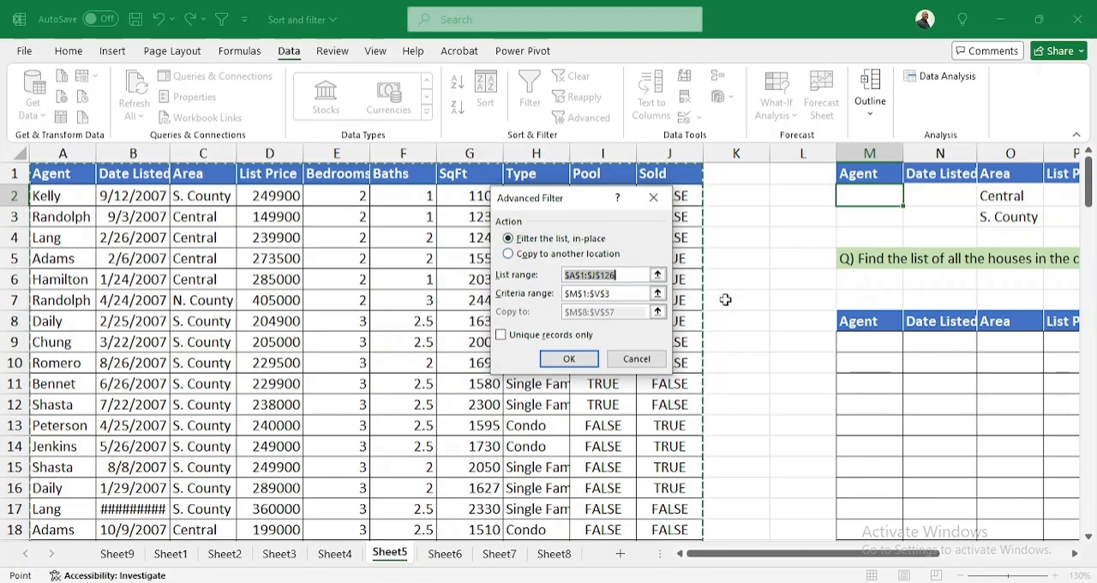
left_click(517, 255)
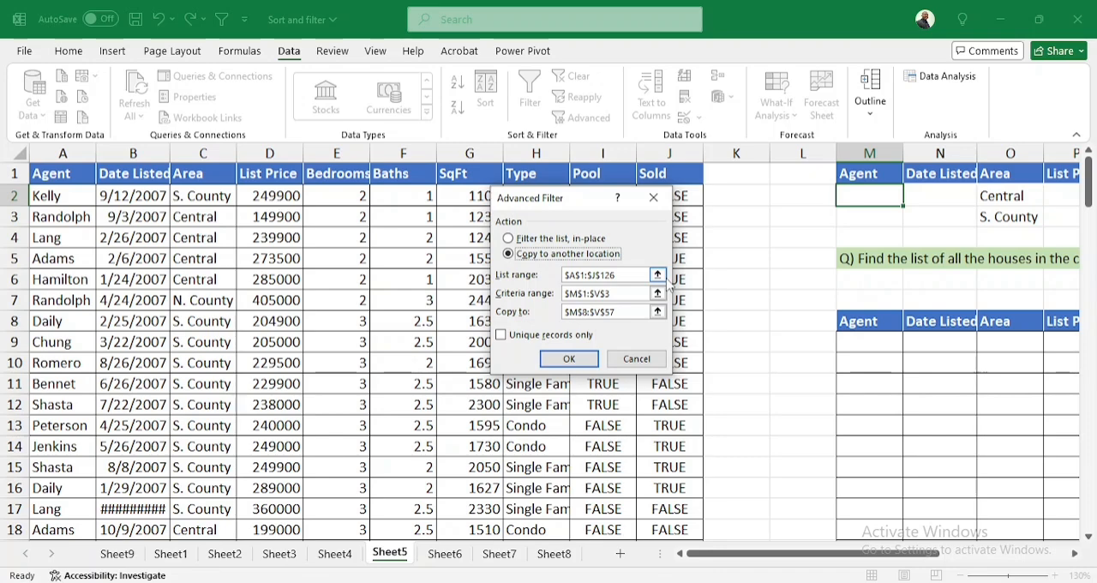
Set the Advanced Filter's list range to the whole source listings table with headers, A1:J126
left_click(657, 275)
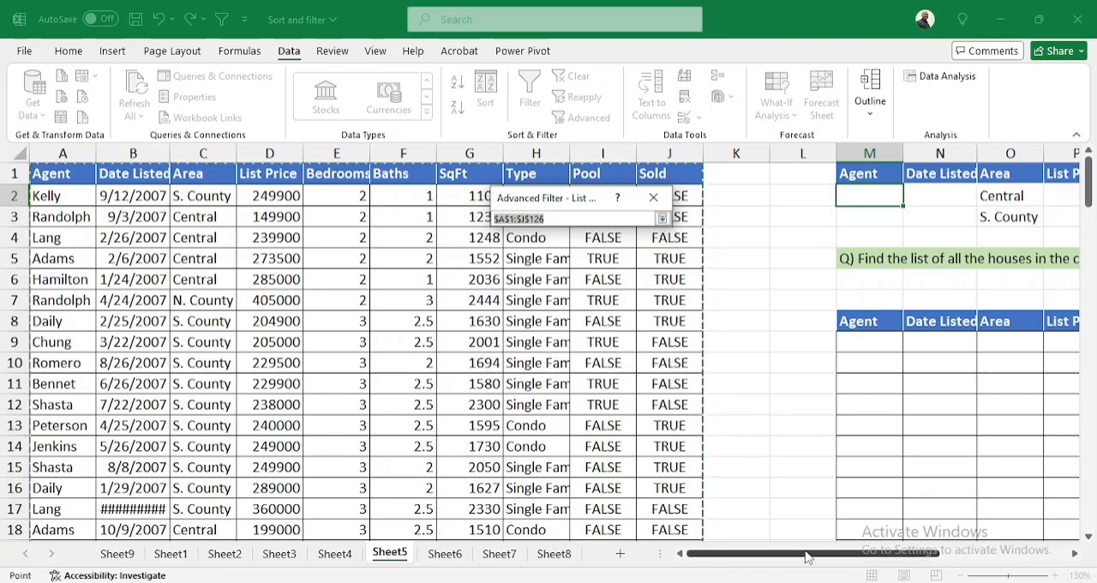
left_click_drag(808, 555, 702, 546)
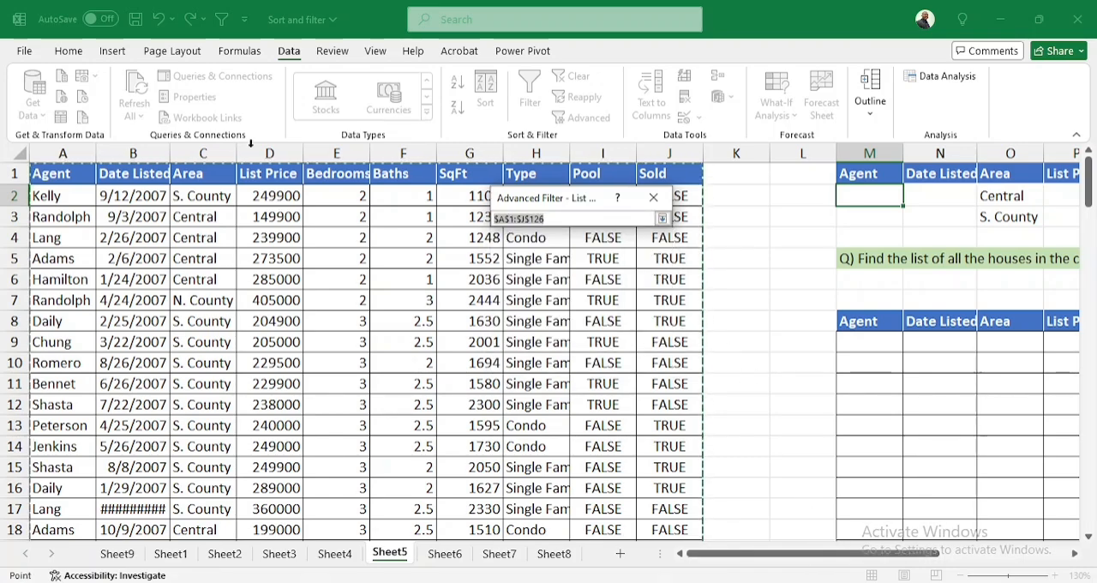
left_click(59, 175)
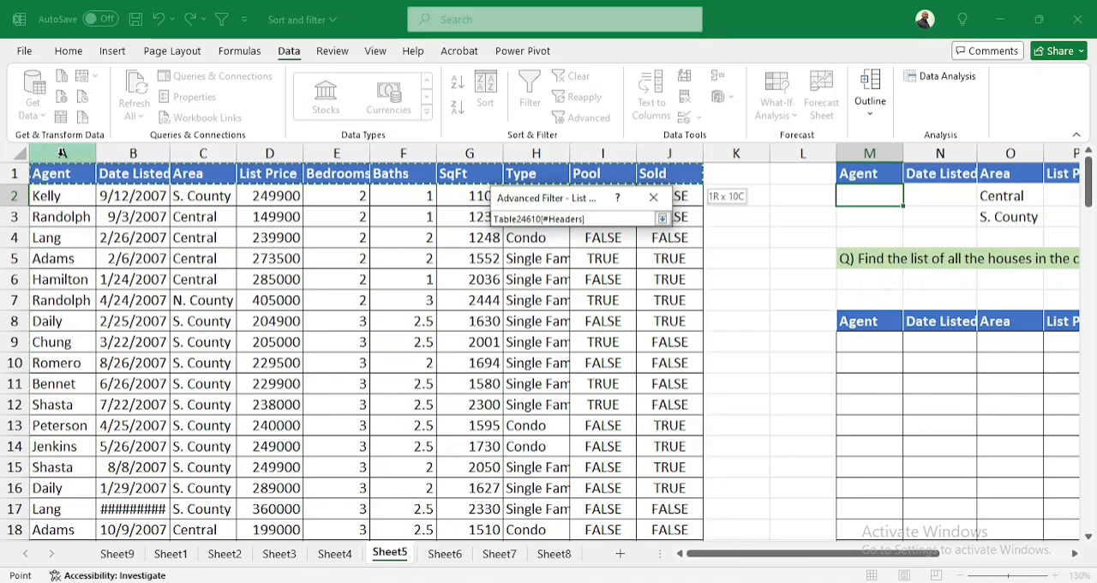
key("ctrl+shift+End")
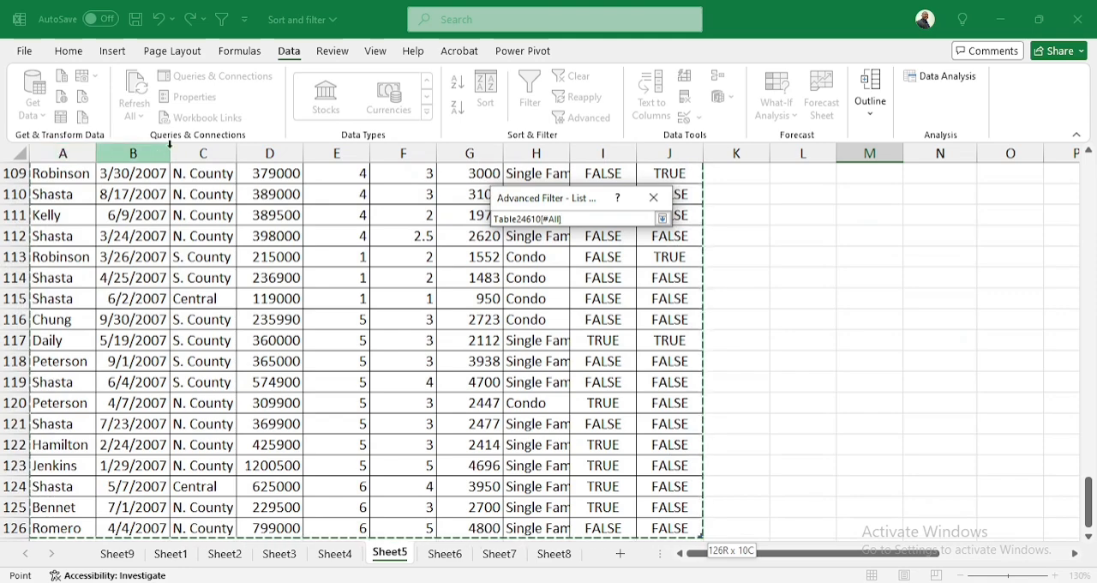
left_click(661, 219)
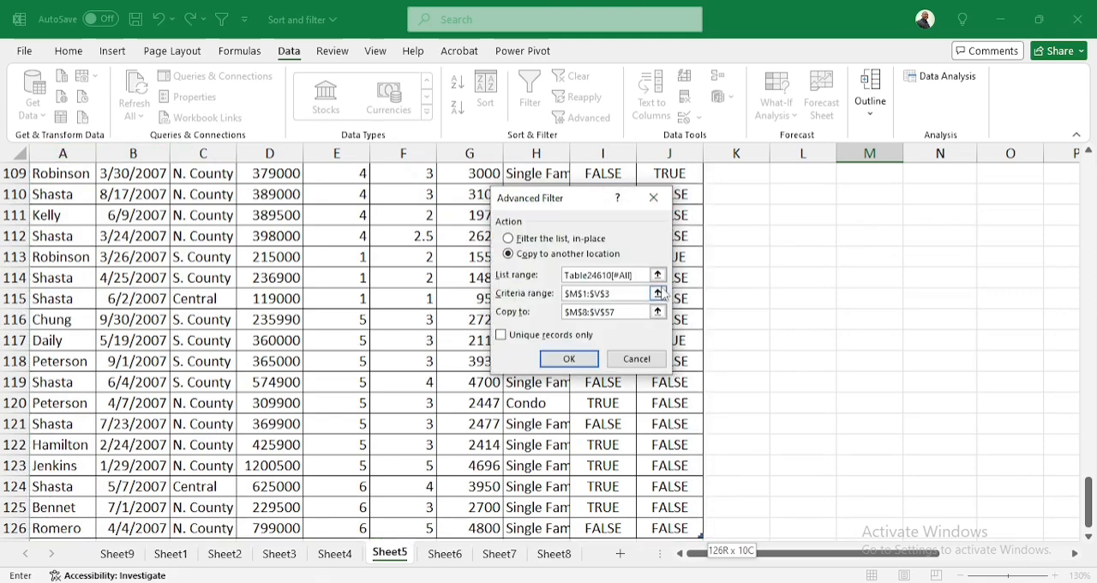
Set the Advanced Filter's criteria range on Sheet5 to the criteria headers and both criteria rows, M1:V3
left_click(657, 293)
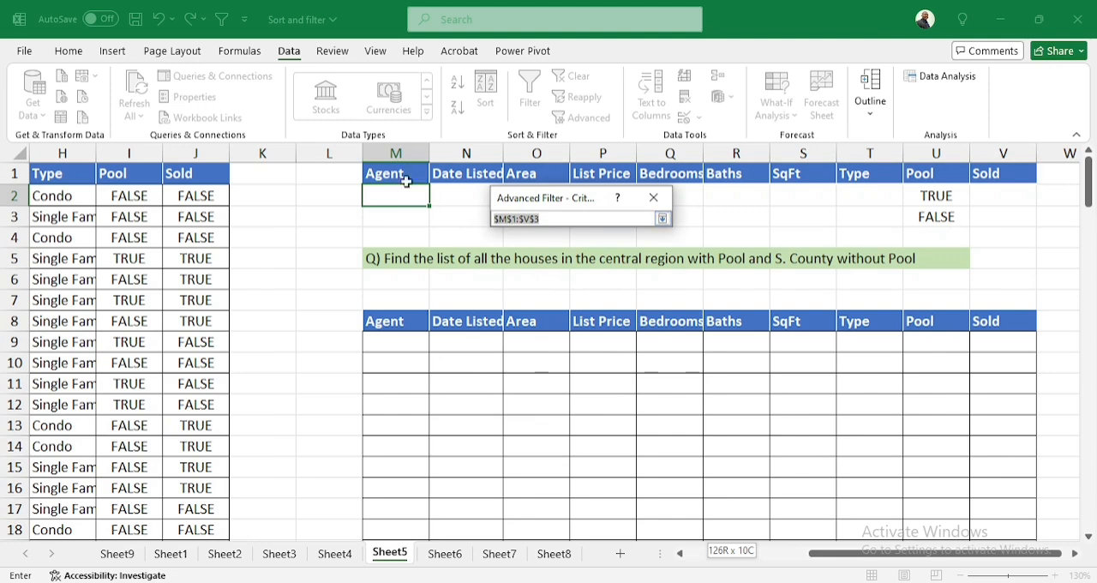
left_click_drag(397, 171, 1011, 216)
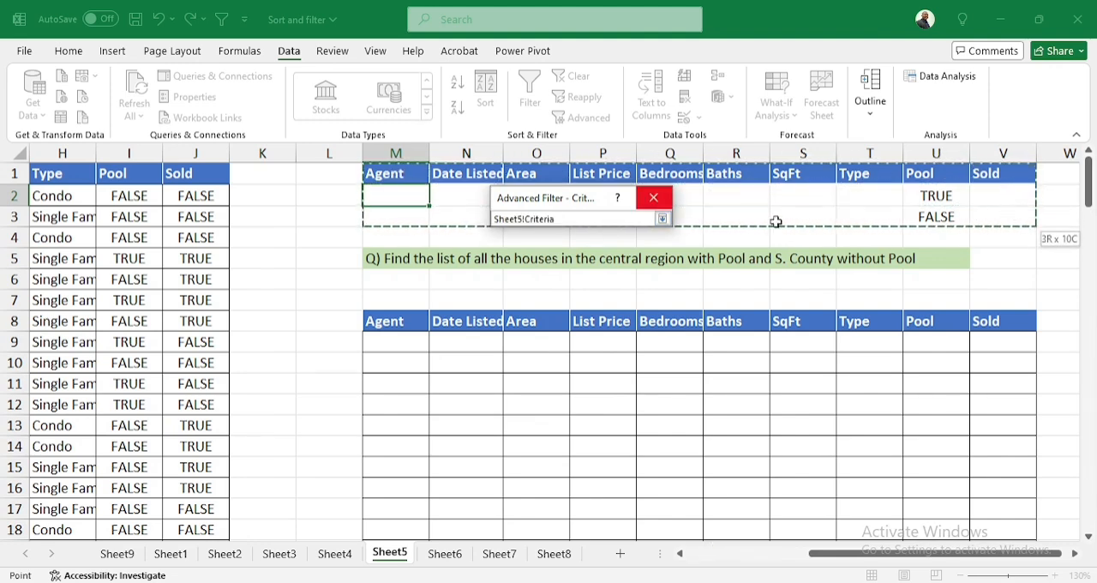
left_click(661, 218)
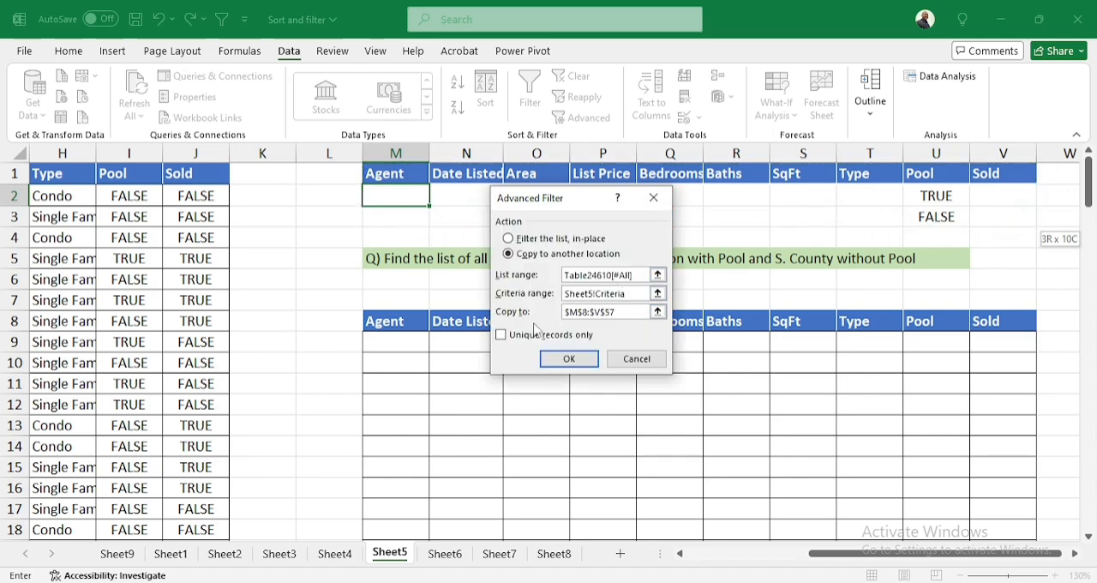
Set the copy destination to the answer table's header row M8:V8 and run the Advanced Filter
left_click(657, 312)
left_click_drag(393, 177, 1003, 171)
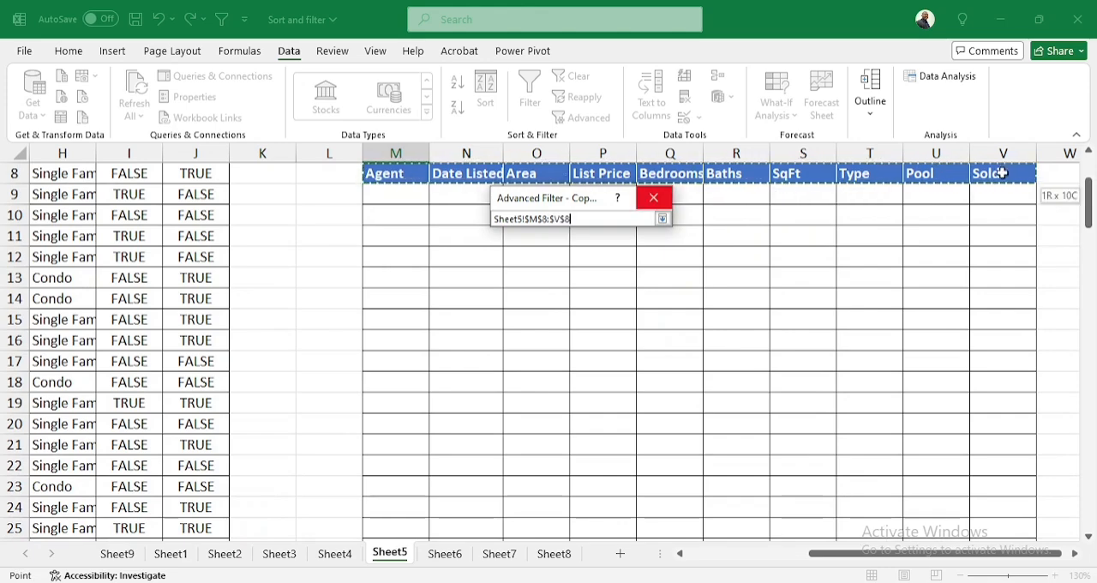
left_click(662, 221)
left_click(570, 358)
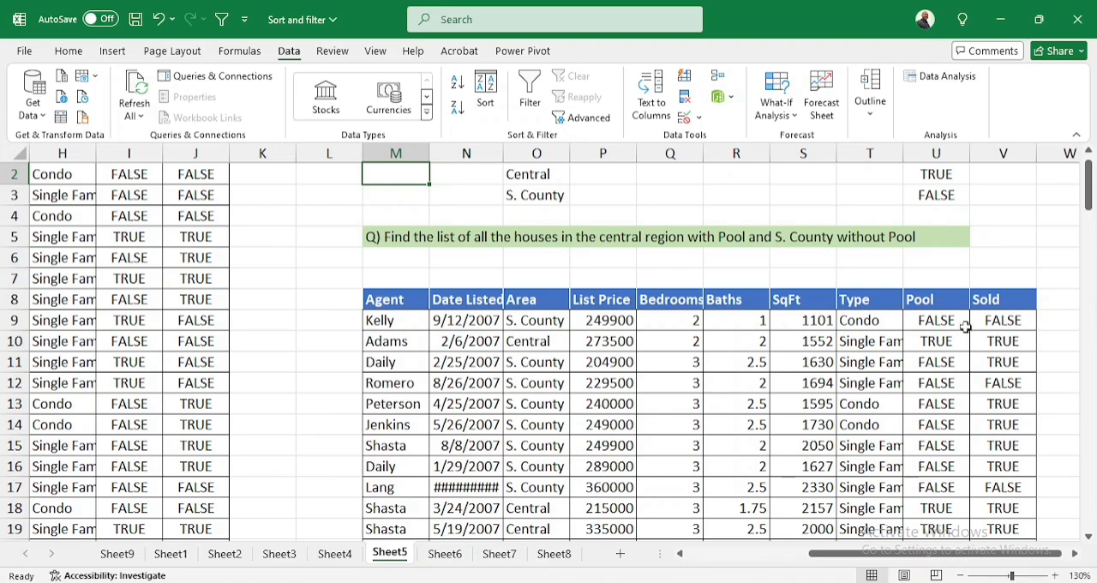
Review the extracted Sheet5 listings, checking the Area and Pool columns against the criteria
scroll(800, 366, "down", 3)
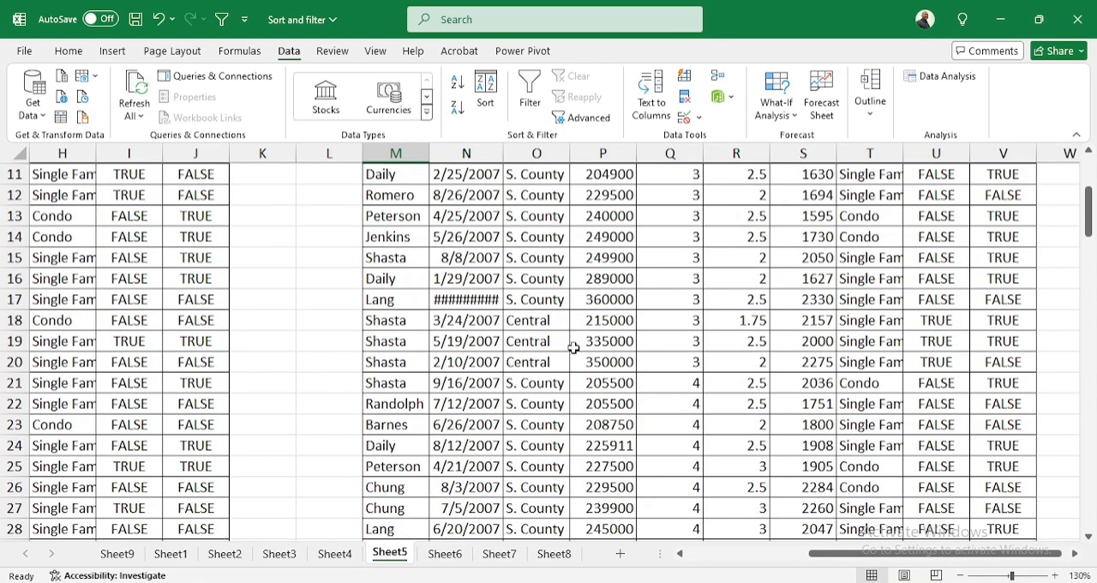
scroll(558, 313, "down", 2)
scroll(558, 314, "down", 1)
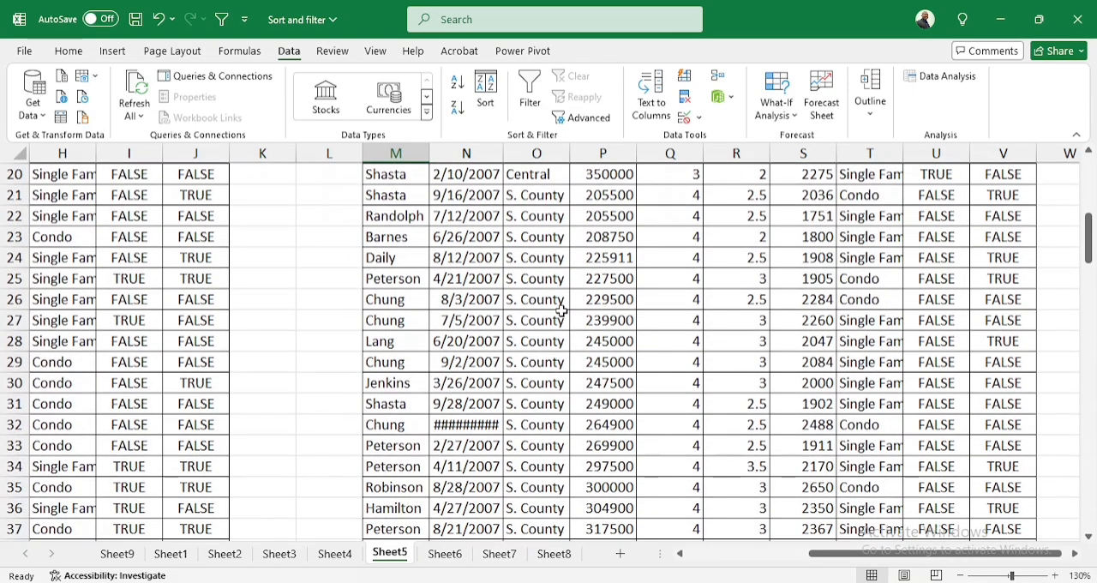
scroll(548, 315, "down", 1)
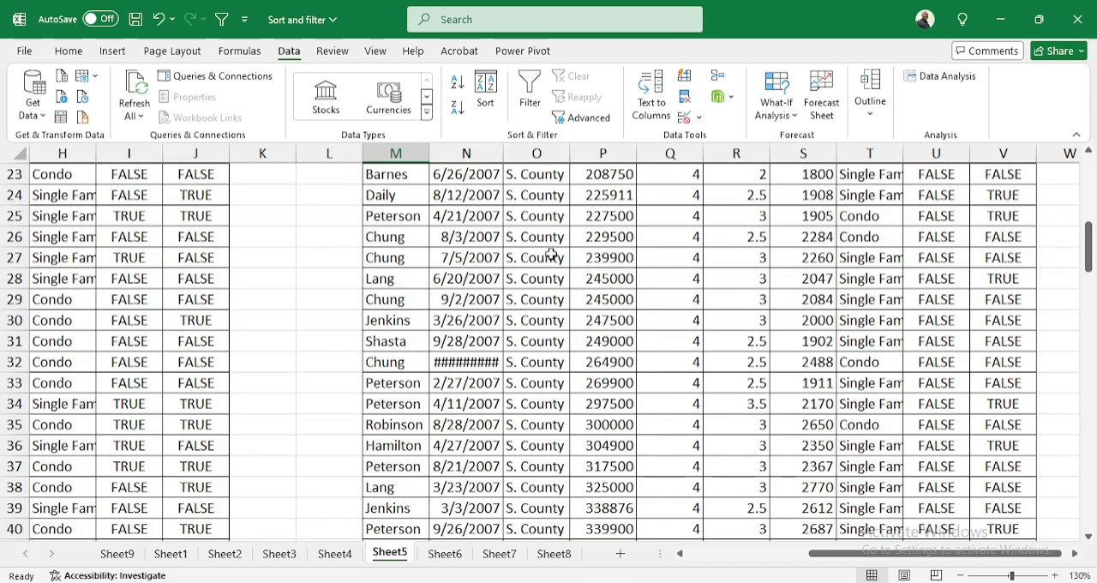
scroll(550, 254, "down", 5)
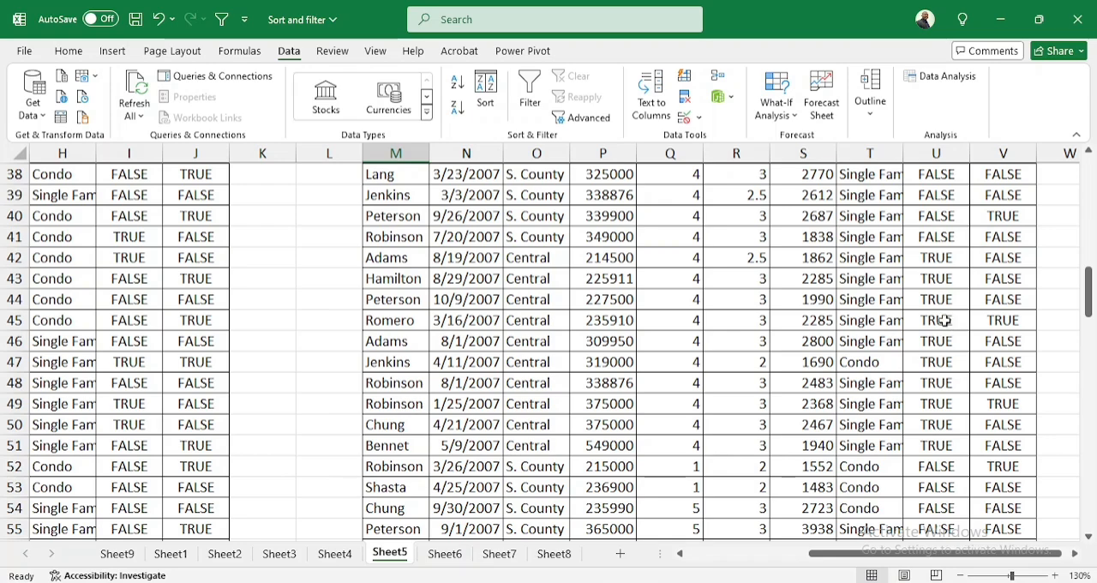
scroll(454, 260, "up", 1)
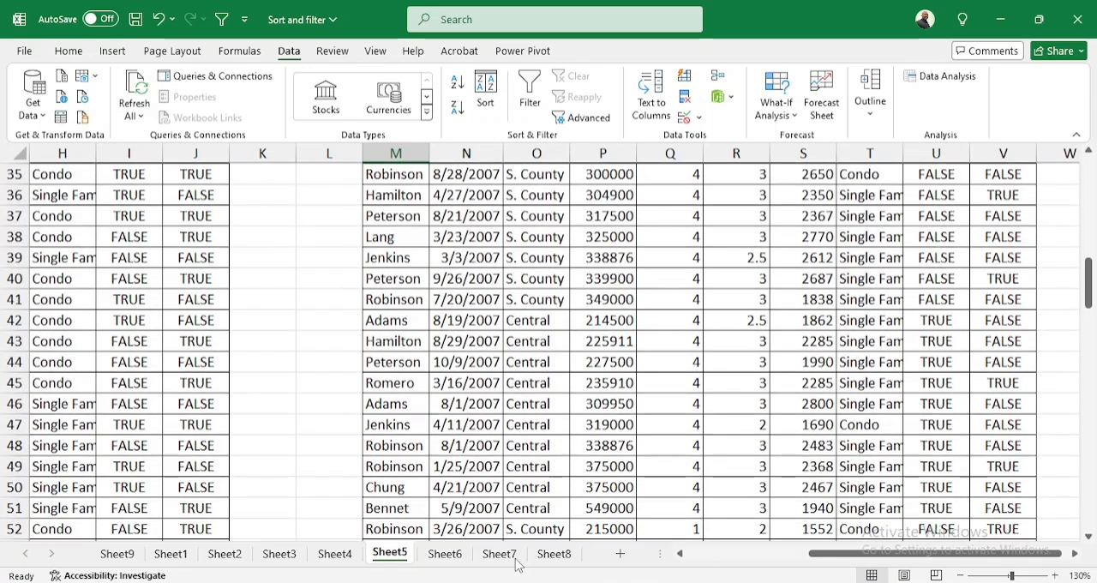
On Sheet6, enter the criteria N. County under Area in O2 and 2 under Bedrooms in Q2
left_click(444, 554)
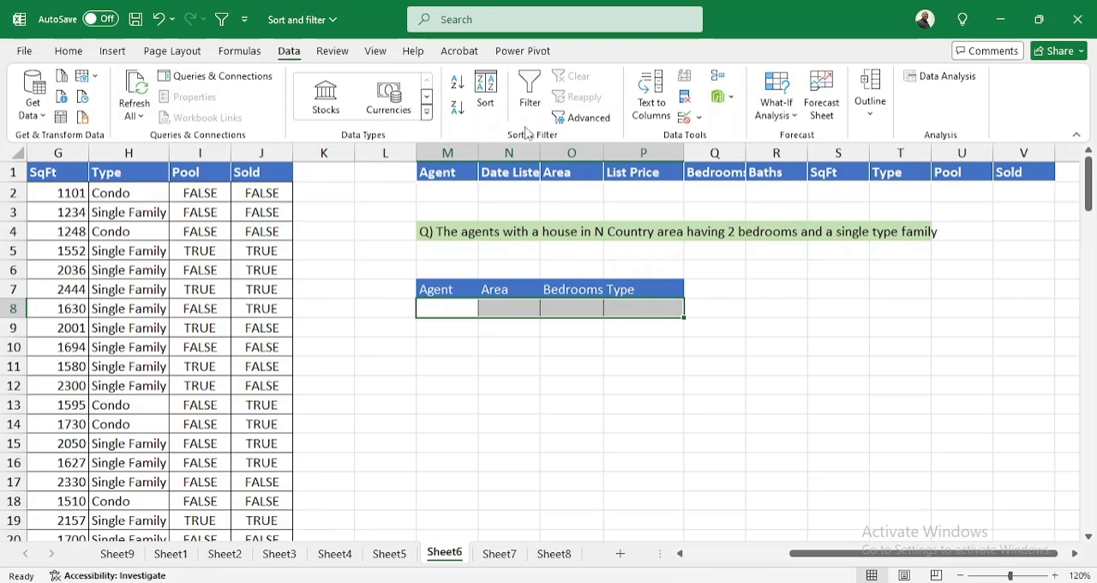
left_click(557, 186)
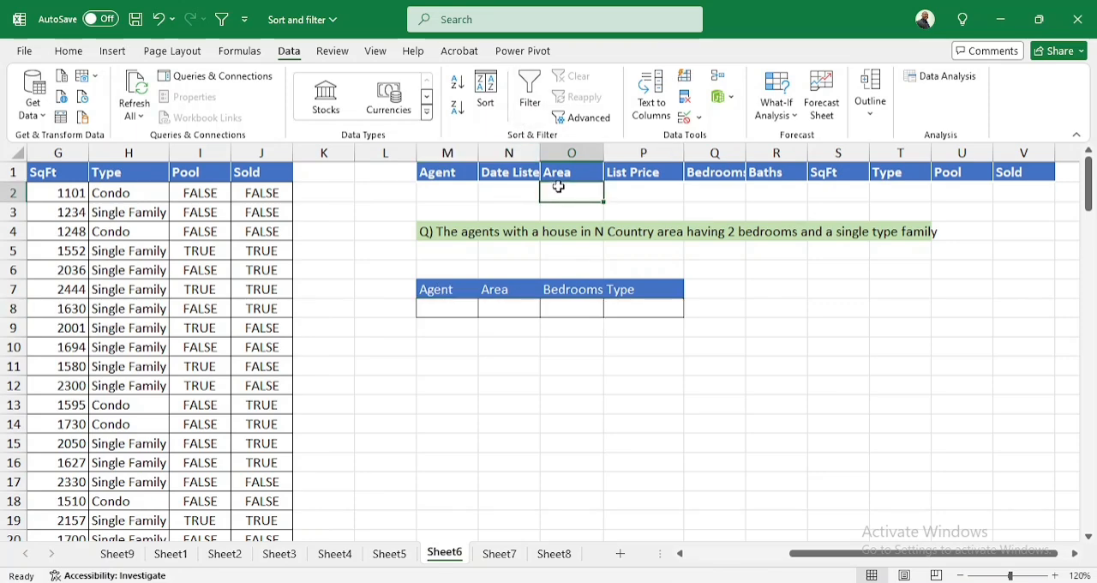
type("N.")
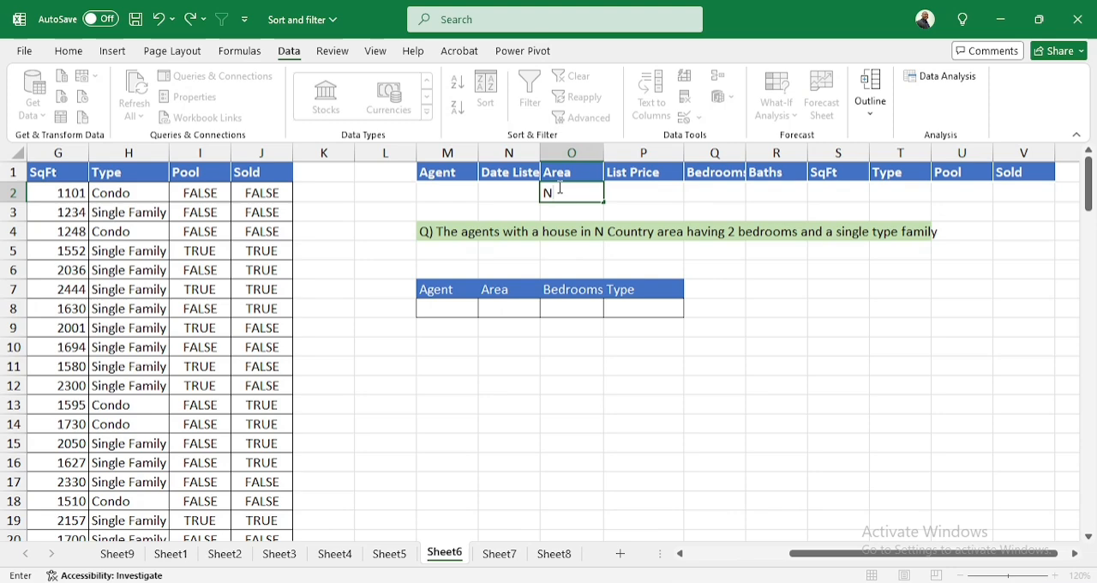
type(" County")
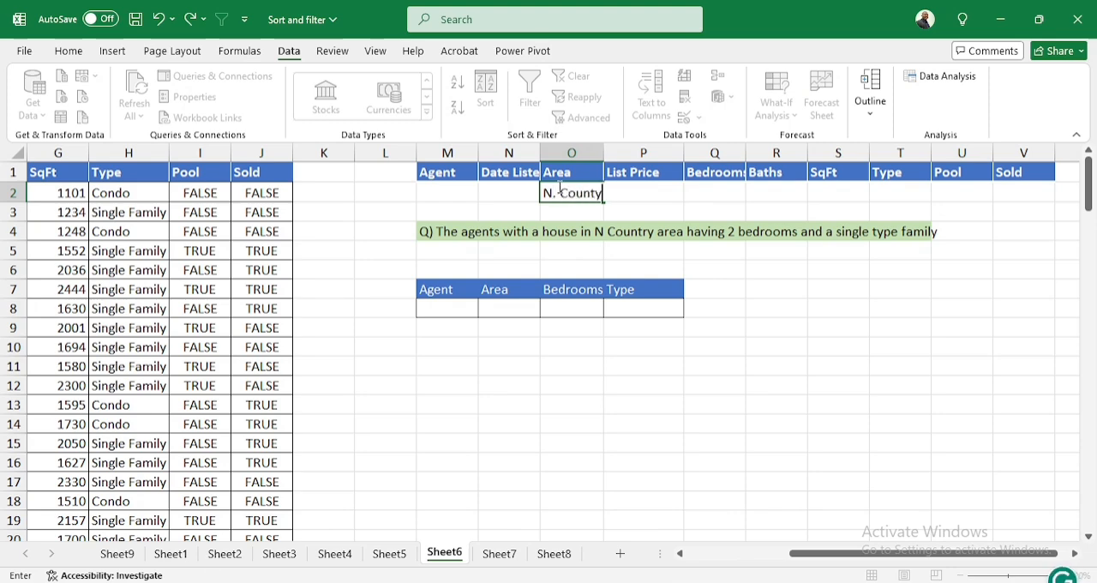
key("Tab")
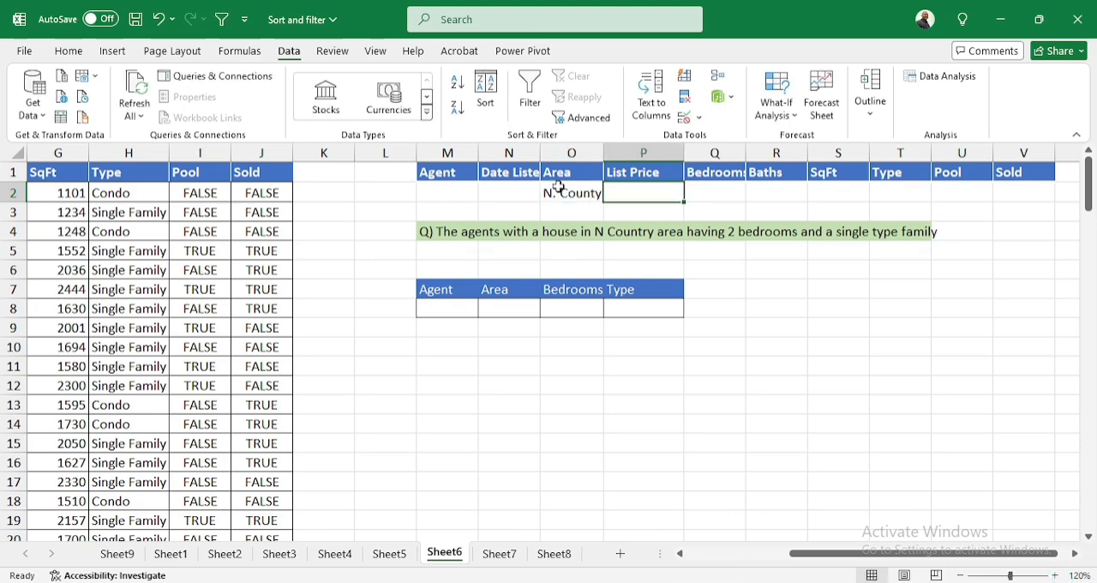
left_click(724, 198)
type("2")
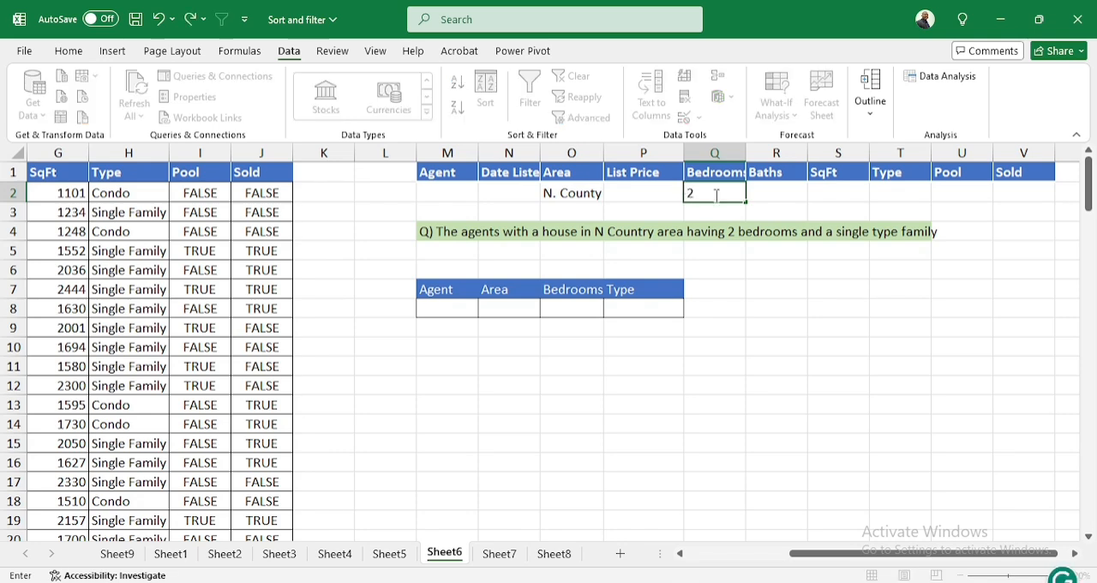
key("Tab")
key("Tab")
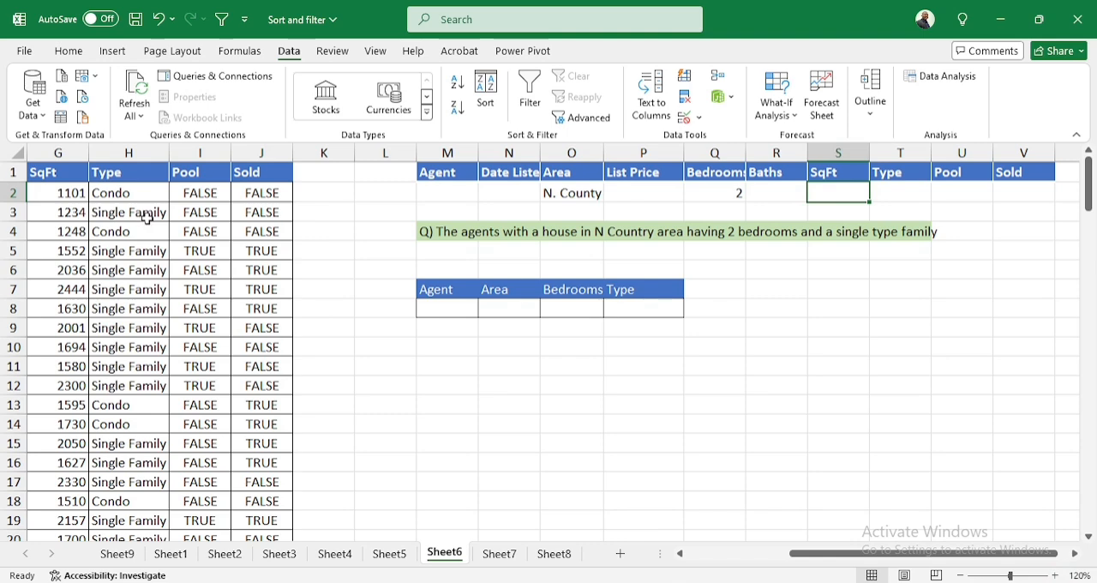
Enter Single Family as the Type criterion in T2, correcting the capitalization of Single
left_click(890, 190)
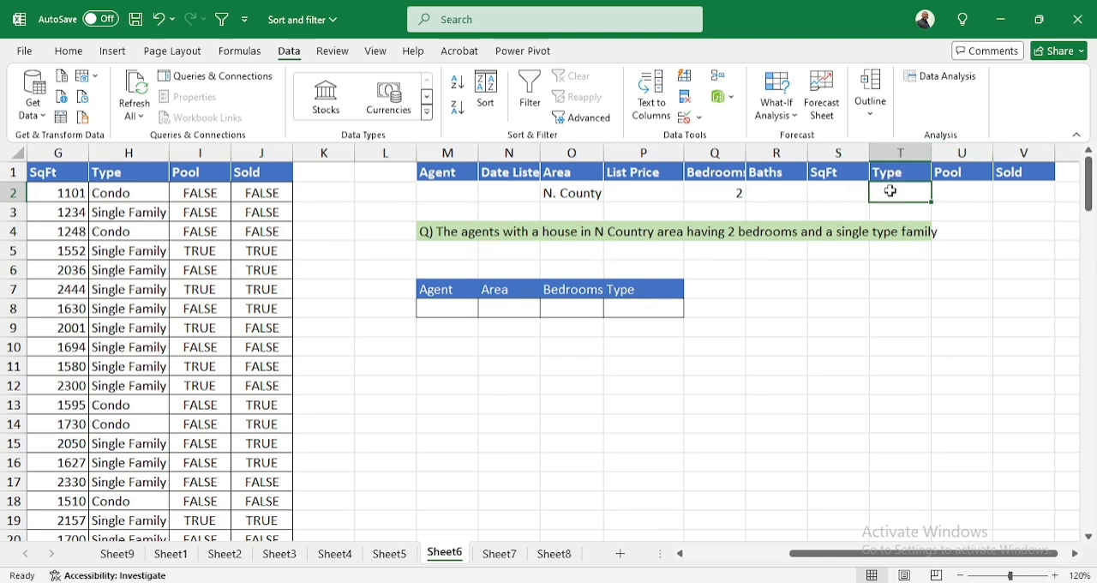
type("Single")
key("Home")
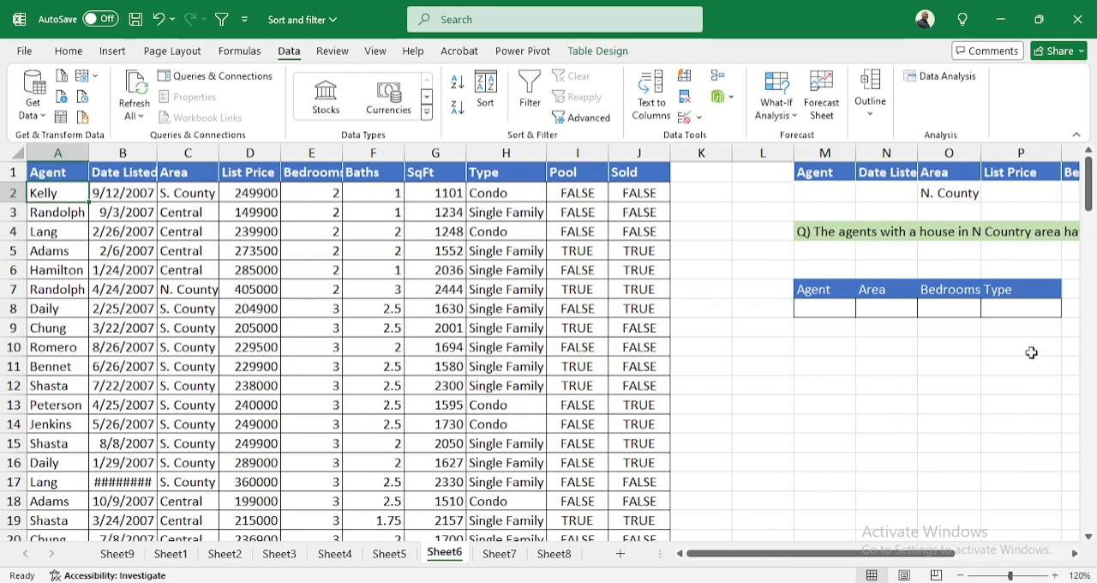
left_click_drag(874, 555, 989, 555)
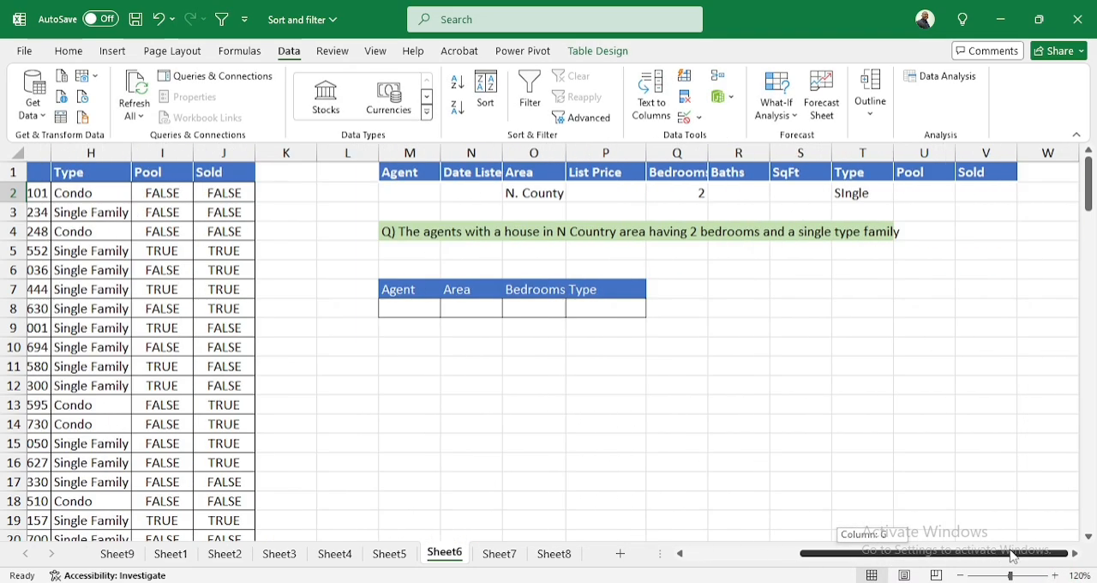
left_click(855, 193)
double_click(857, 193)
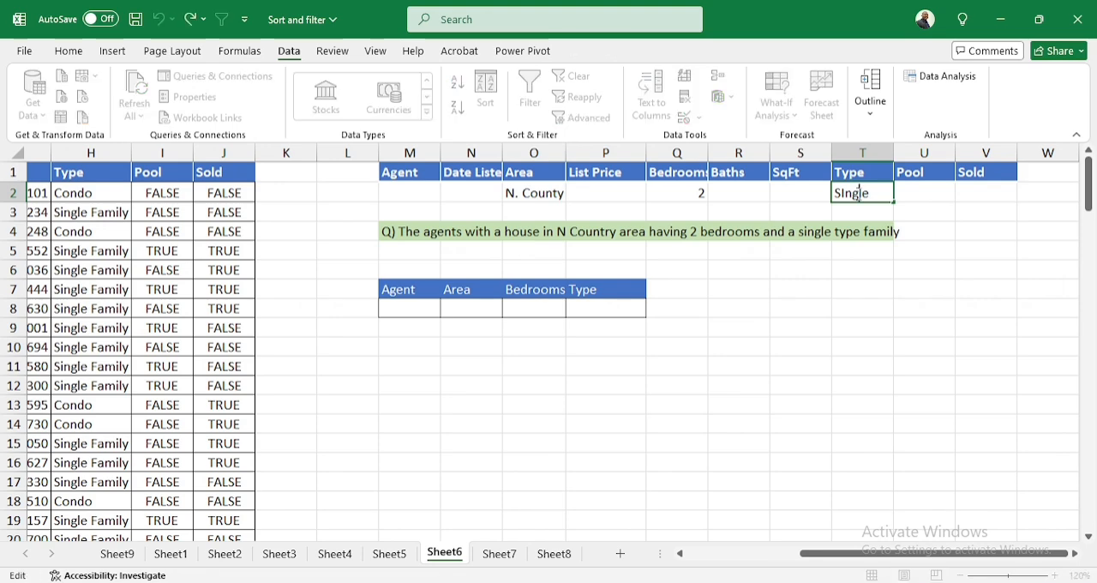
key("BackSpace")
key("BackSpace")
key("BackSpace")
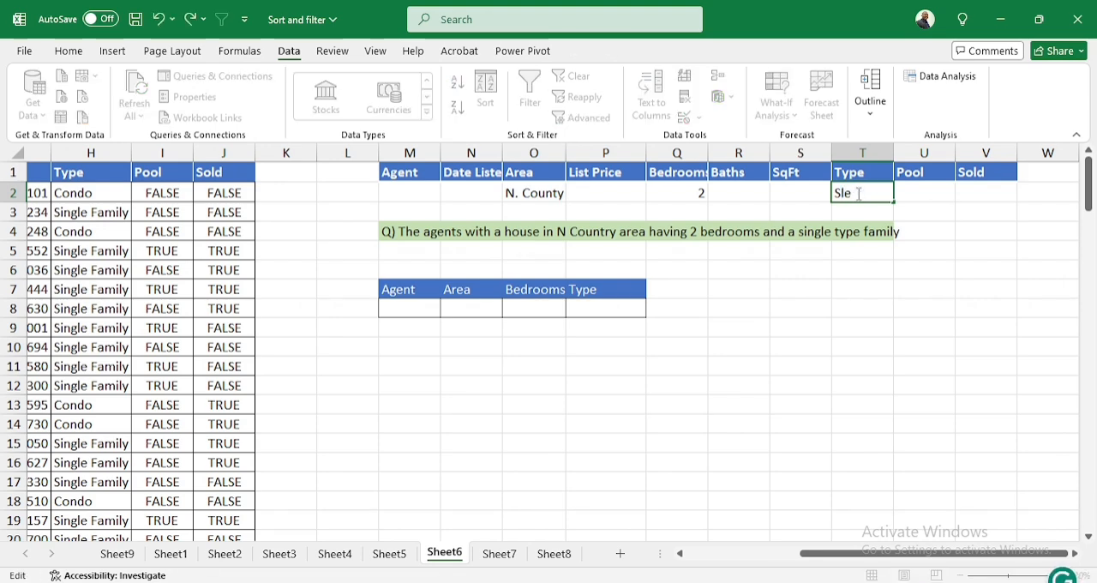
type("ingle Family")
key("Return")
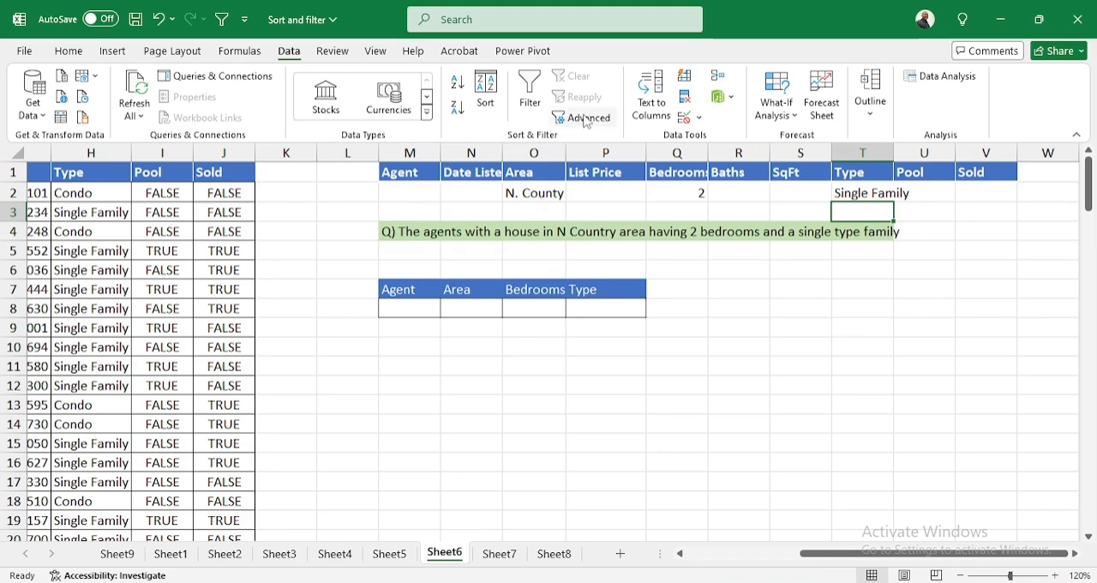
Start an Advanced Filter on Sheet6 that copies to another location, with list range A1:J126 and criteria range M1:V2
left_click(589, 119)
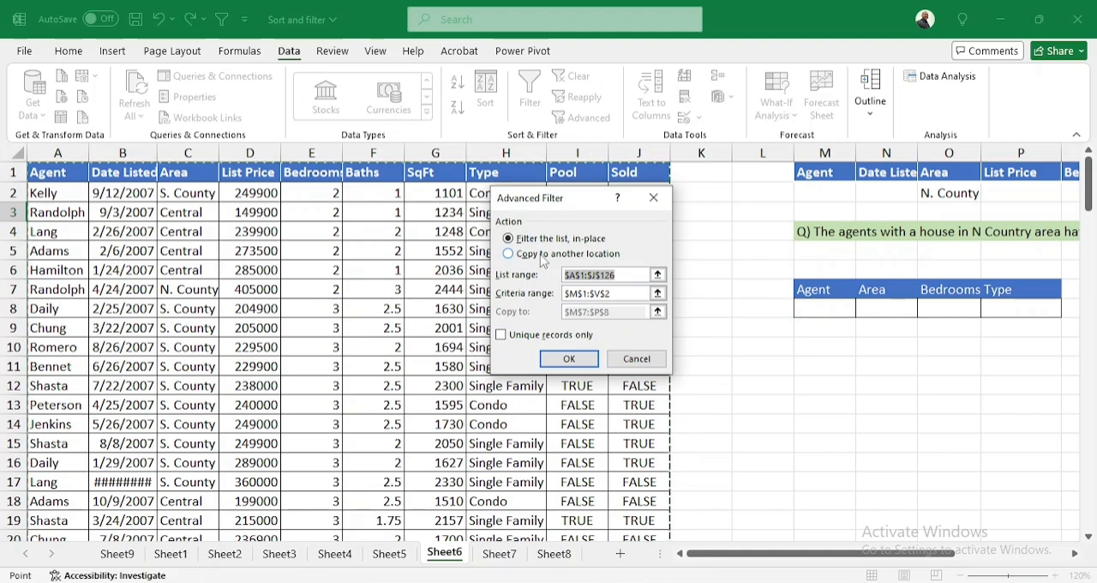
left_click(540, 258)
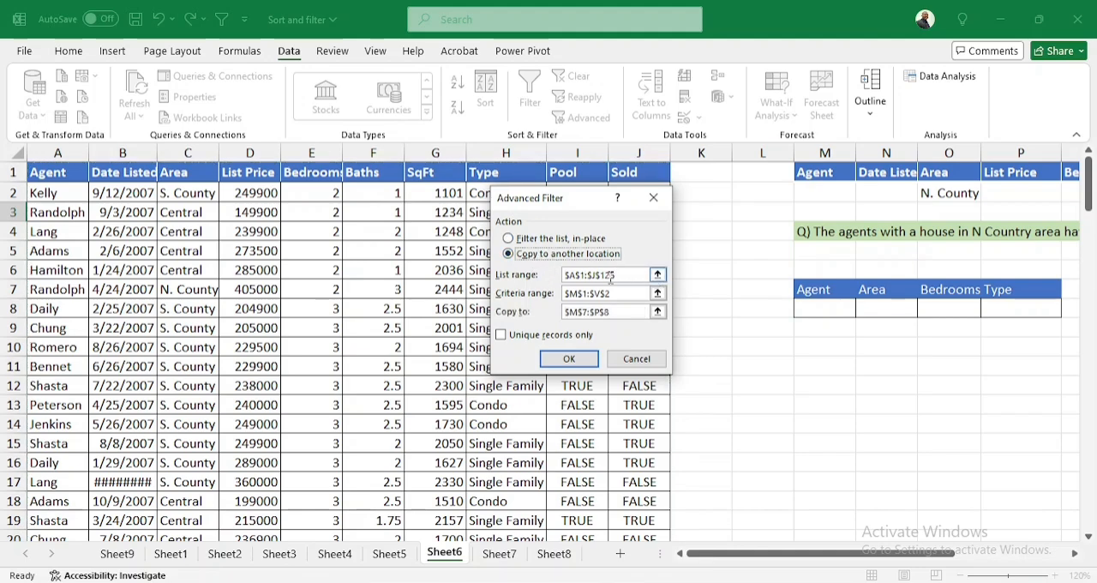
left_click(657, 274)
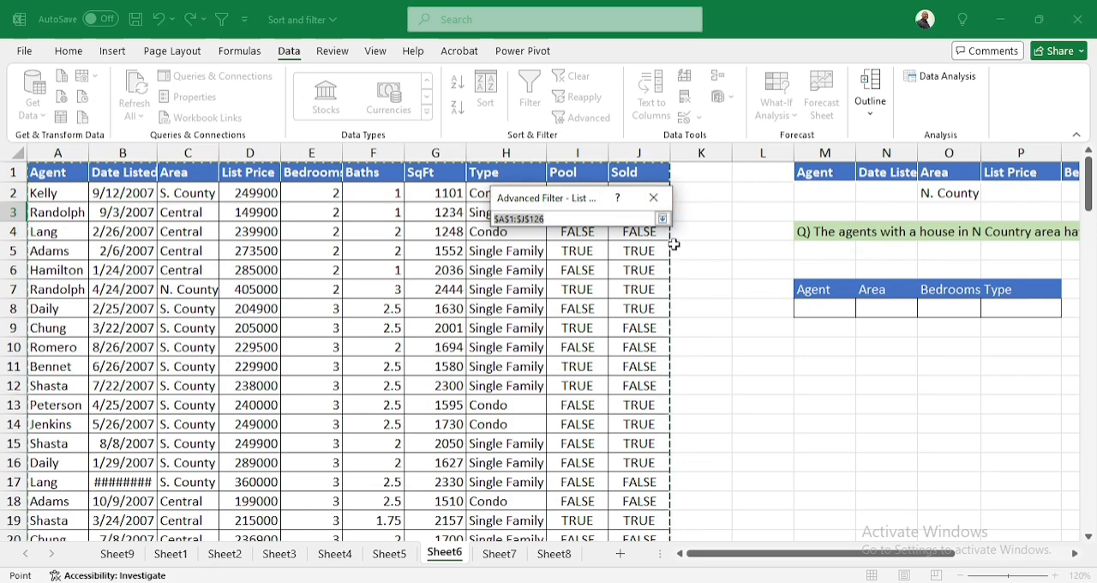
left_click(662, 219)
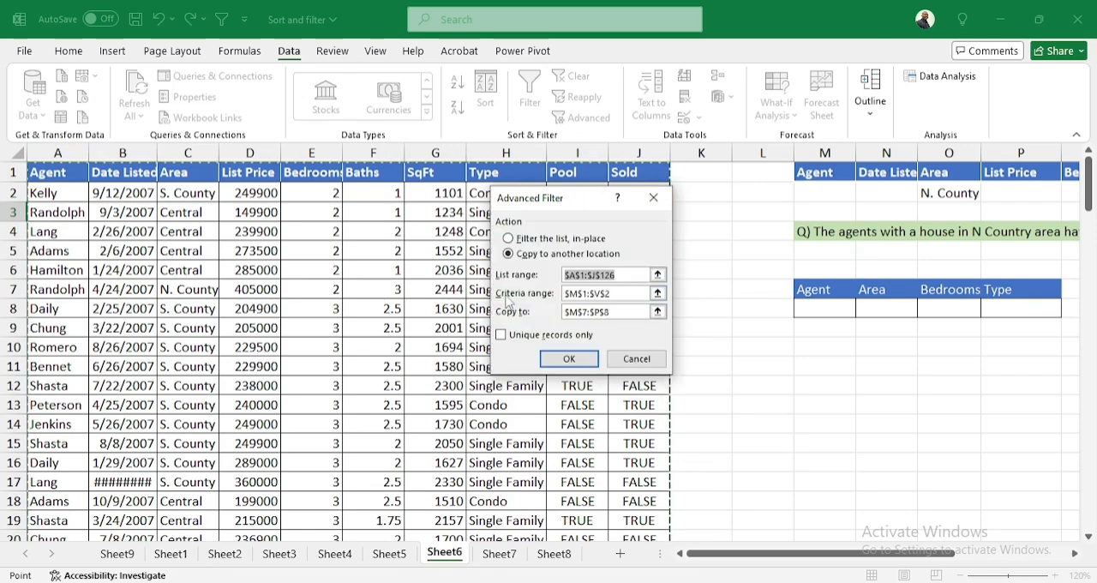
left_click(657, 293)
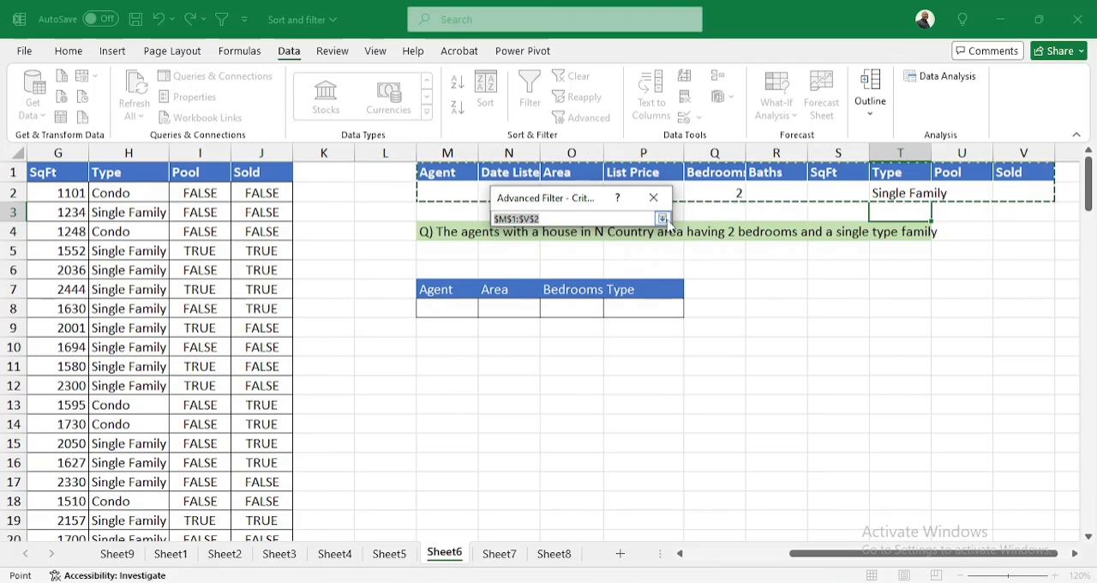
left_click(661, 218)
Set the copy destination to the Agent, Area, Bedrooms and Type headers in M7:P7 and run the Advanced Filter
left_click(657, 312)
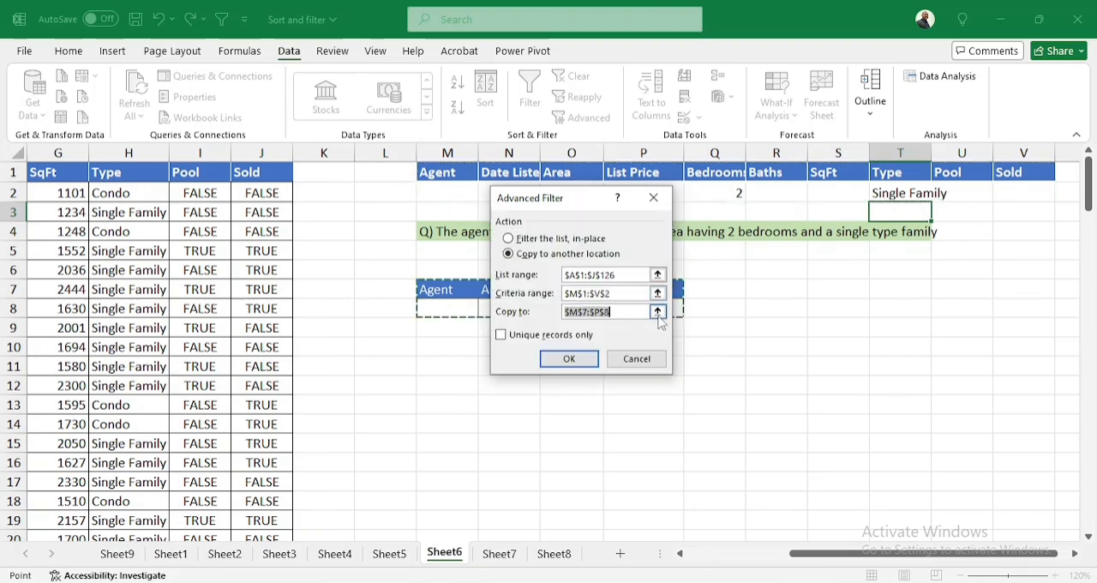
left_click(454, 287)
left_click_drag(454, 287, 652, 289)
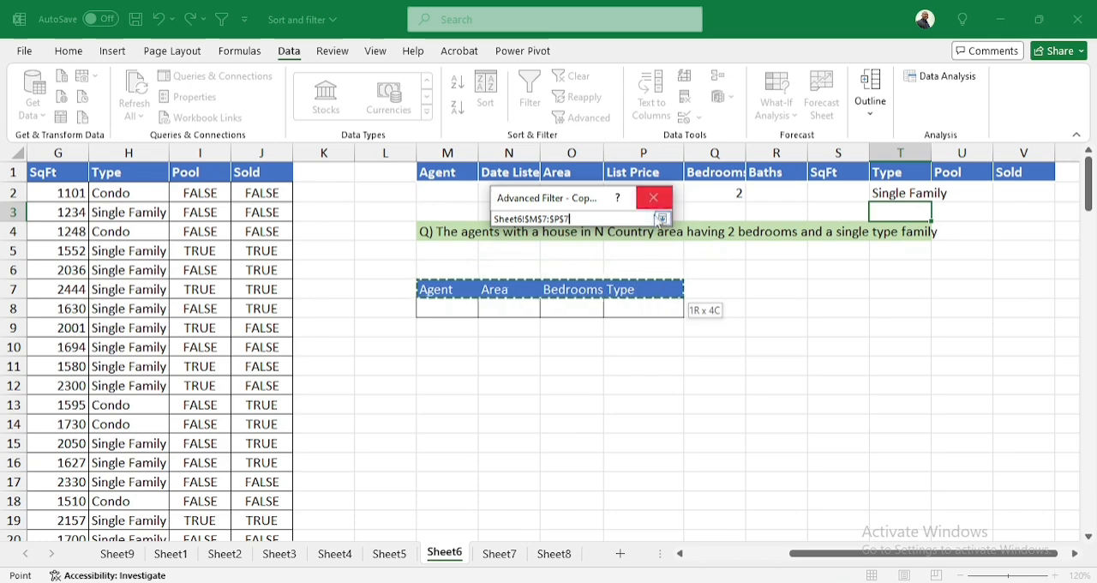
left_click(661, 219)
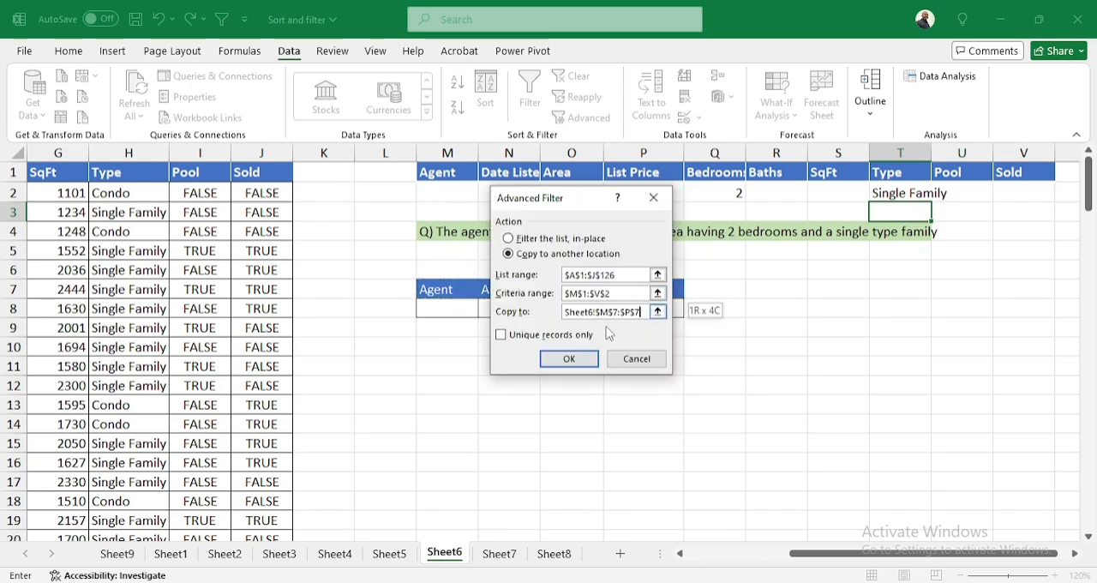
left_click(568, 359)
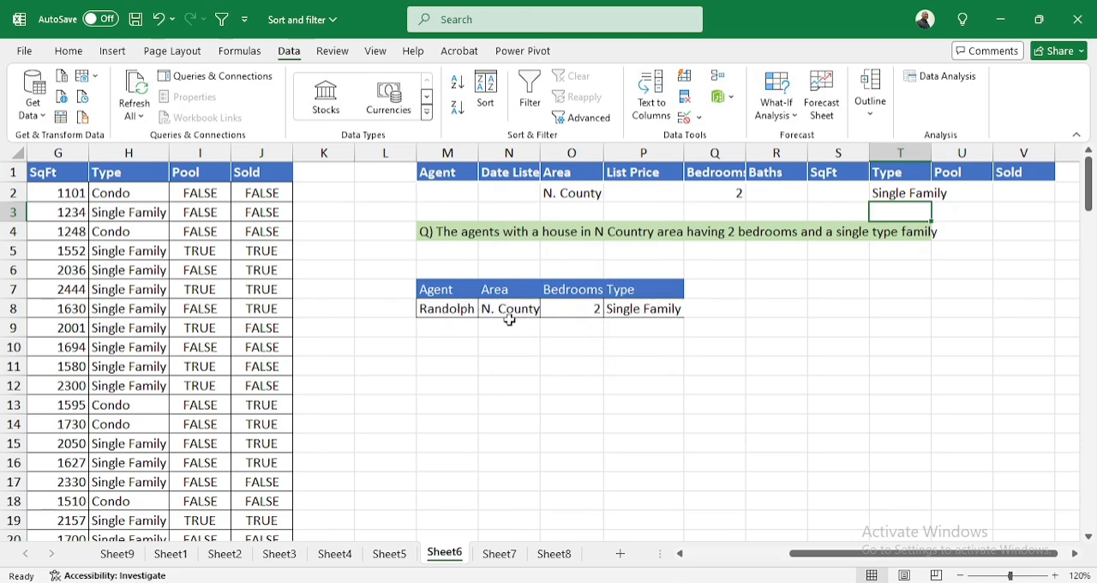
On Sheet7, enter the List Price criteria >300000 in P2 and <400000 in Q2
left_click(495, 553)
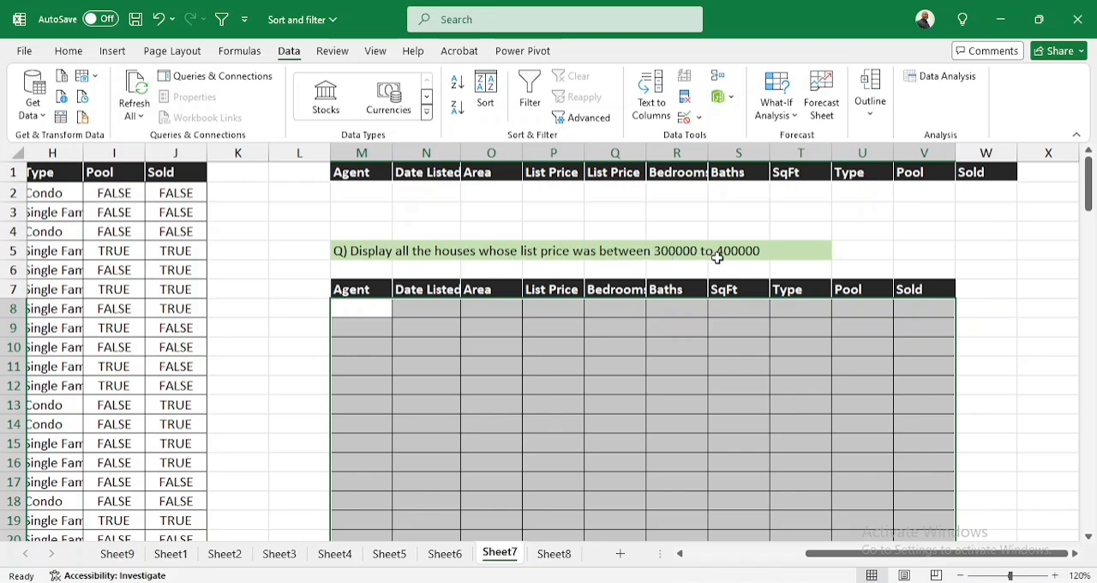
left_click(566, 187)
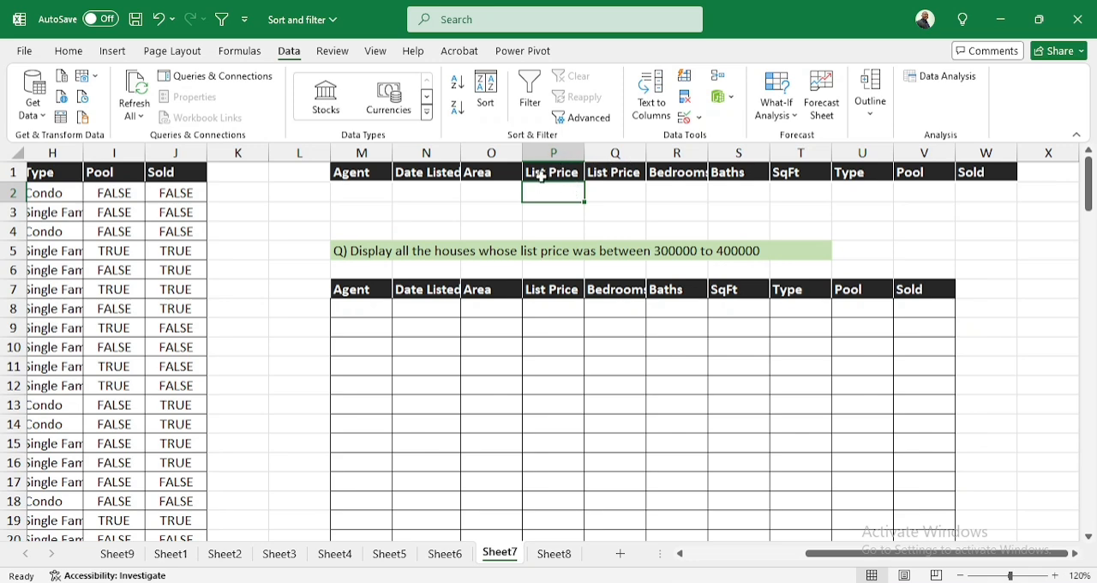
type(">300")
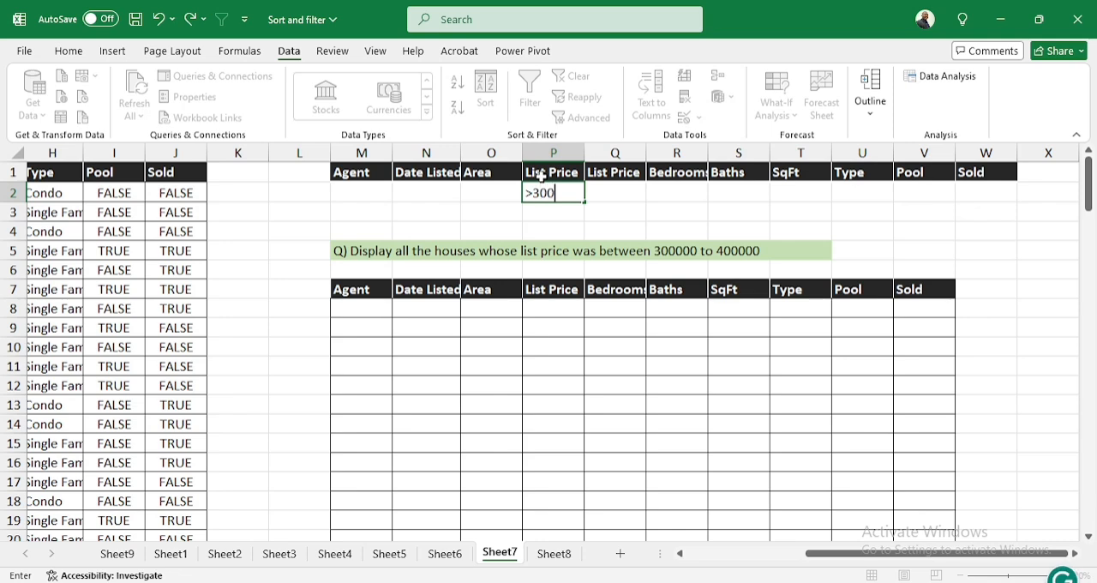
type("000")
key("Tab")
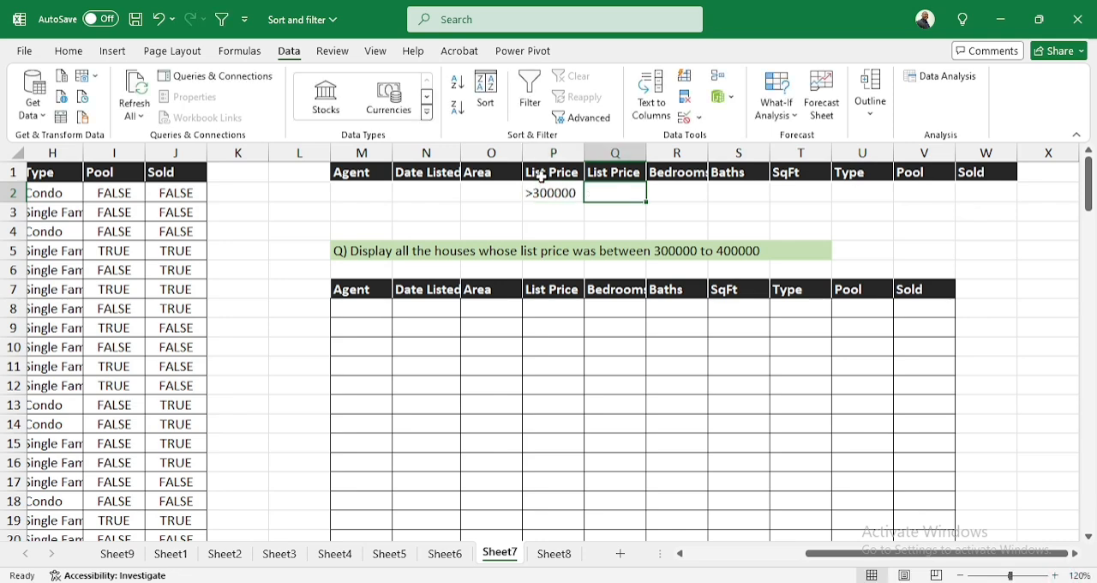
type("<40")
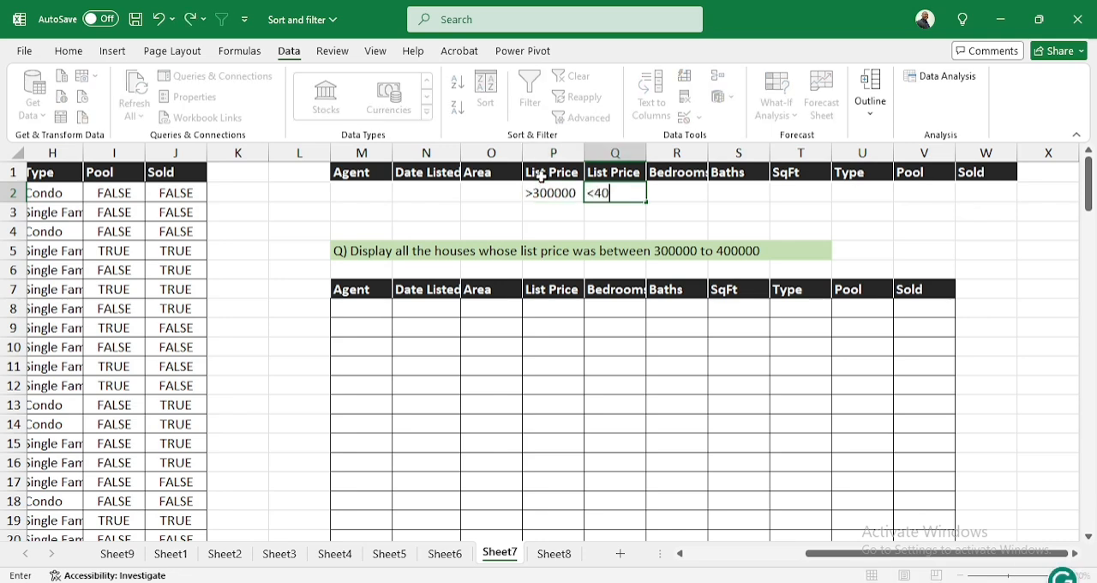
type("0000")
left_click(588, 214)
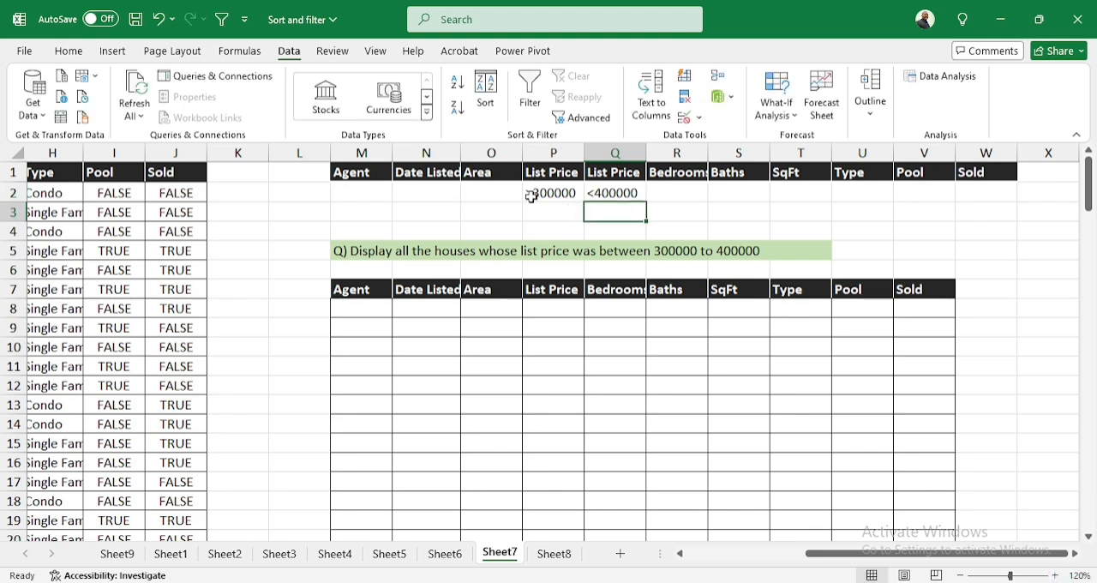
Start an Advanced Filter on Sheet7 that copies to another location, with list range A1:J126 and criteria range M1:W2
left_click(584, 116)
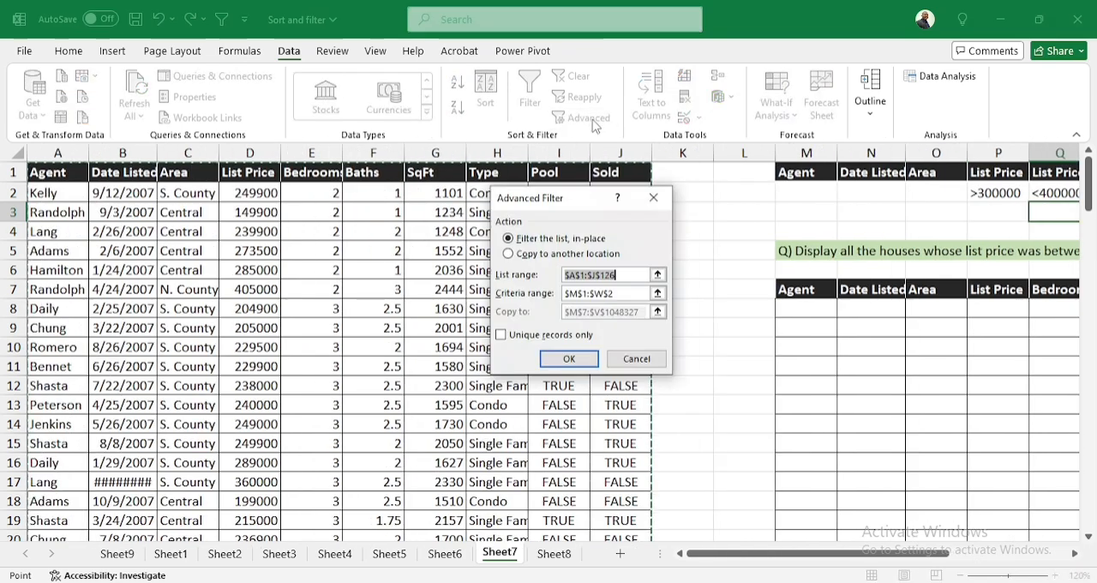
left_click(549, 255)
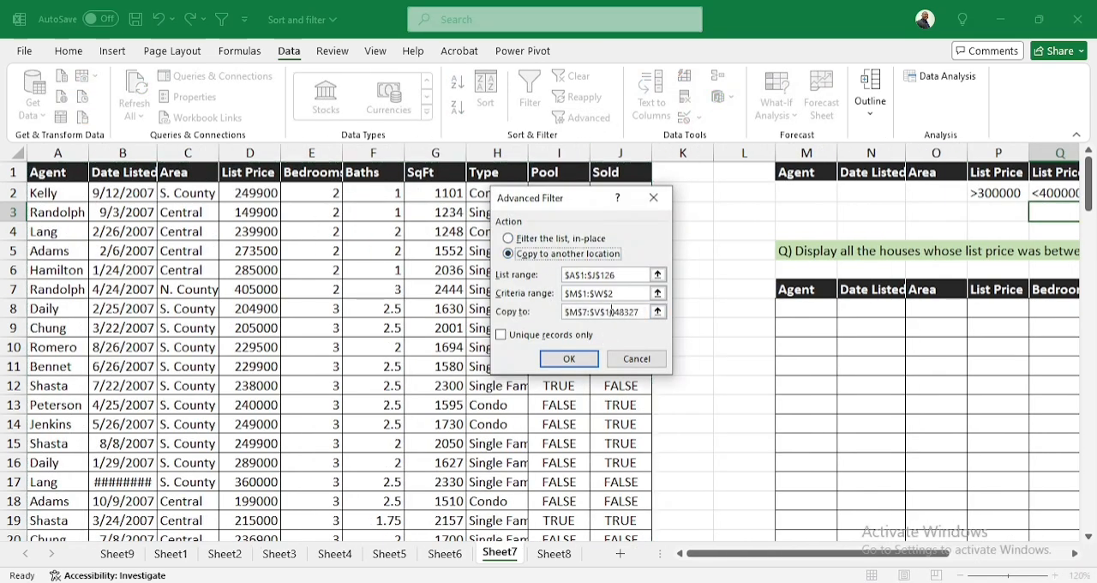
left_click(657, 274)
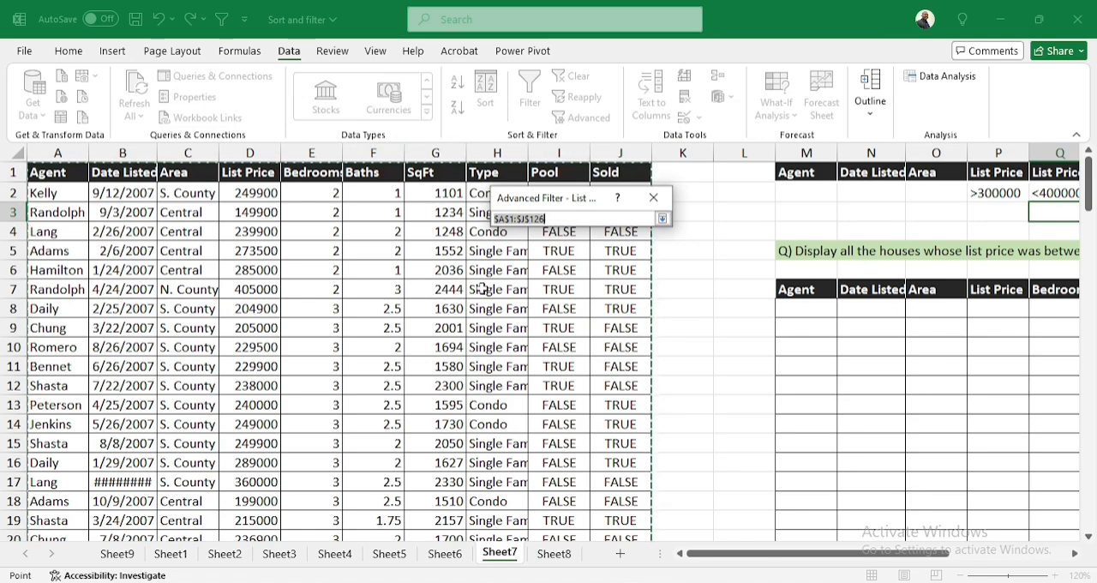
left_click(662, 218)
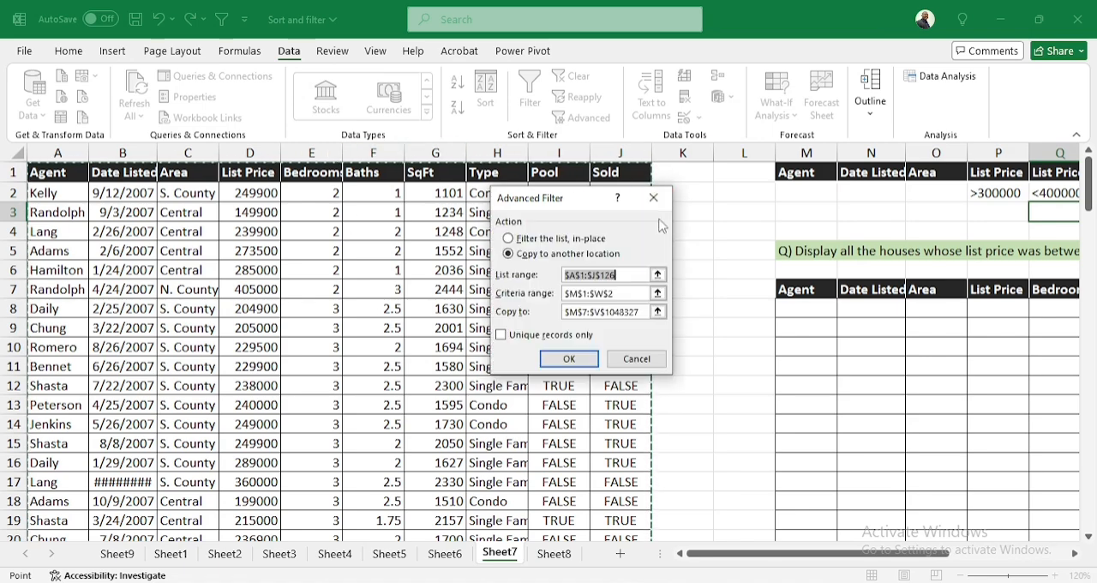
left_click(657, 293)
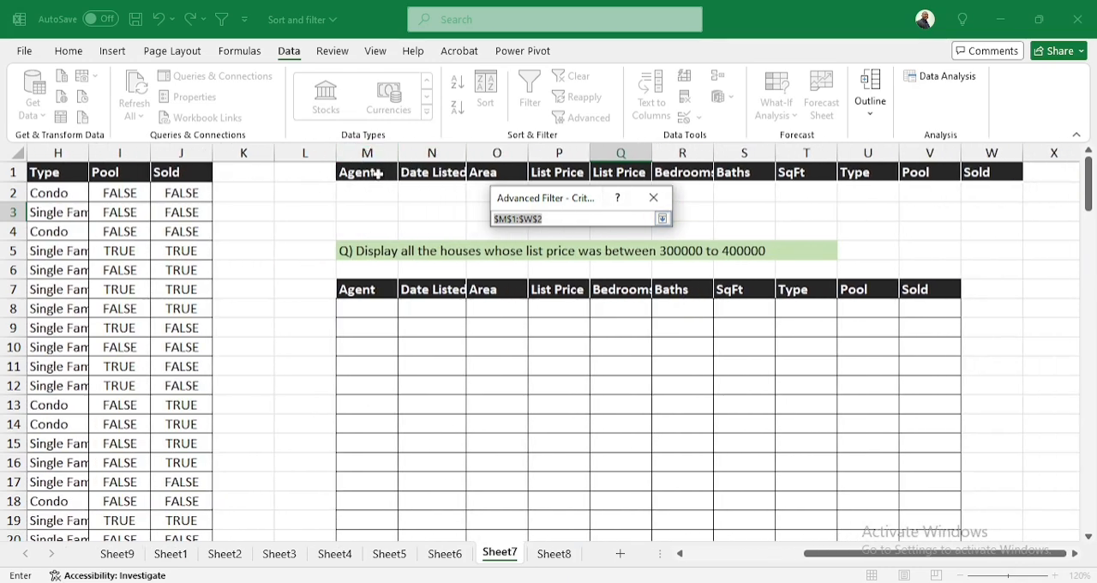
left_click_drag(367, 172, 1000, 187)
left_click_drag(560, 197, 560, 223)
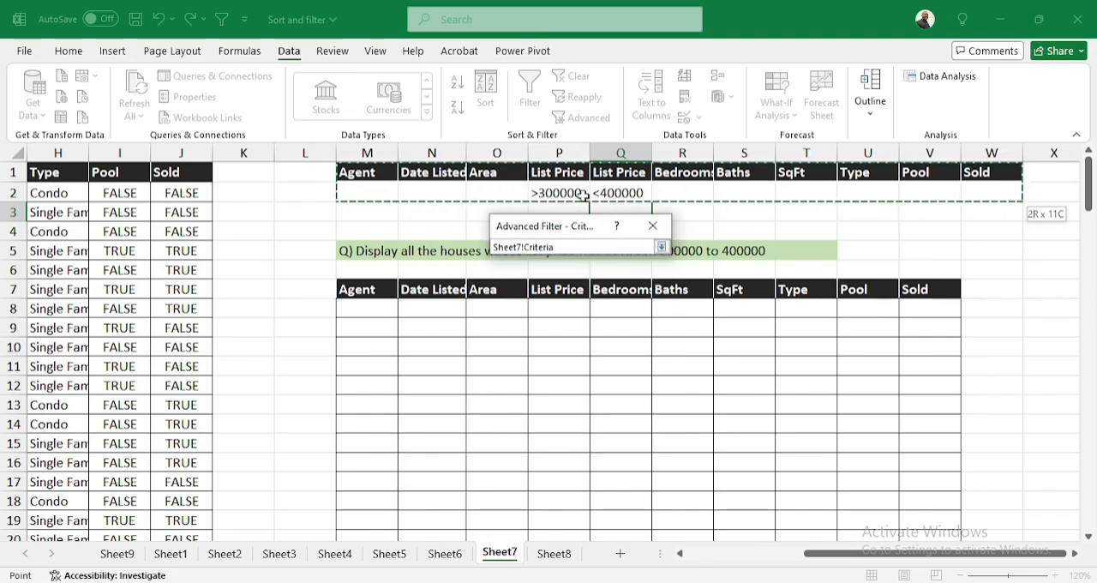
left_click(660, 248)
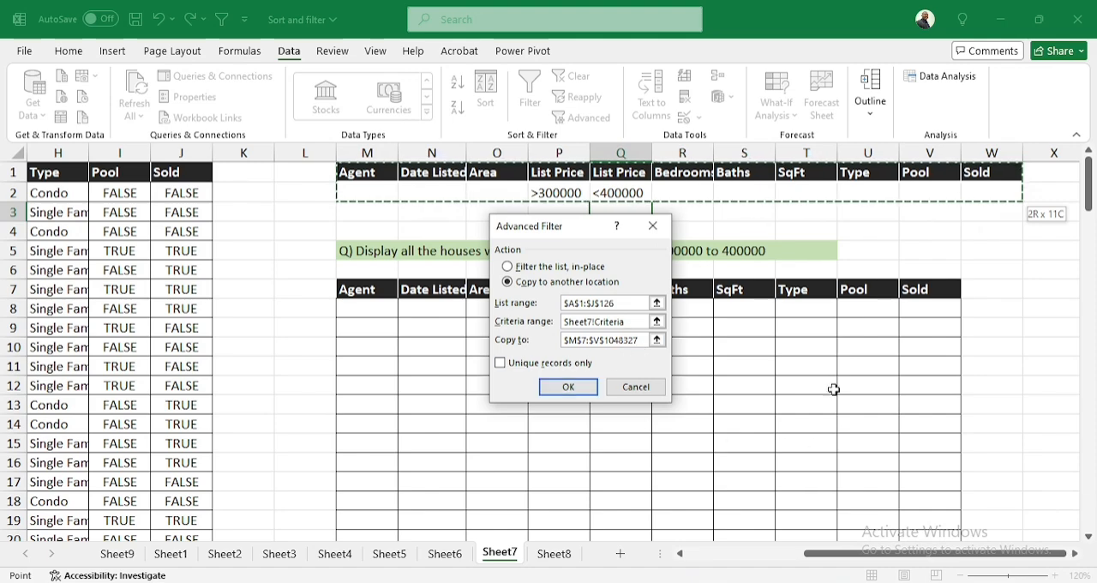
Set the copy destination to the answer table headers in M7:V7 and run the Advanced Filter
left_click(656, 339)
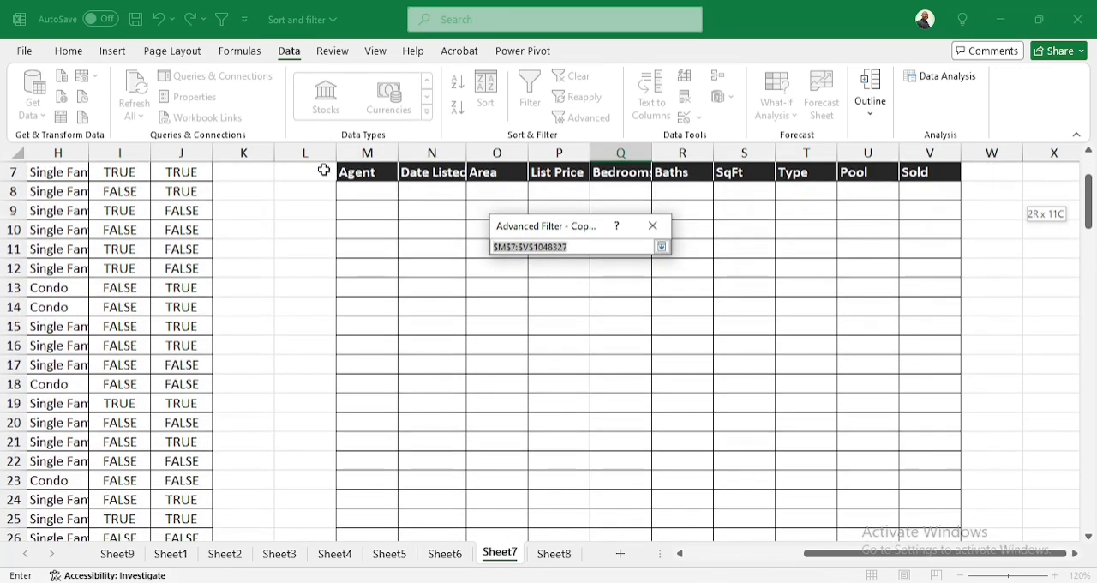
left_click_drag(358, 176, 934, 159)
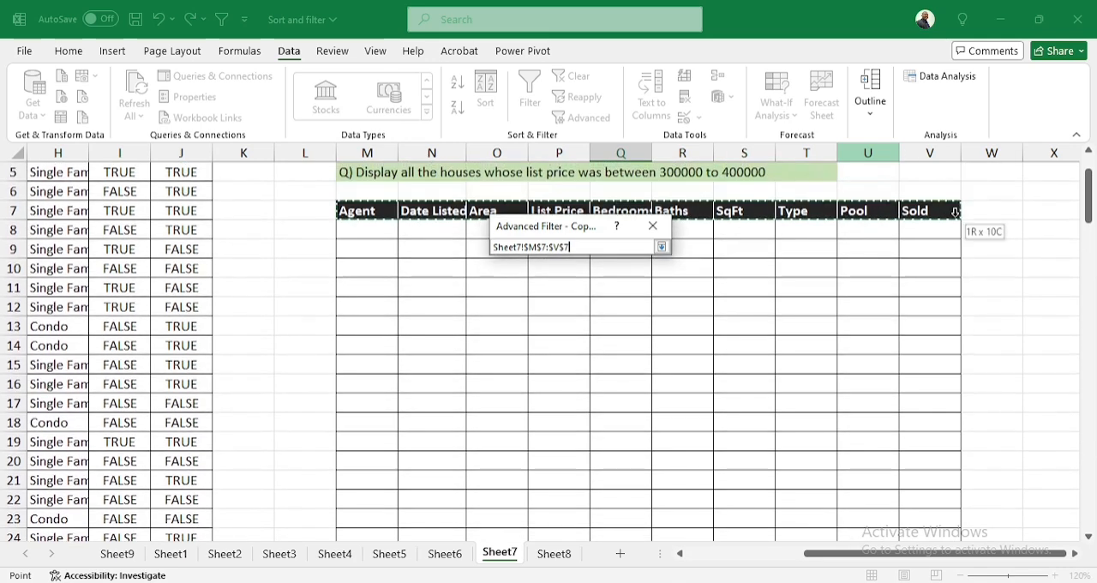
left_click(661, 247)
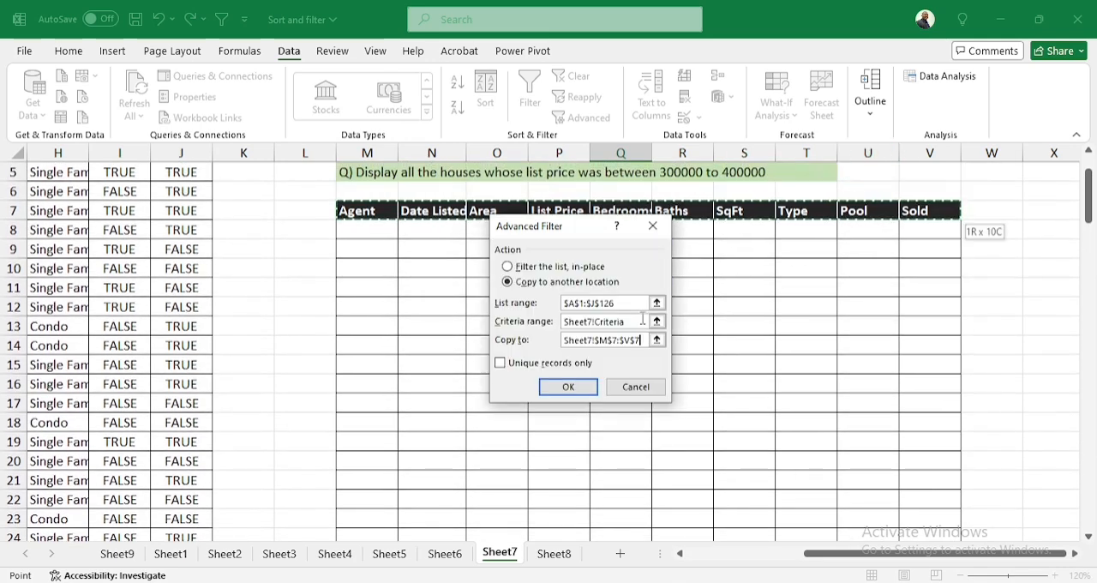
left_click(566, 387)
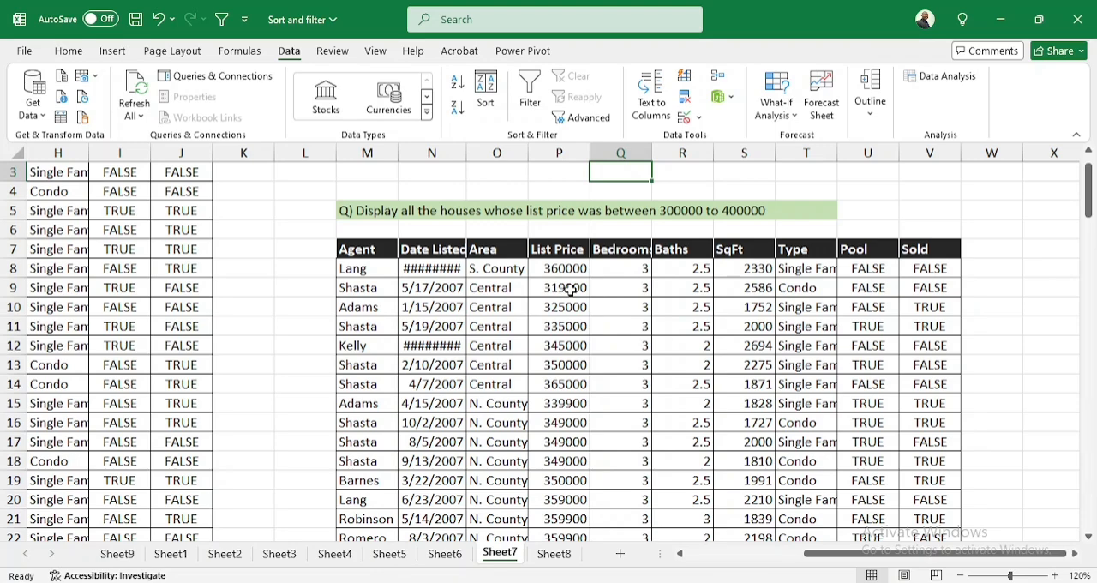
scroll(710, 221, "up", 1)
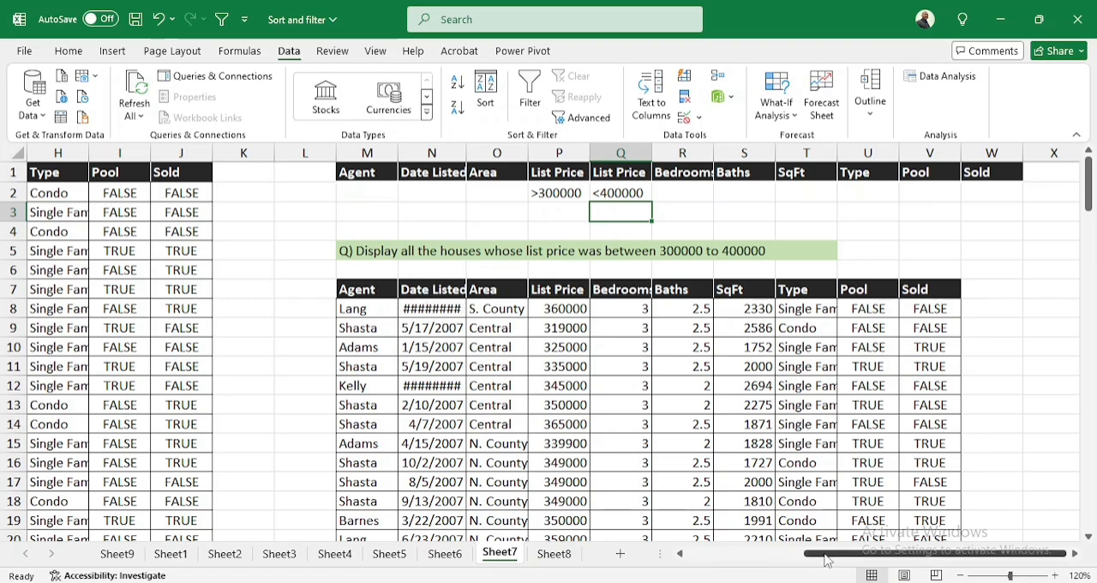
Turn on filtering for the property list's header row A1:J1 on Sheet7
left_click_drag(825, 553, 707, 553)
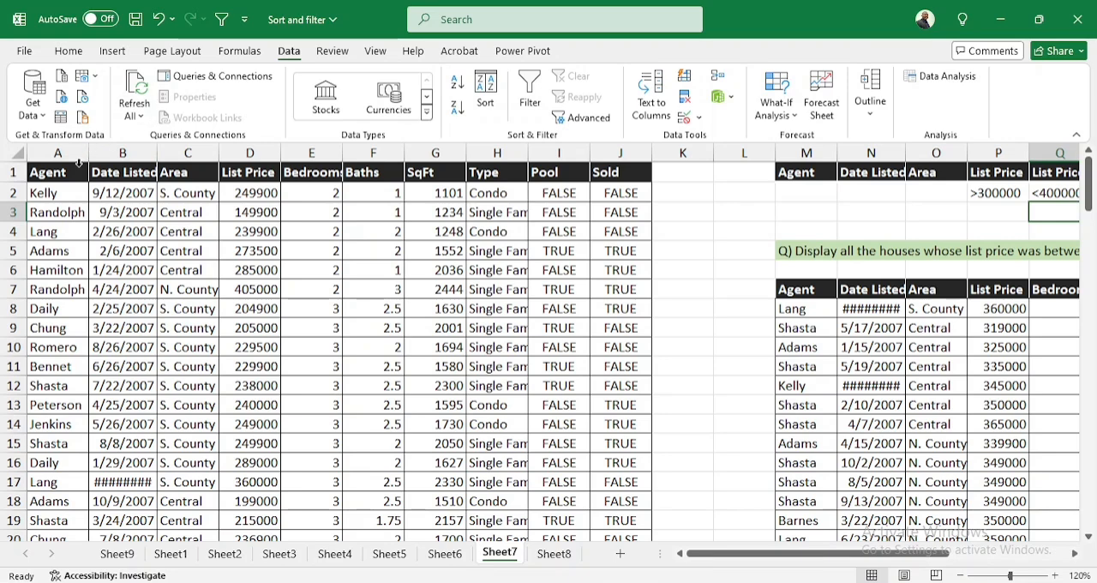
left_click_drag(61, 174, 610, 174)
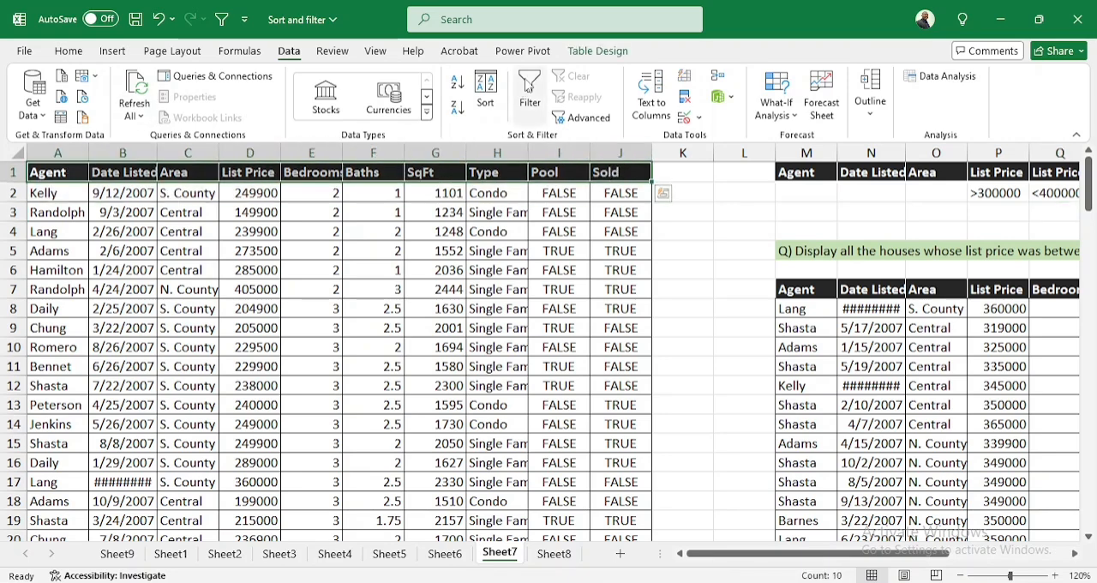
left_click(529, 86)
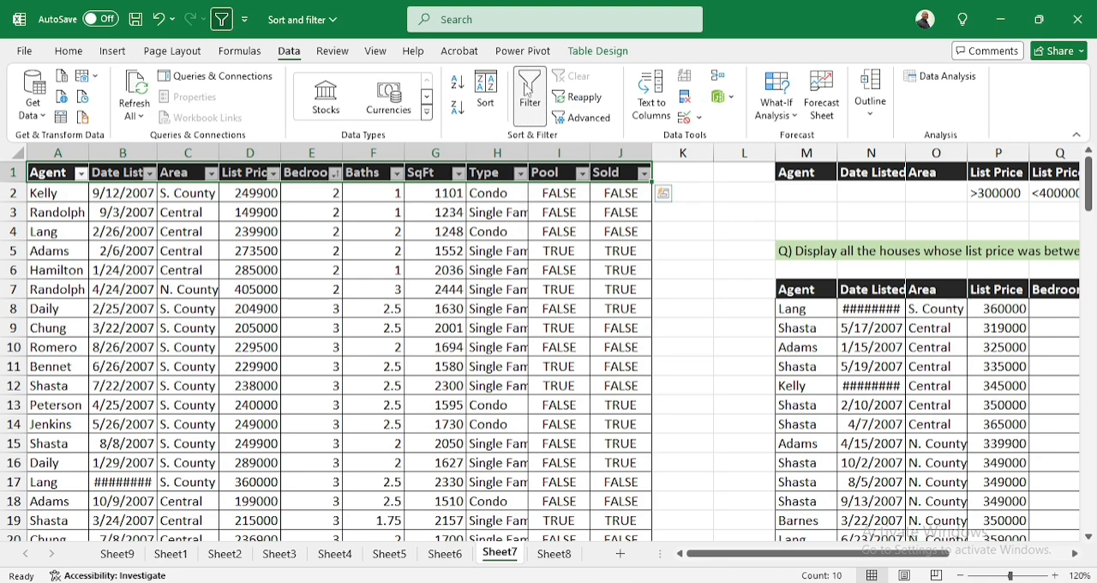
Filter the property list's List Price column with a Between number filter from 300000 to 400000
left_click(272, 174)
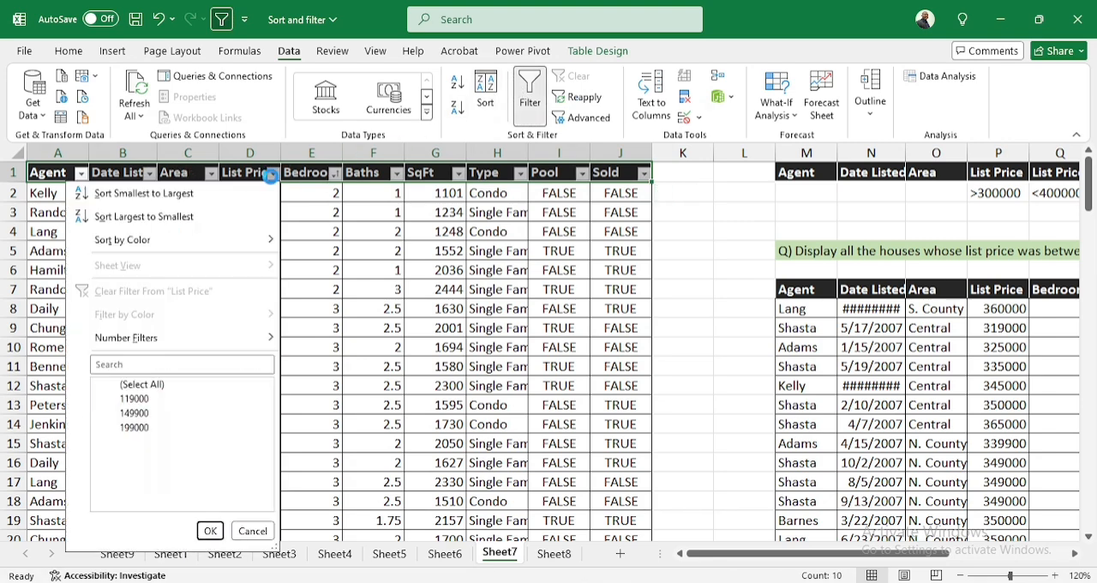
mouse_move(175, 343)
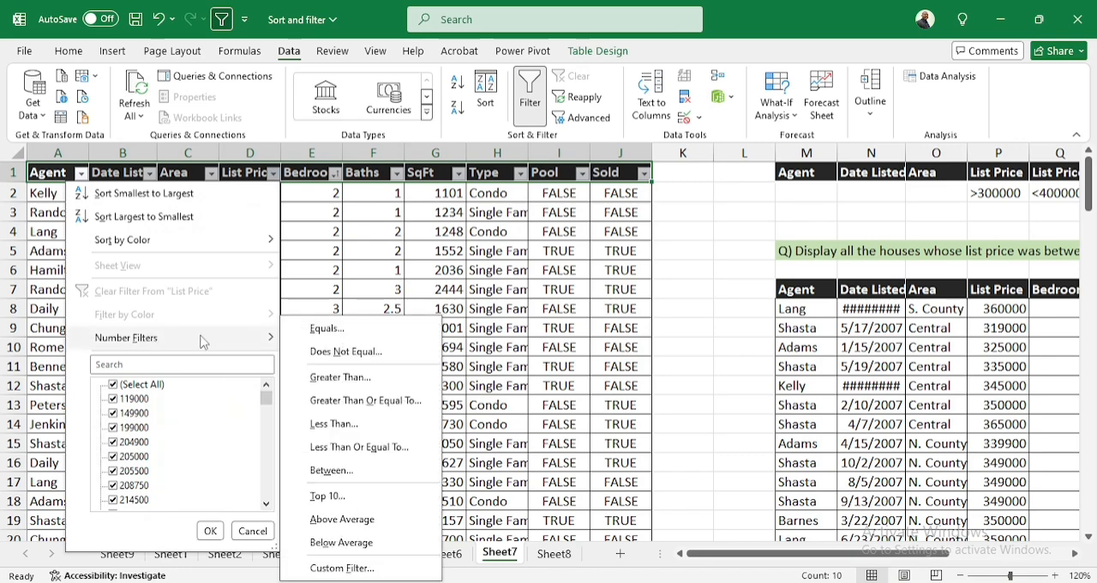
left_click(345, 473)
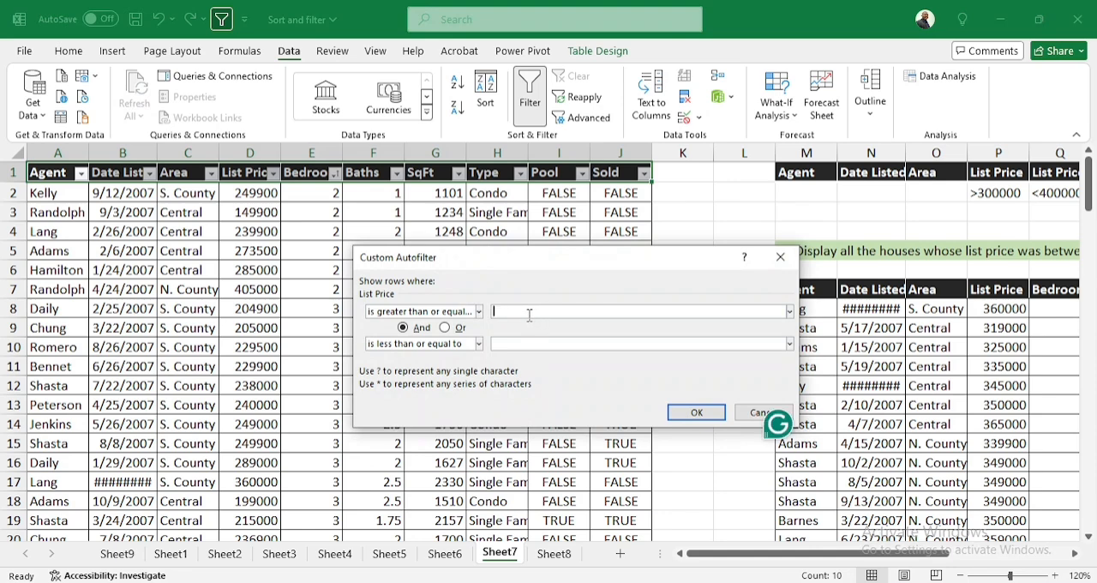
type("300000")
key("Tab")
key("Tab")
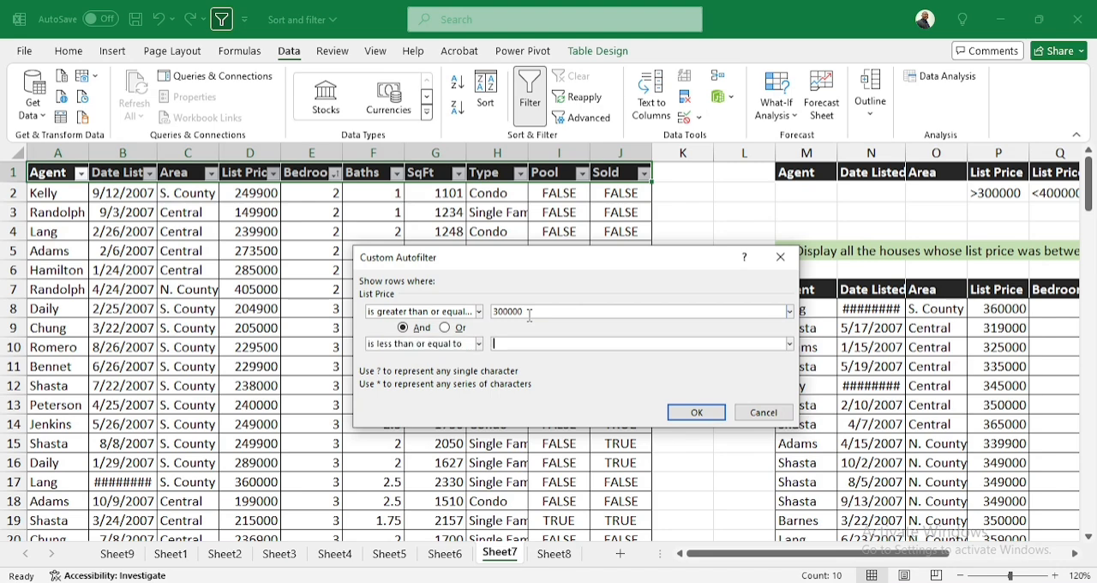
type("400000")
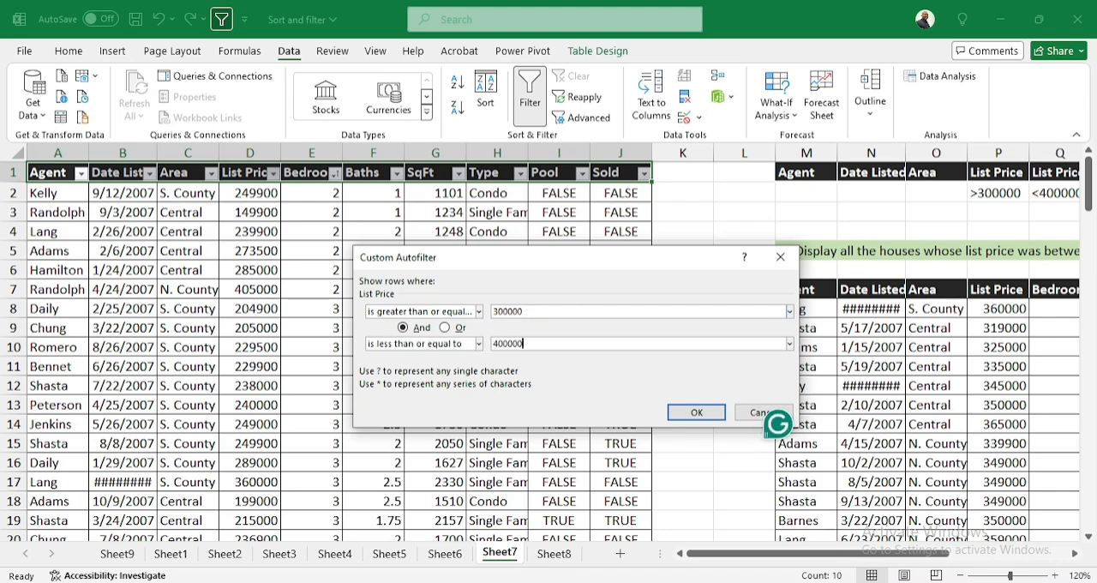
left_click(705, 411)
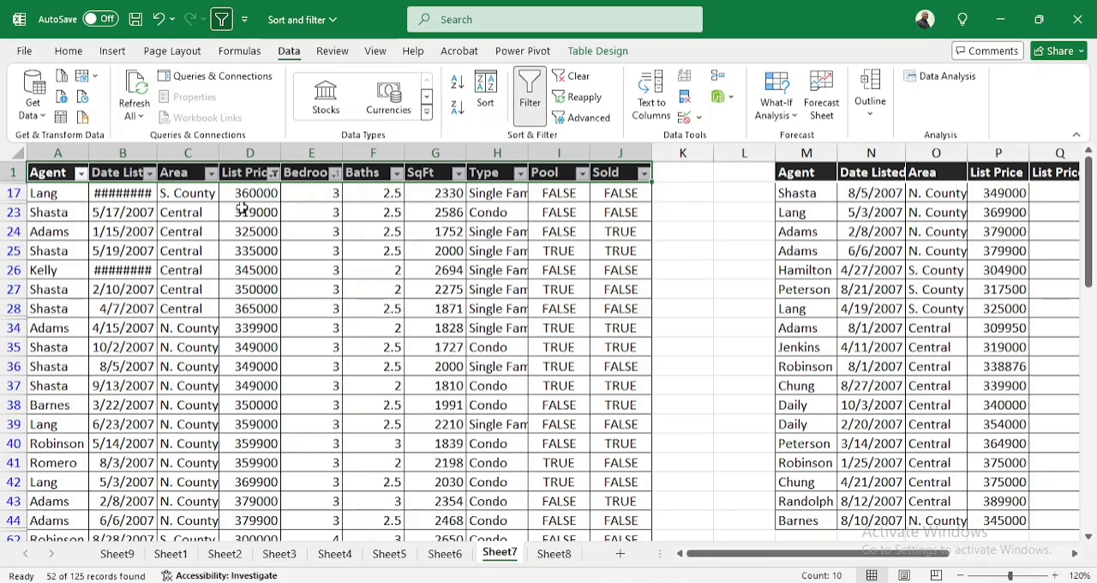
Undo the List Price filter and the filtering turned on for the header row
left_click(158, 19)
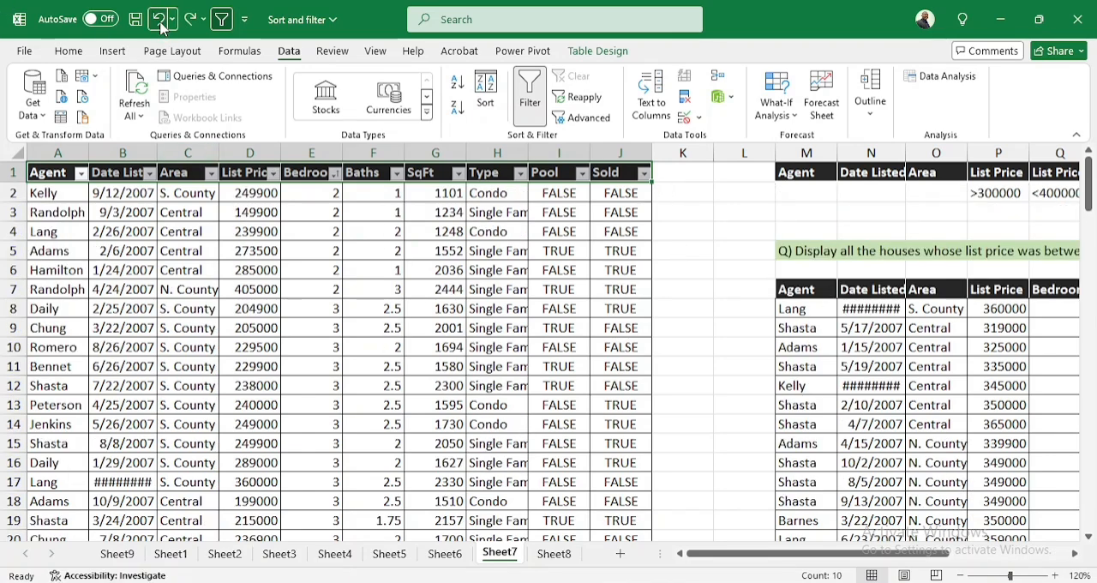
left_click(159, 21)
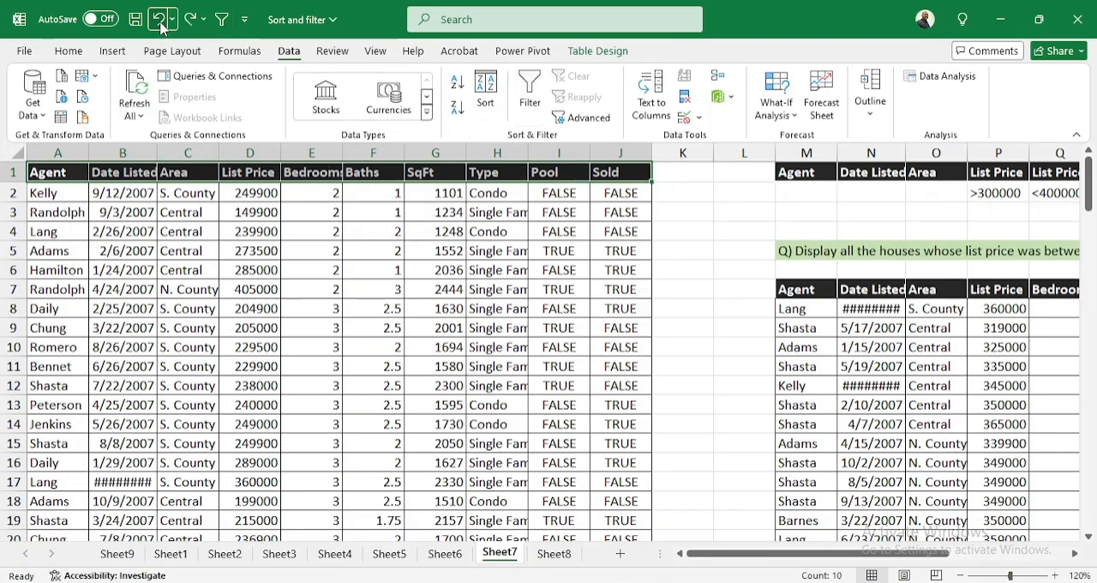
On Sheet8, enter N. County as the Area criterion in O2
left_click(551, 555)
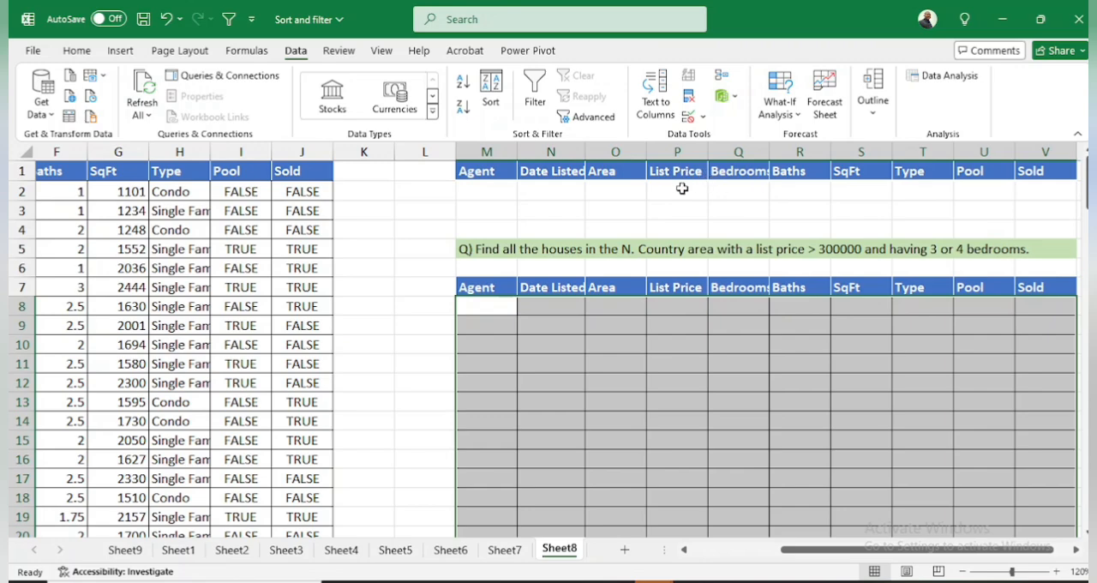
left_click(613, 192)
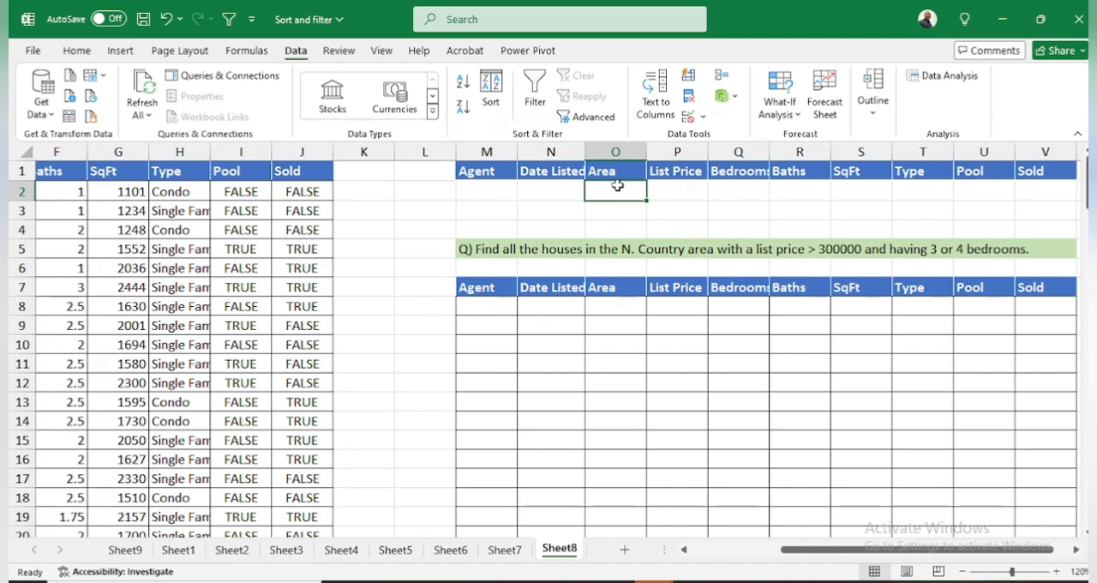
type("N. ")
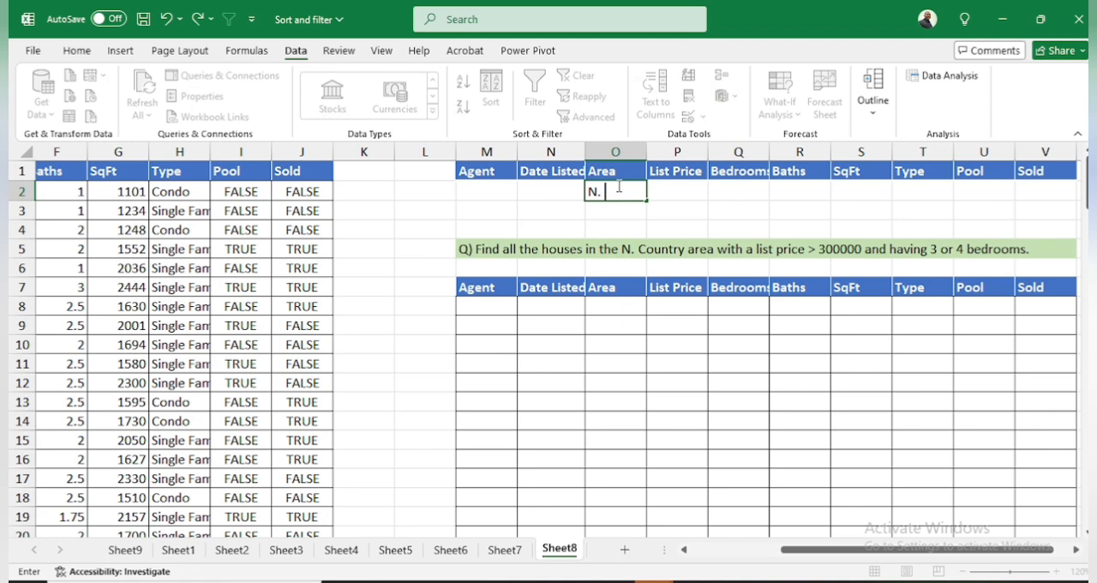
type("County")
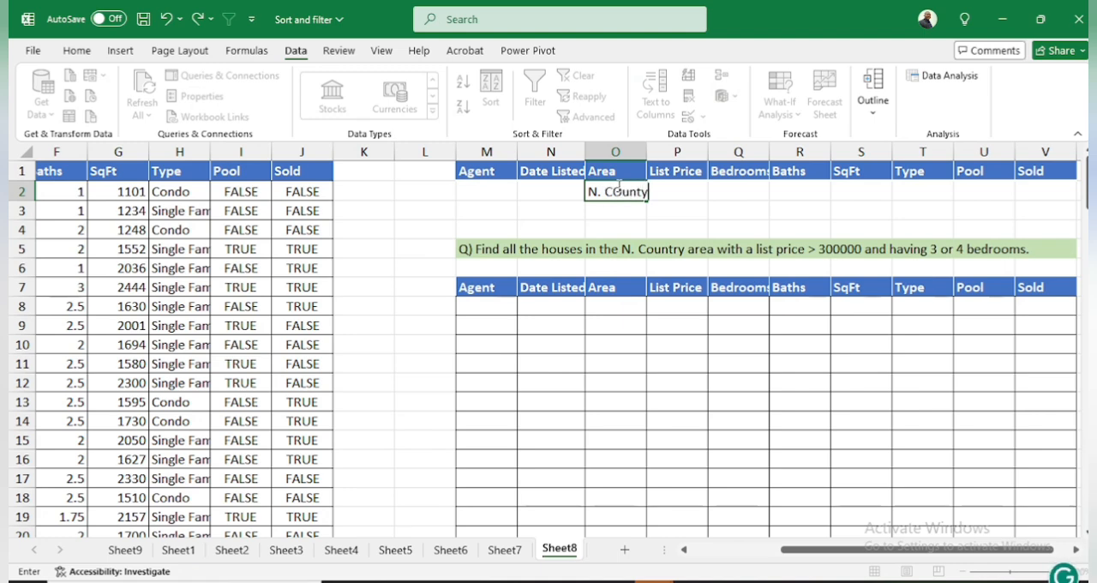
key("BackSpace")
key("BackSpace")
key("BackSpace")
key("BackSpace")
key("BackSpace")
type("ounty")
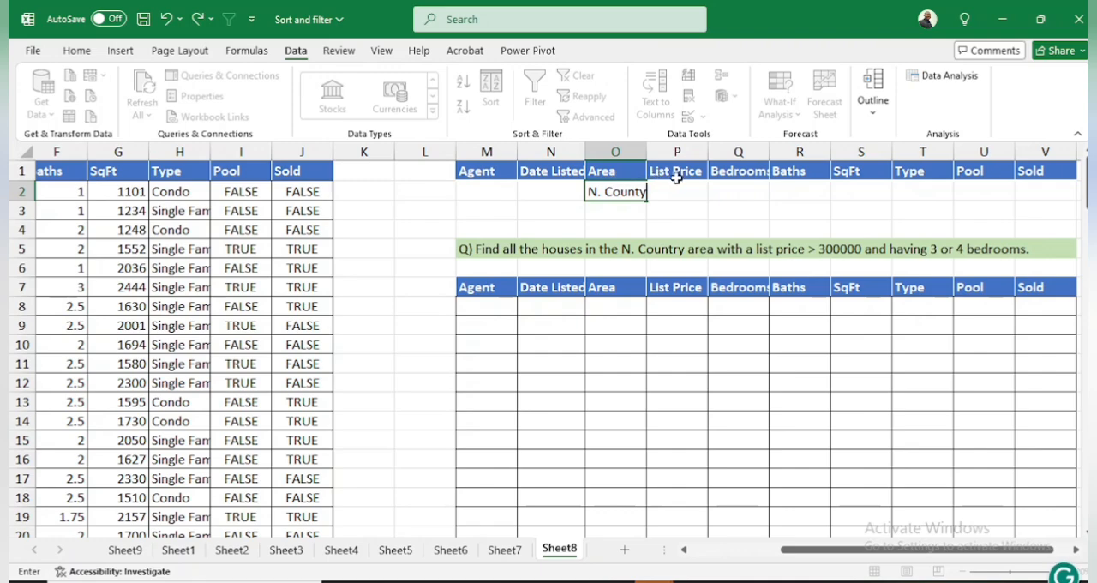
left_click(679, 192)
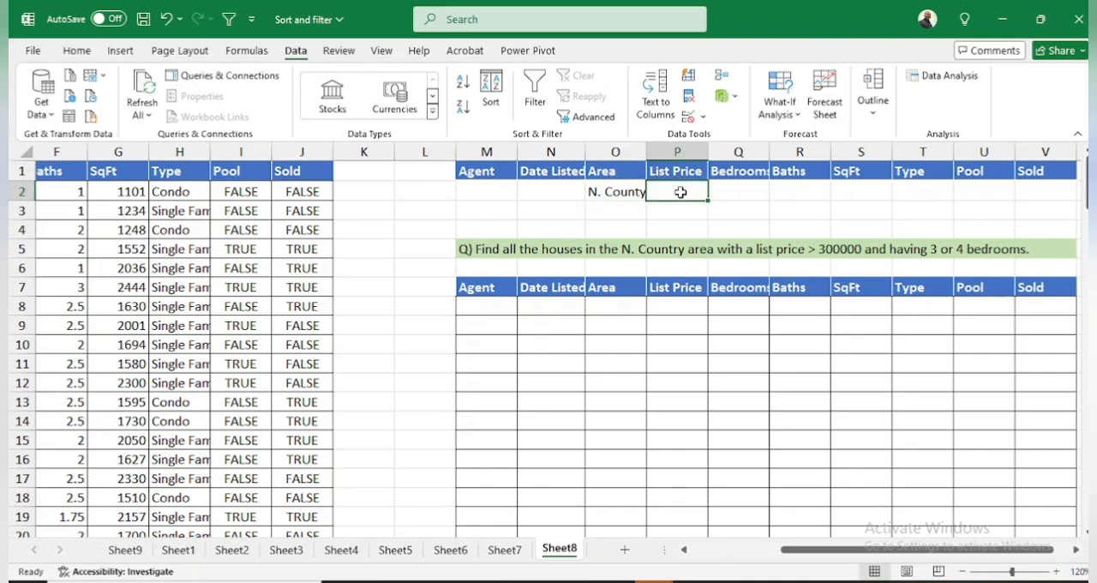
Enter >300000 as the List Price criterion in P2, with Bedrooms criteria 3 in Q2 and 4 in Q3
type(">300000")
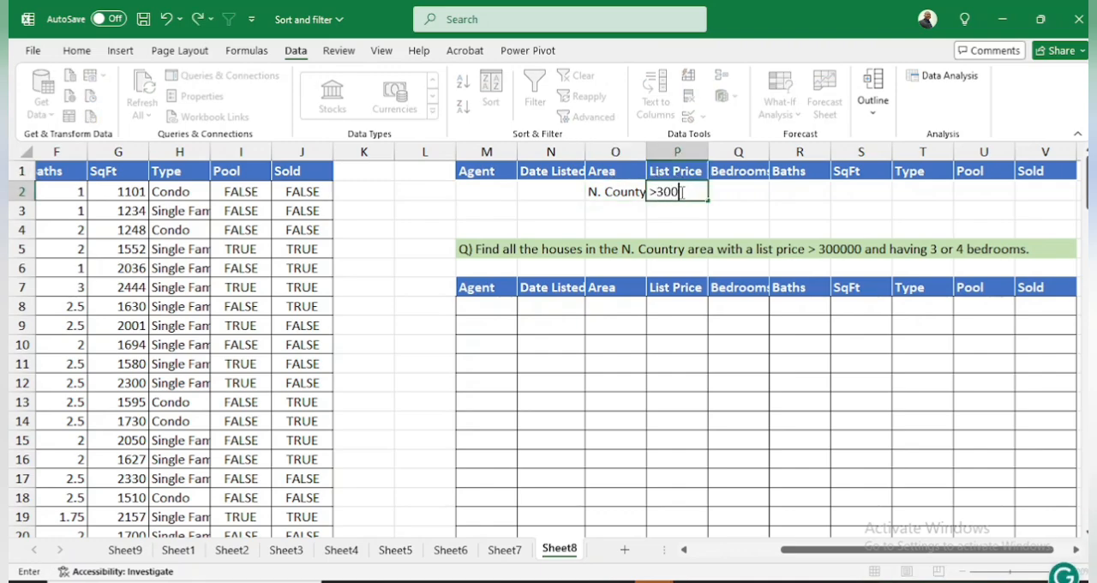
left_click(740, 187)
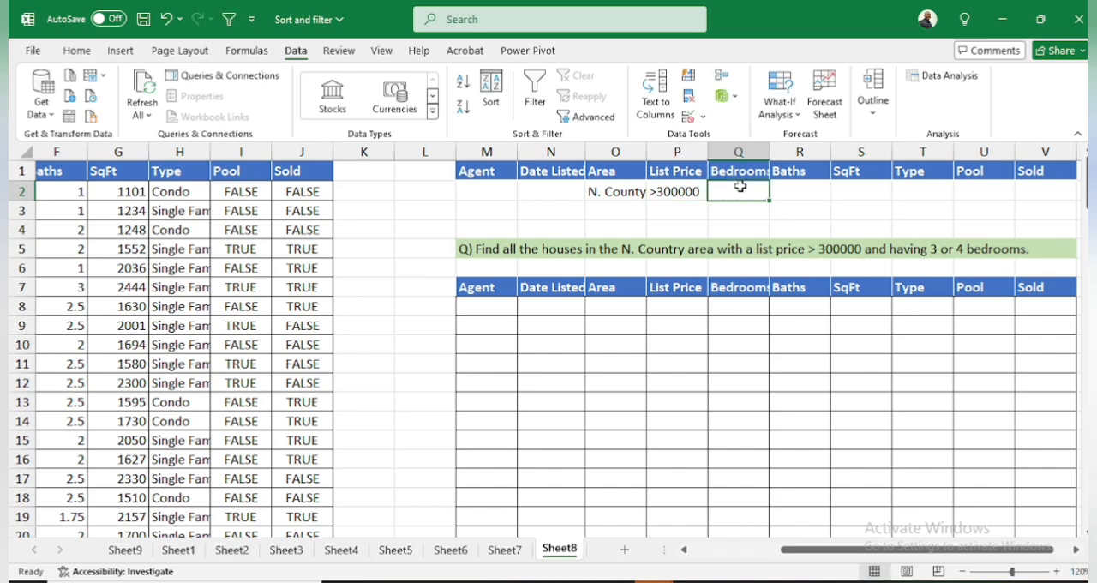
type("3")
left_click(750, 212)
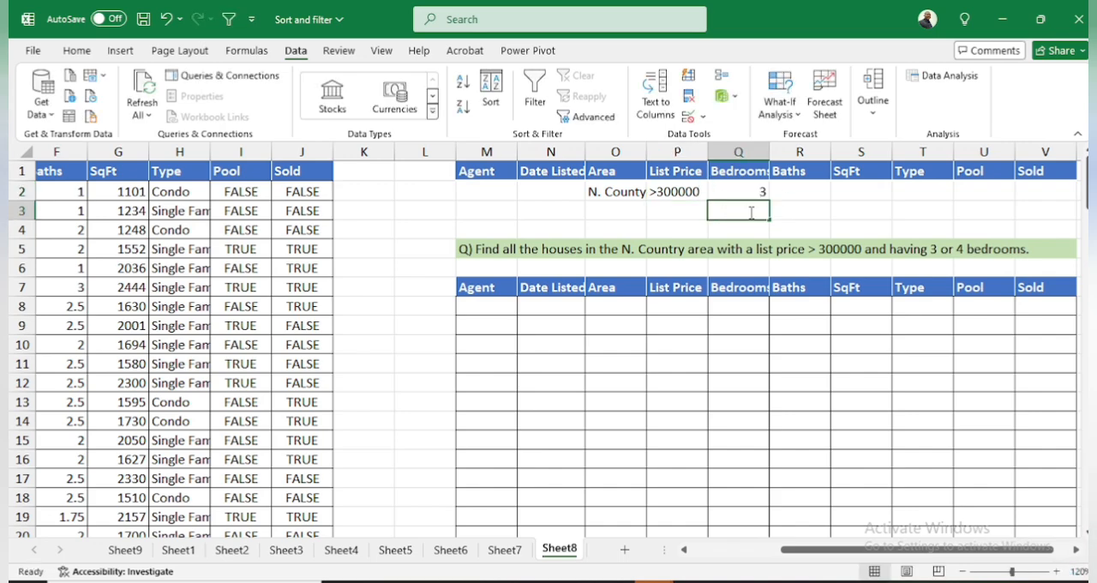
type("4")
Complete the second criteria row with N. County as the Area in O3 and >300000 as the List Price in P3
left_click(622, 211)
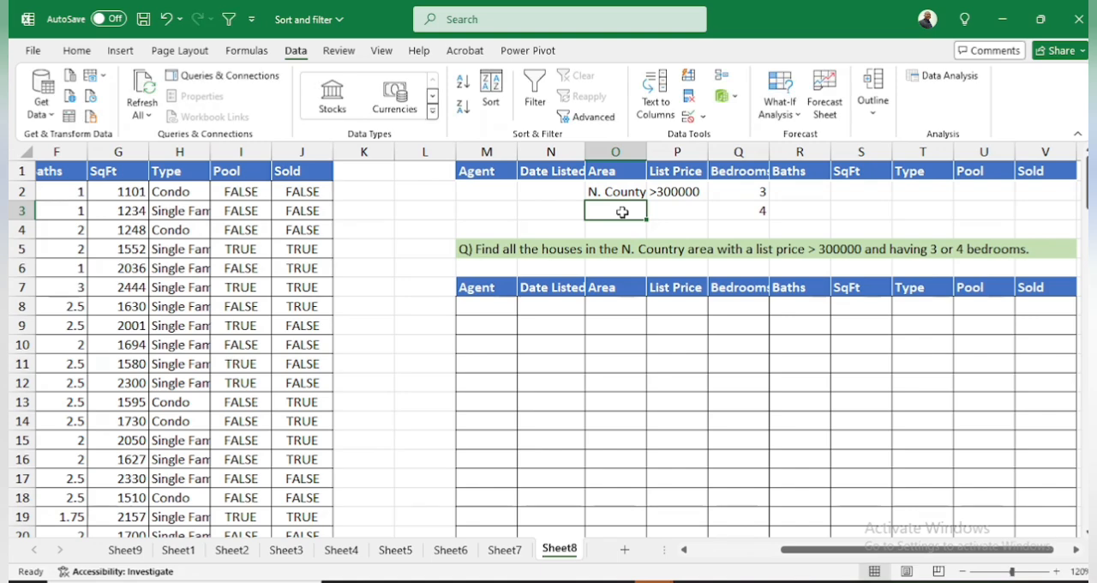
type("n")
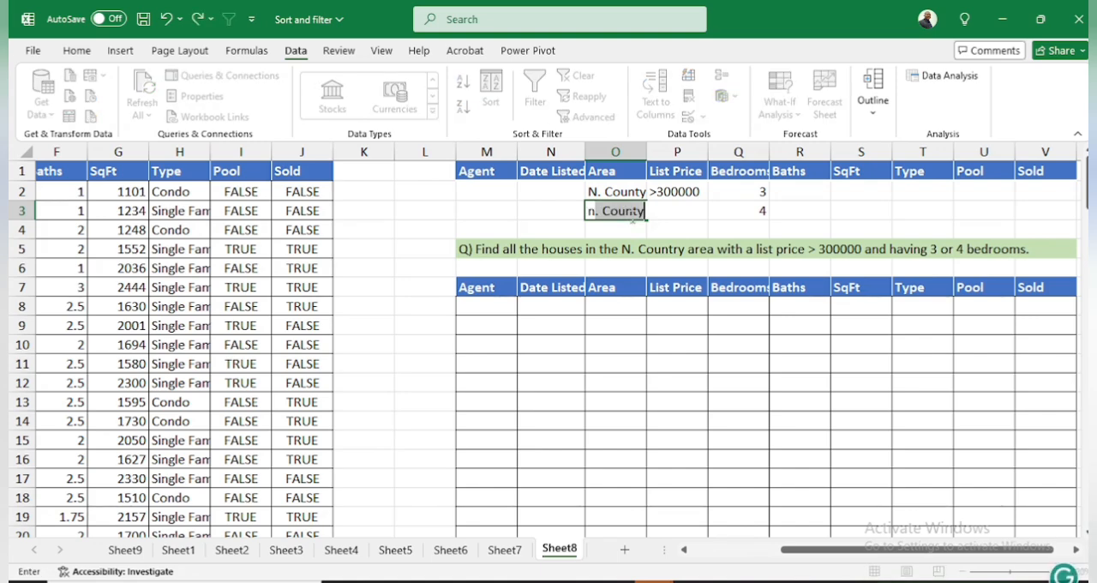
key("Delete")
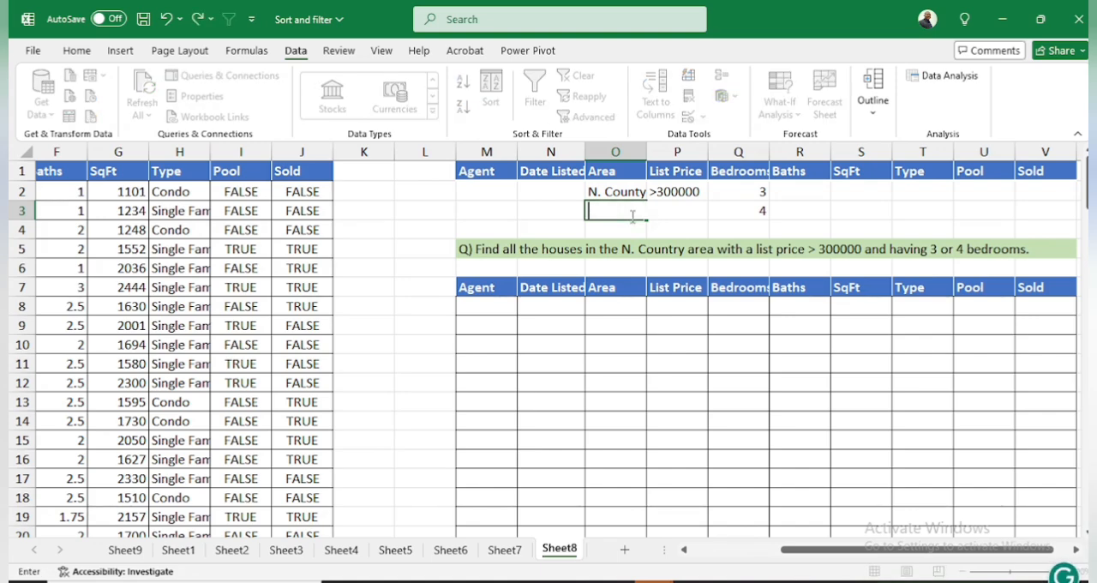
type("N")
key("Tab")
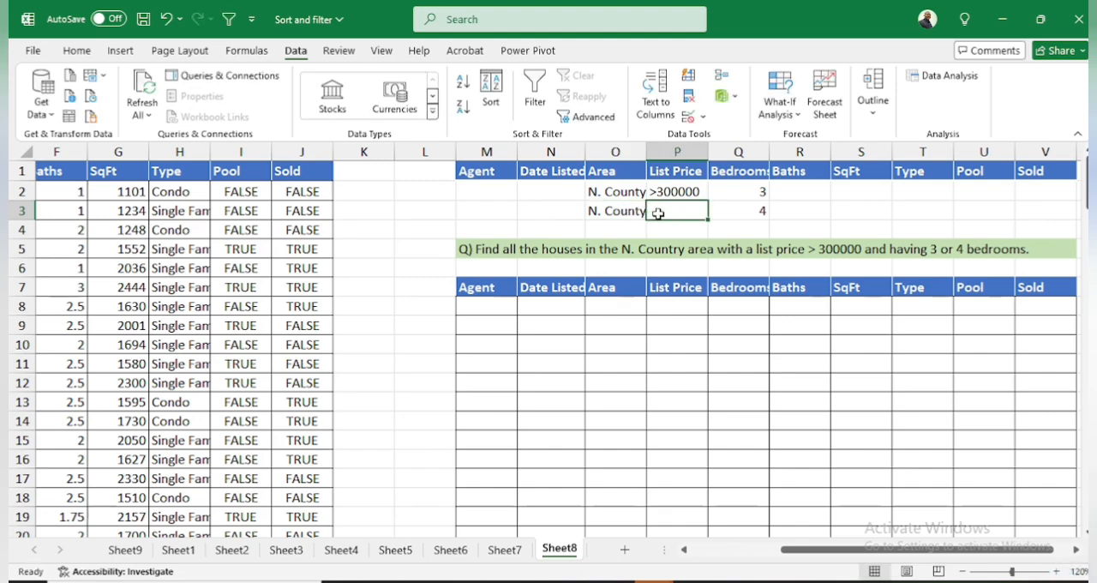
type(">")
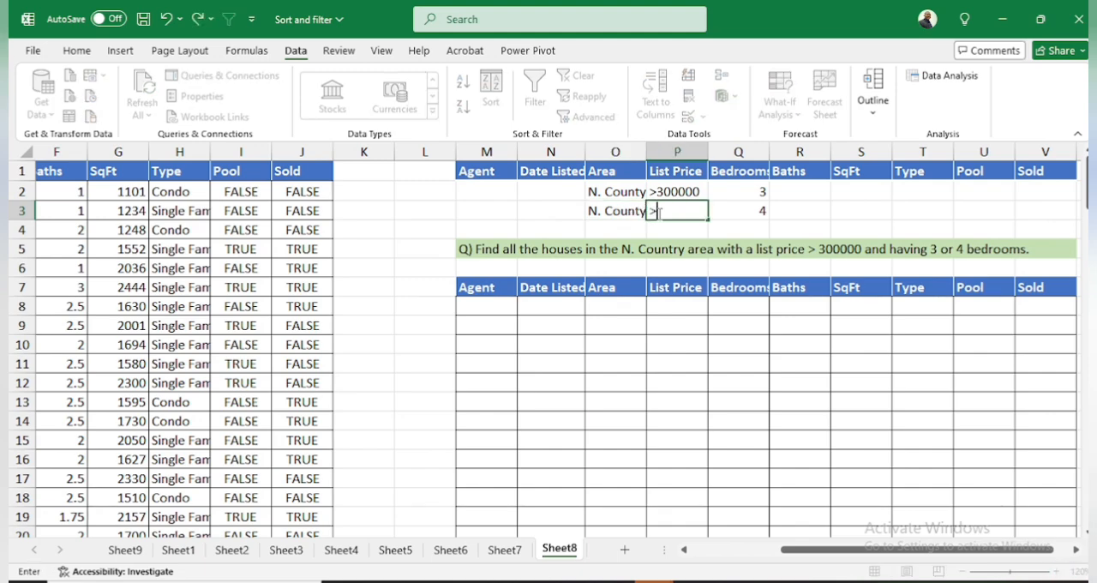
type("3")
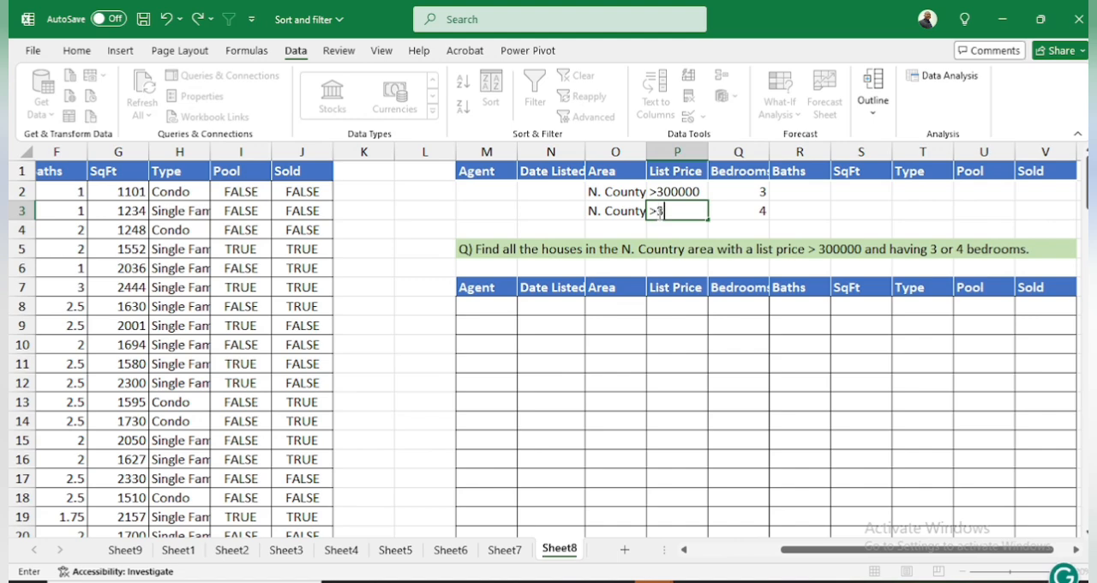
type("00000")
left_click(781, 208)
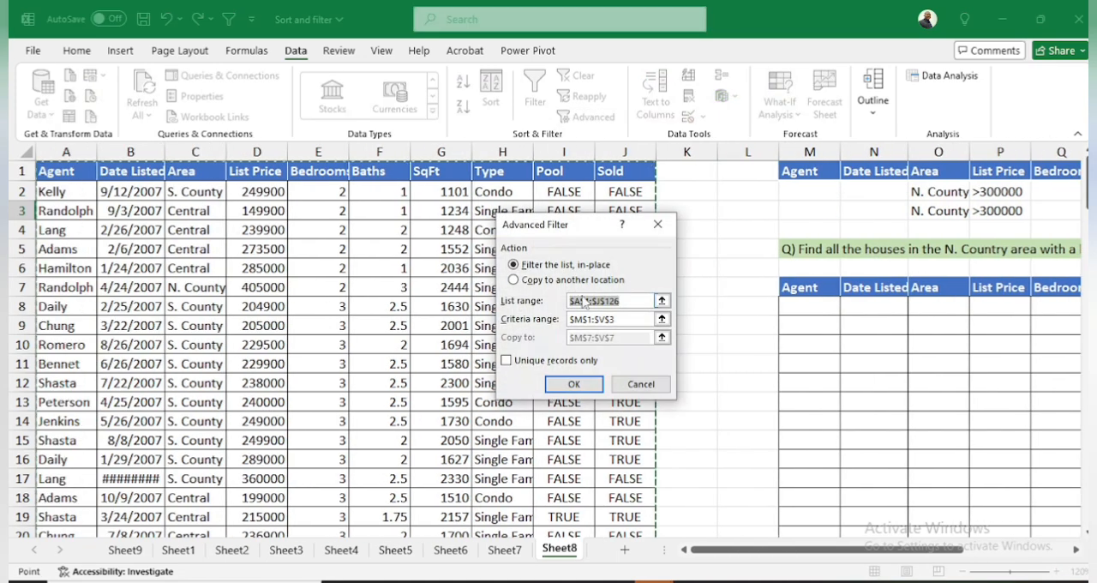
Set the Advanced Filter to copy to another location, using list range A1:J126 and criteria range M1:V3
left_click(563, 286)
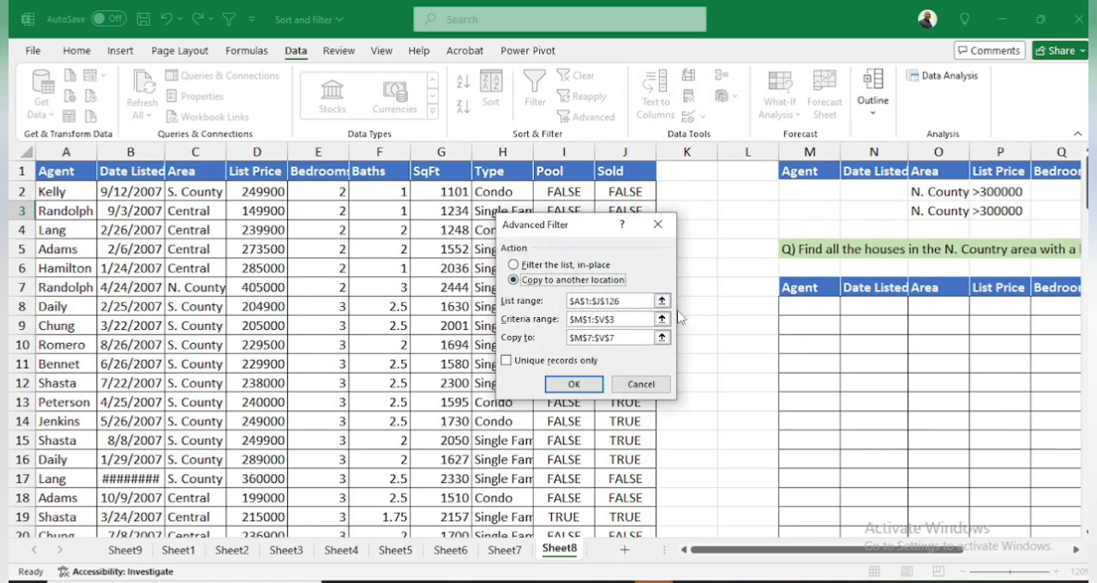
left_click(662, 301)
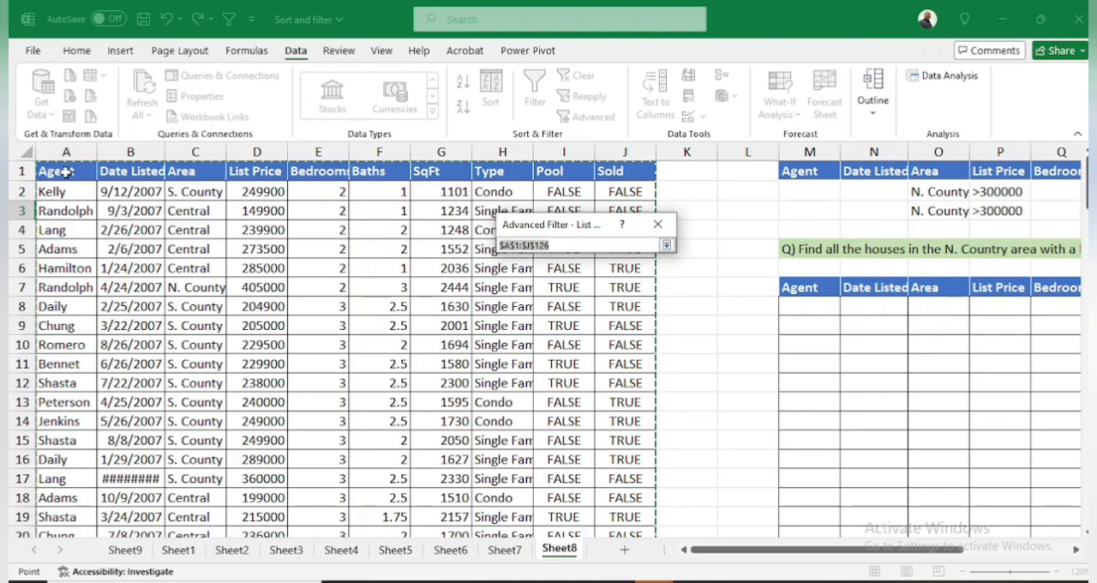
left_click(666, 245)
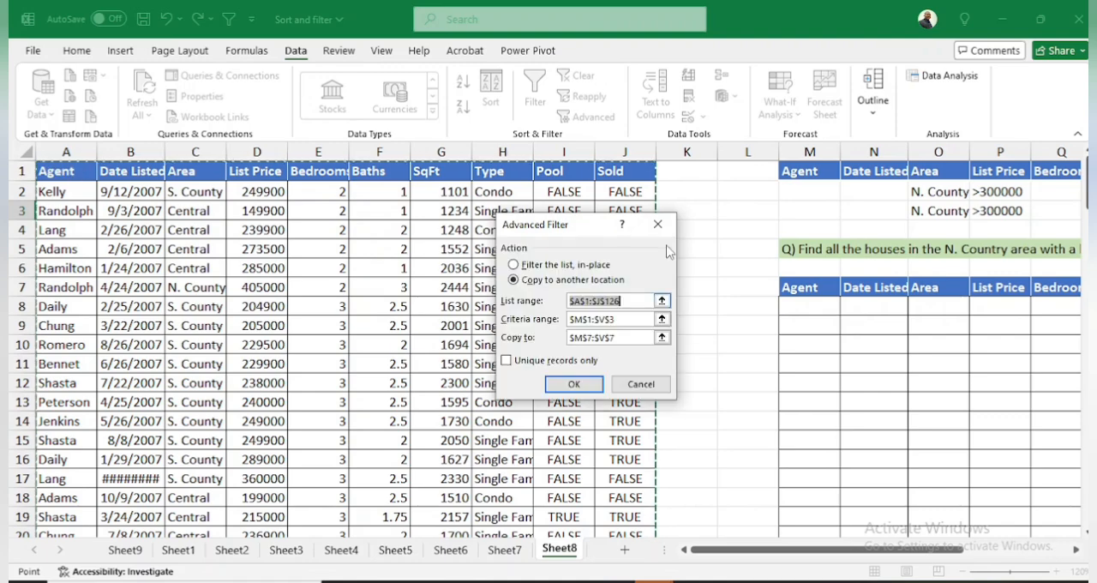
left_click(661, 319)
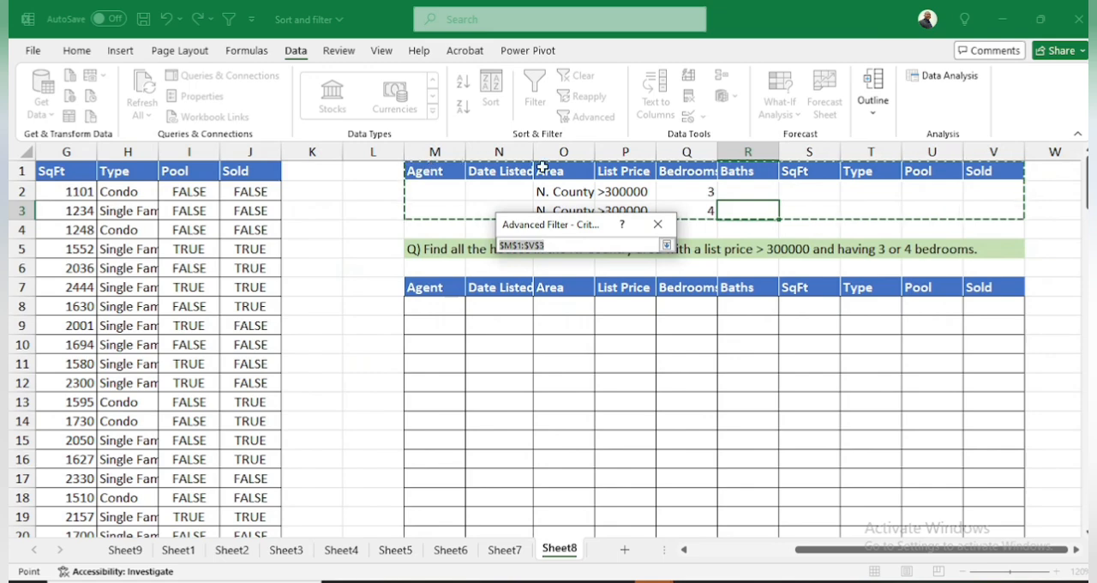
left_click(666, 245)
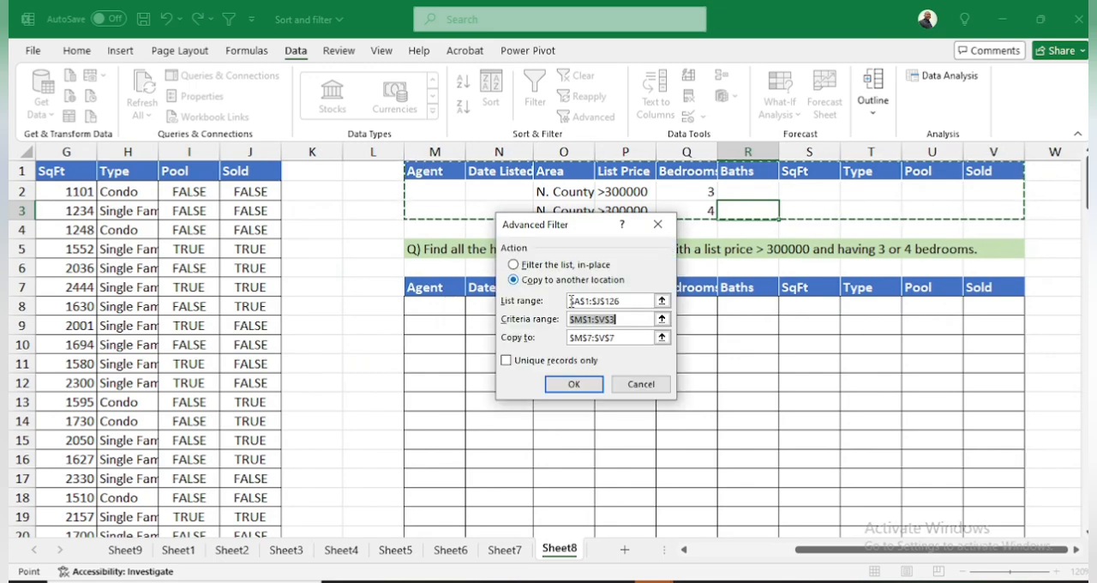
Set the answer table's header row M7:V7 as the copy destination and run the Advanced Filter
left_click(662, 336)
left_click_drag(437, 290, 977, 290)
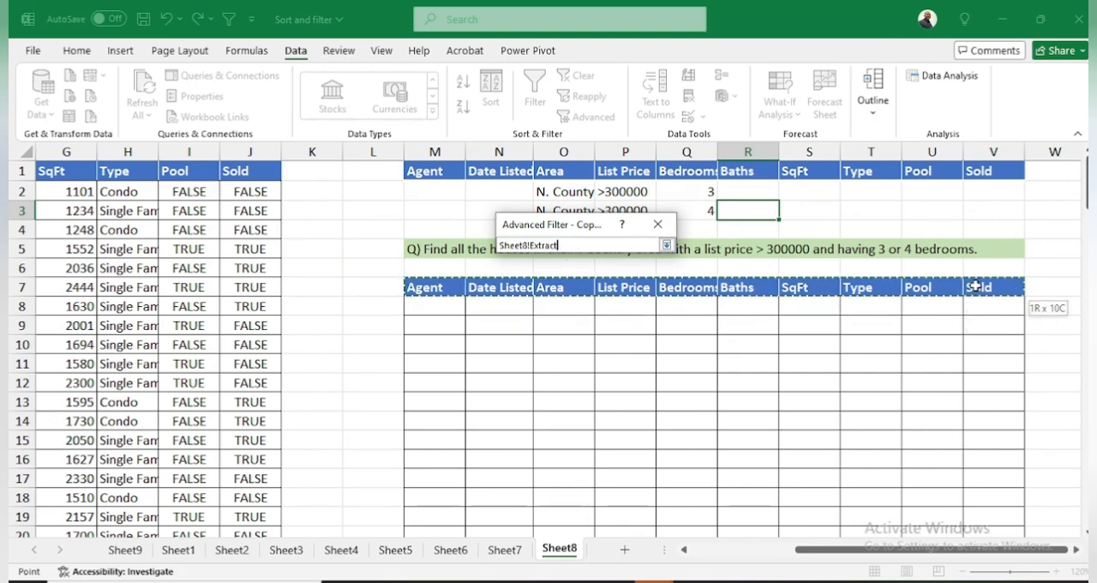
left_click(666, 245)
left_click(598, 383)
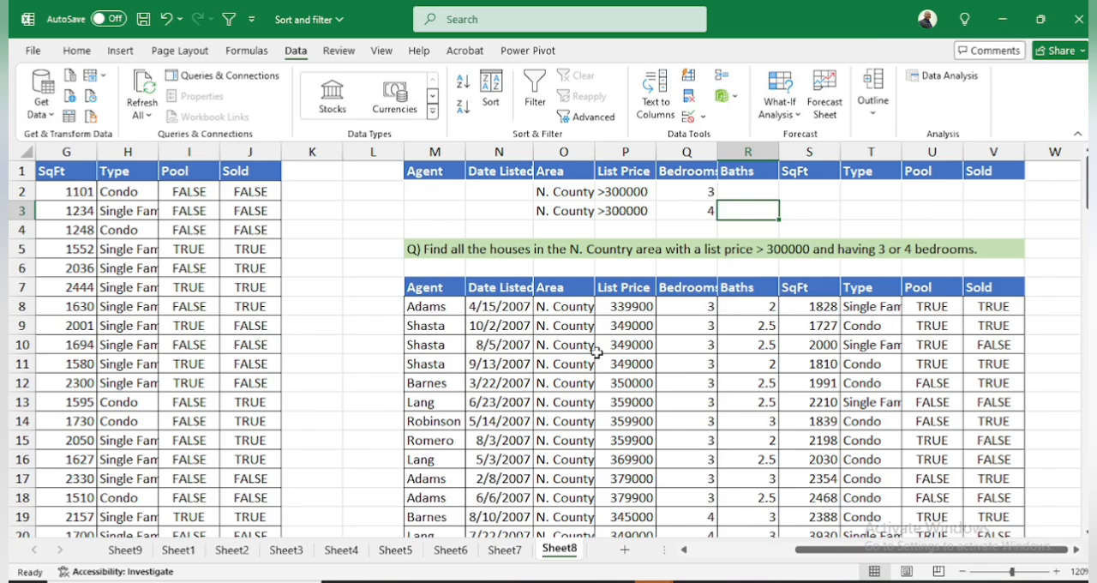
scroll(597, 351, "down", 4)
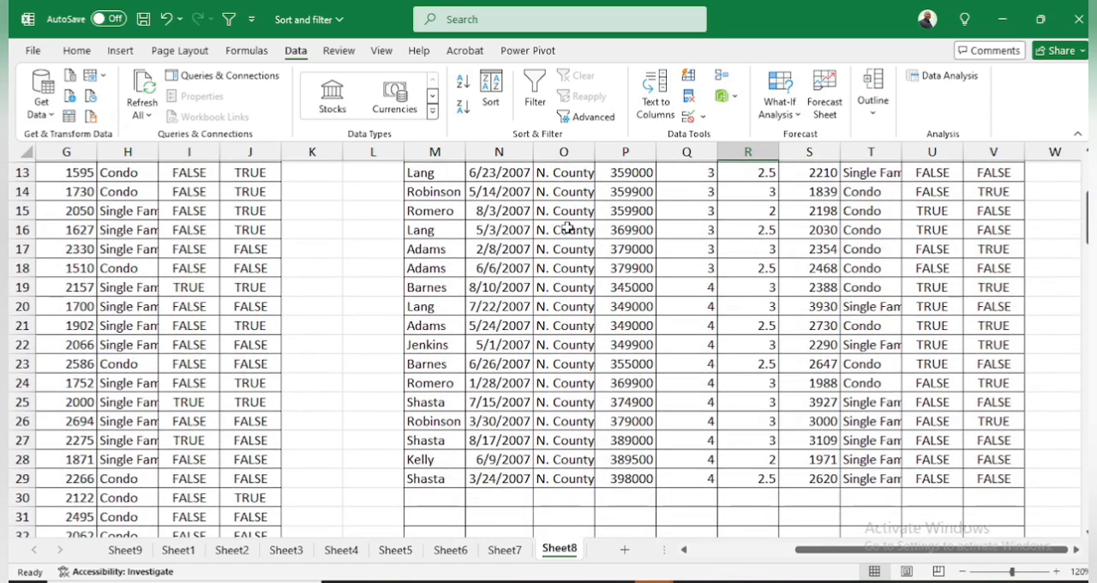
scroll(567, 228, "up", 3)
scroll(709, 272, "down", 6)
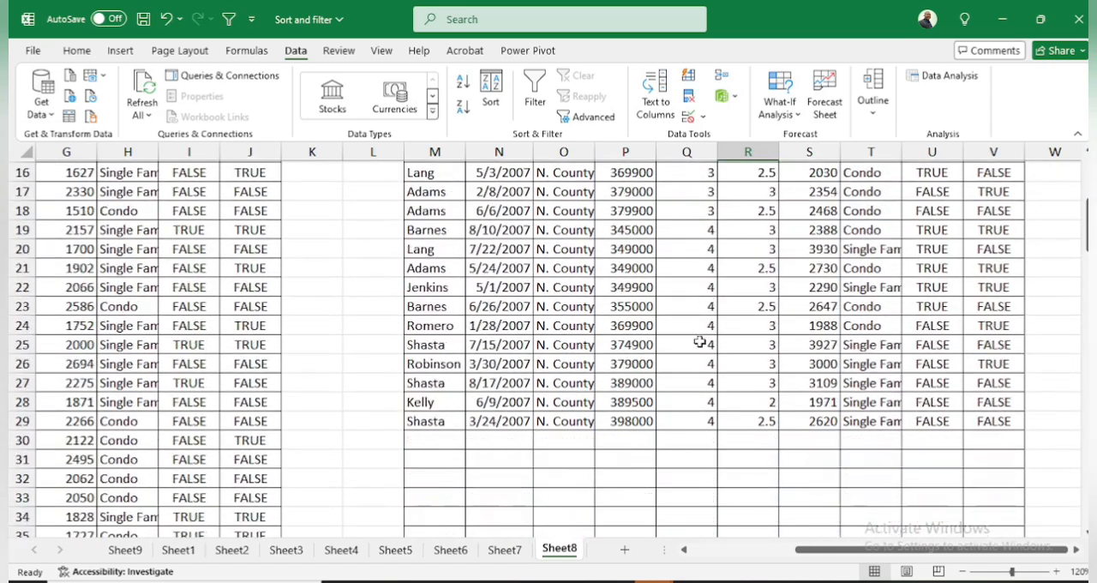